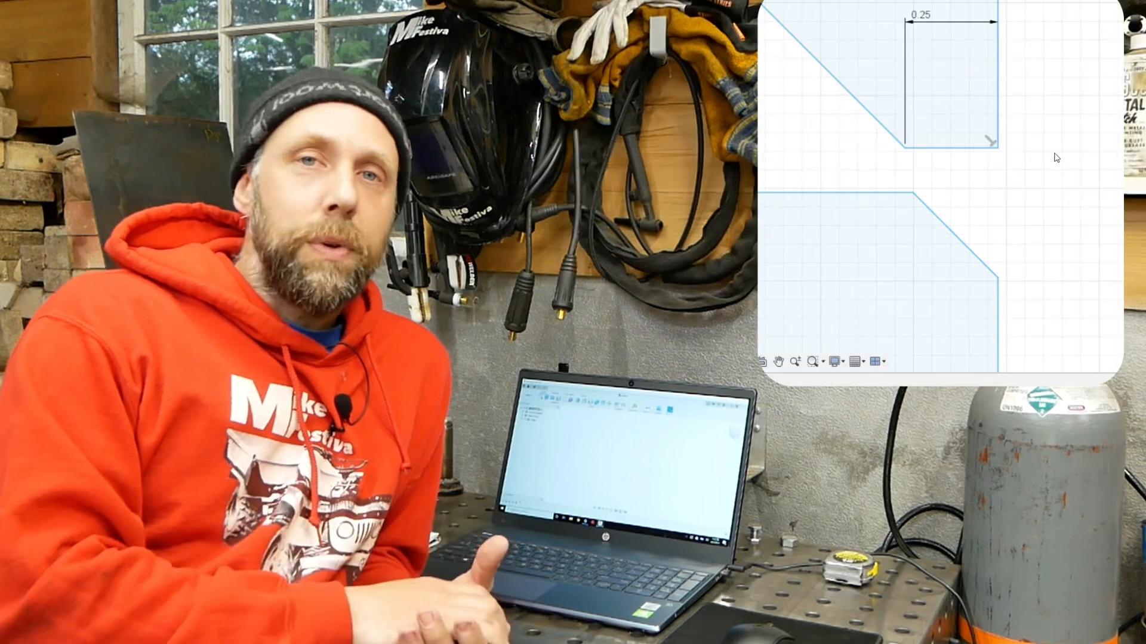
scroll(1066, 183, down, 6)
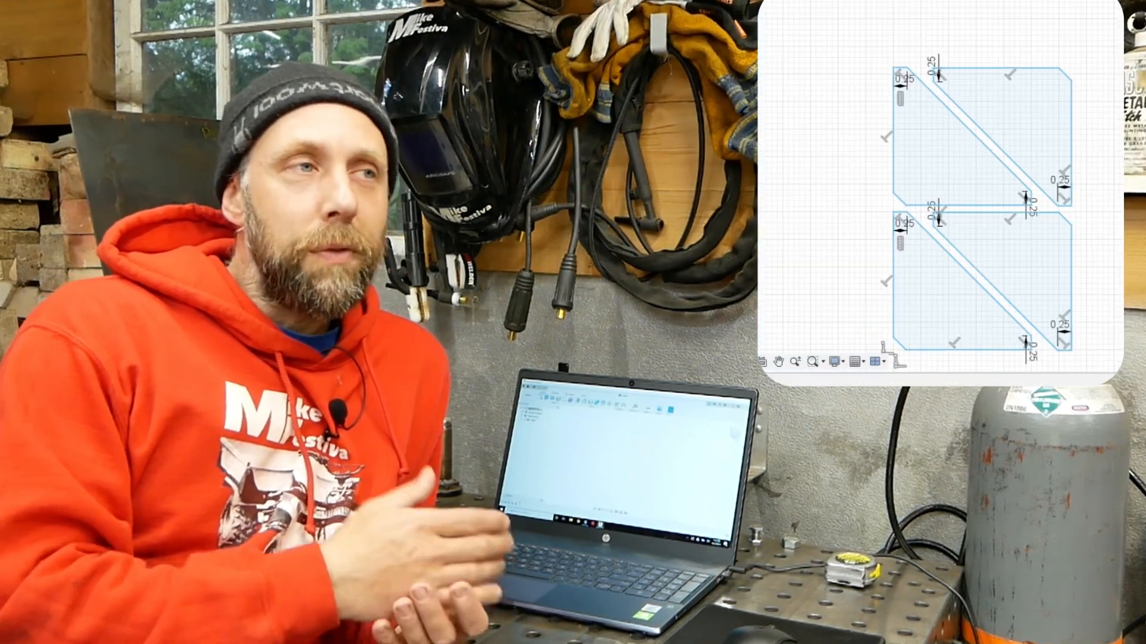
drag(1118, 221, 1065, 172)
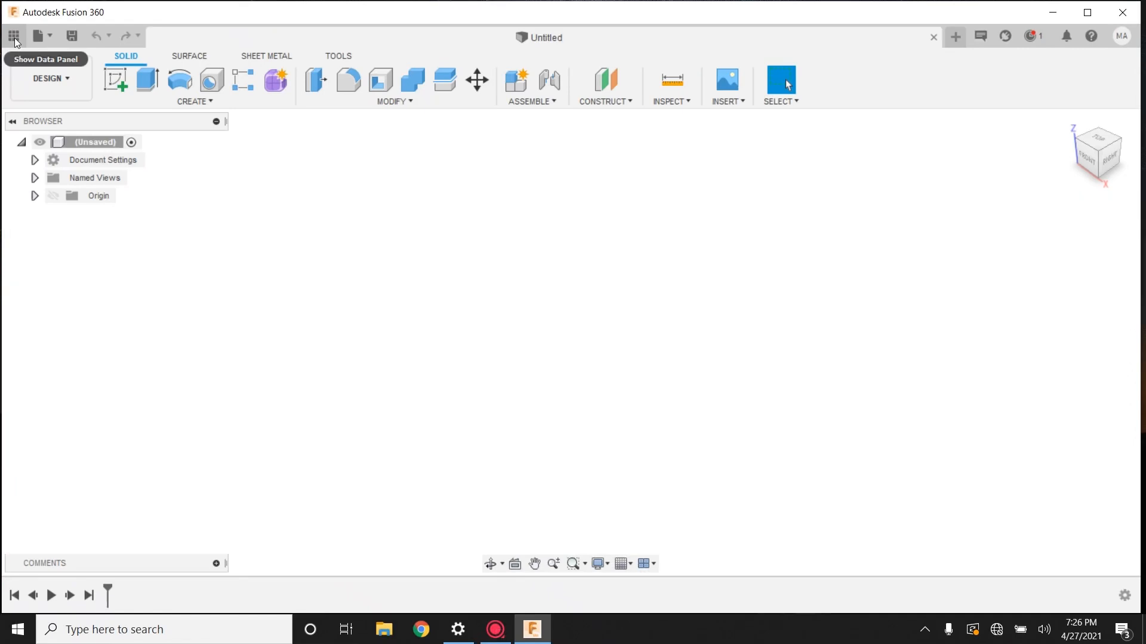
- Open the Fusion 360 youtube project design from the Admin Project and hide the project file list
click(14, 37)
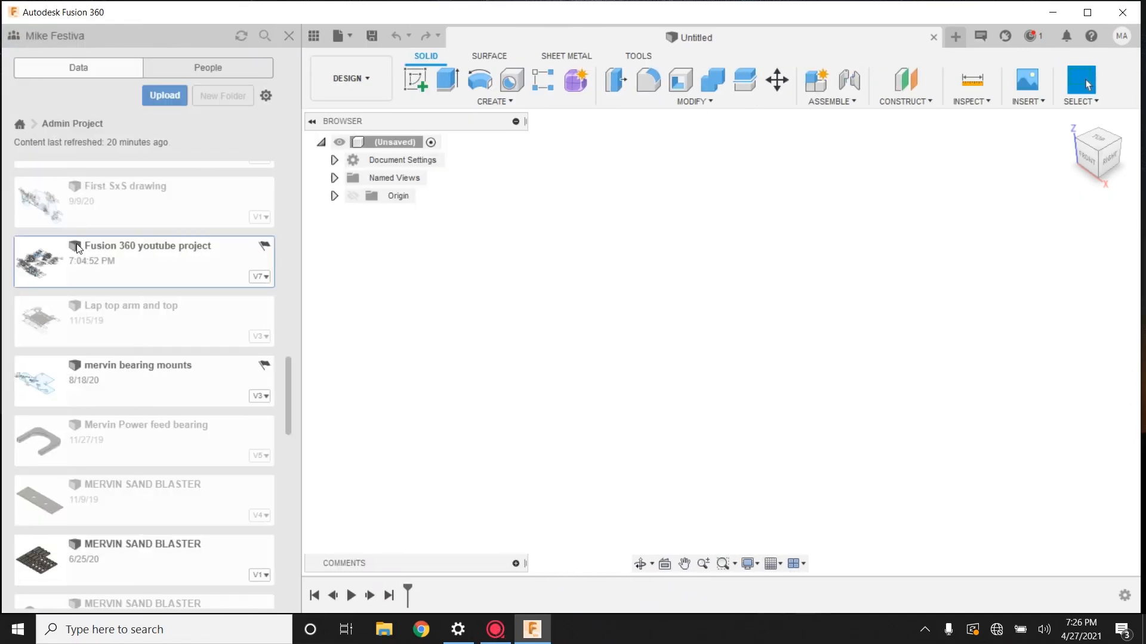
double_click(121, 268)
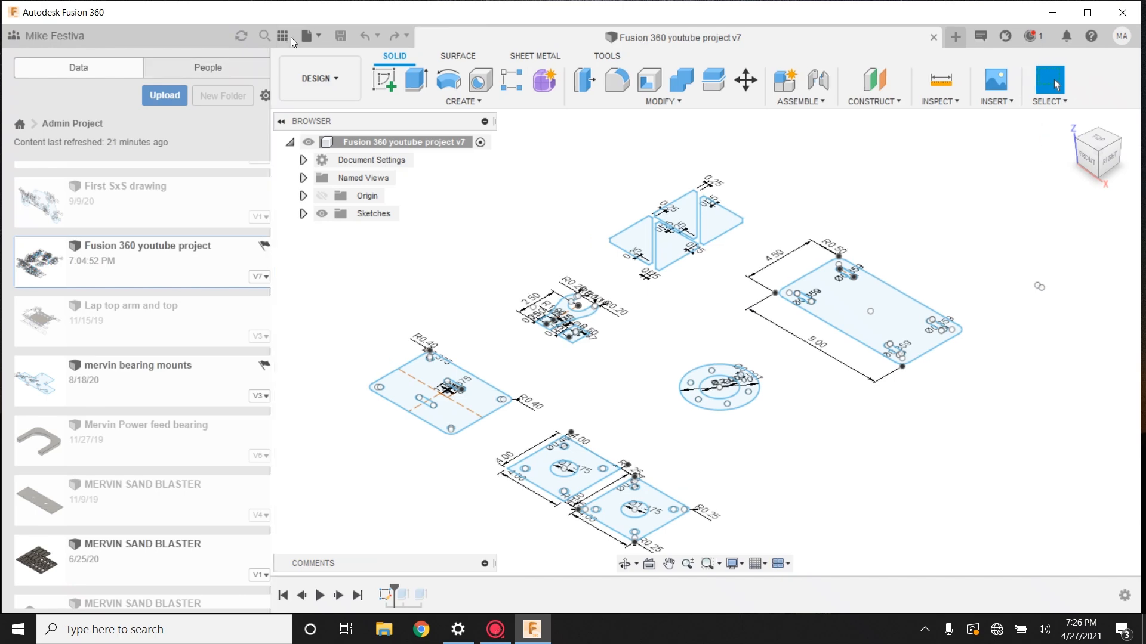
click(290, 37)
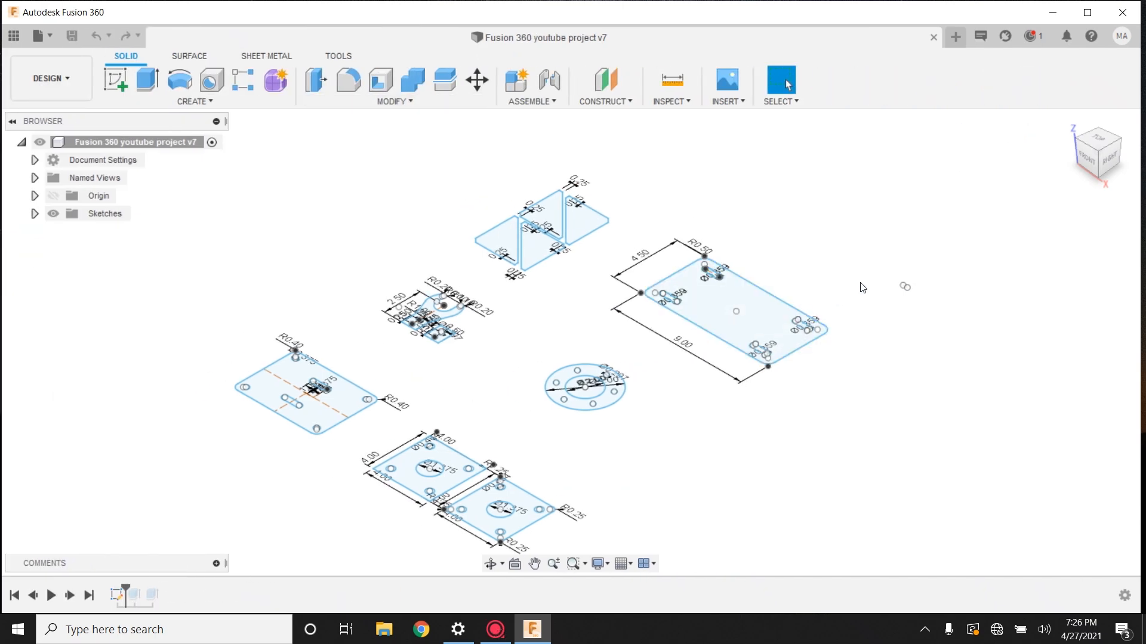
- Open the sketch containing the slotted rectangular plate for editing in the top view
click(1095, 138)
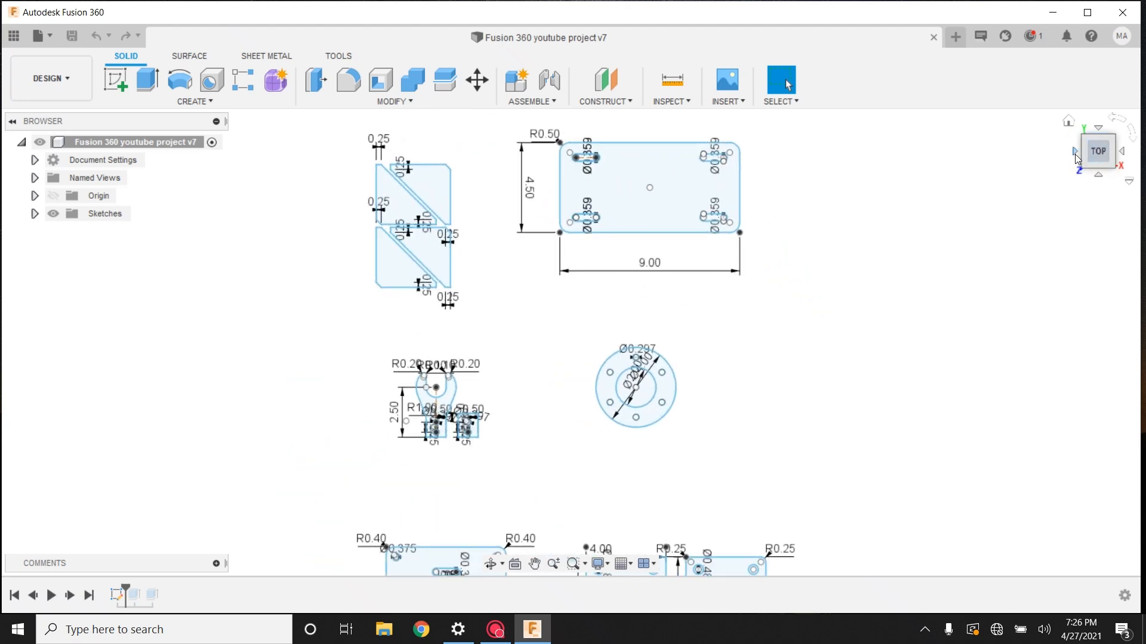
click(1075, 153)
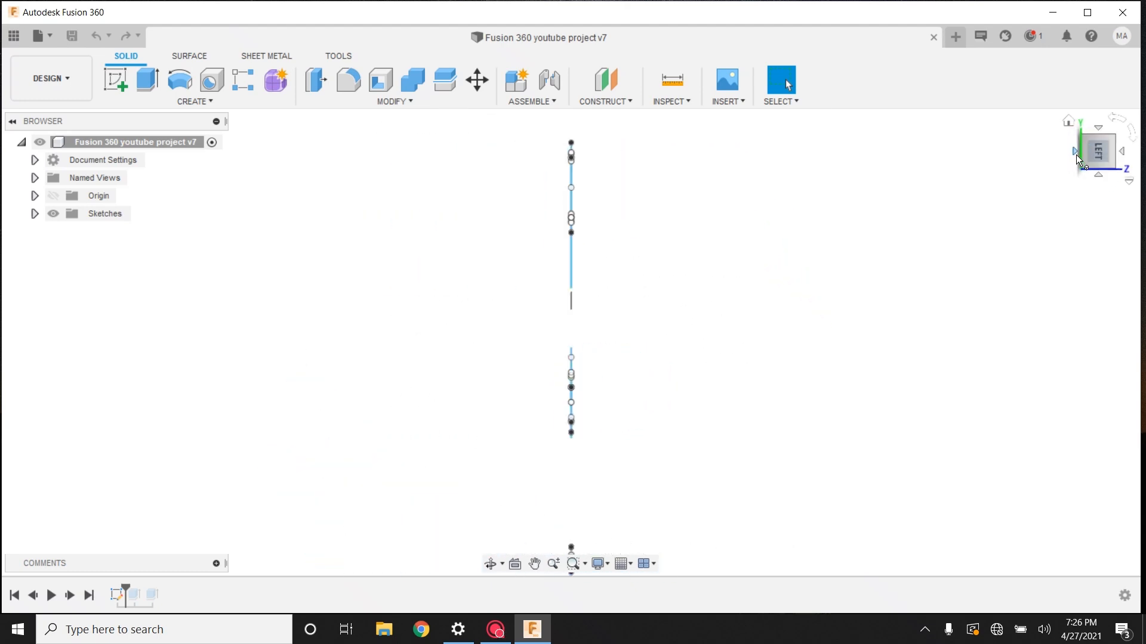
click(1123, 154)
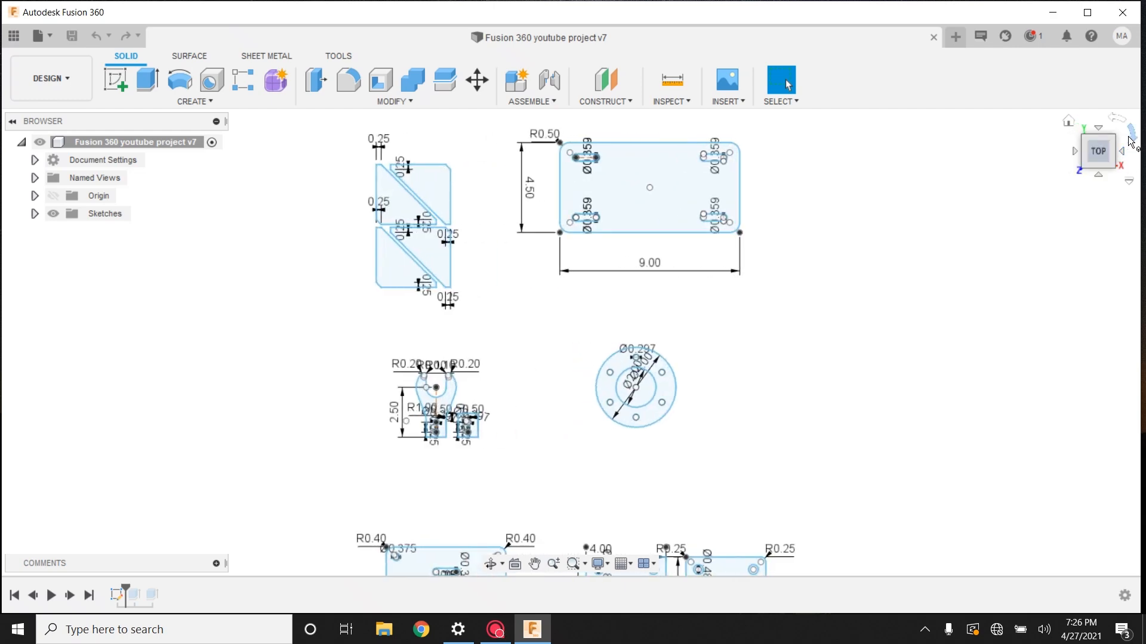
click(1130, 136)
click(1115, 118)
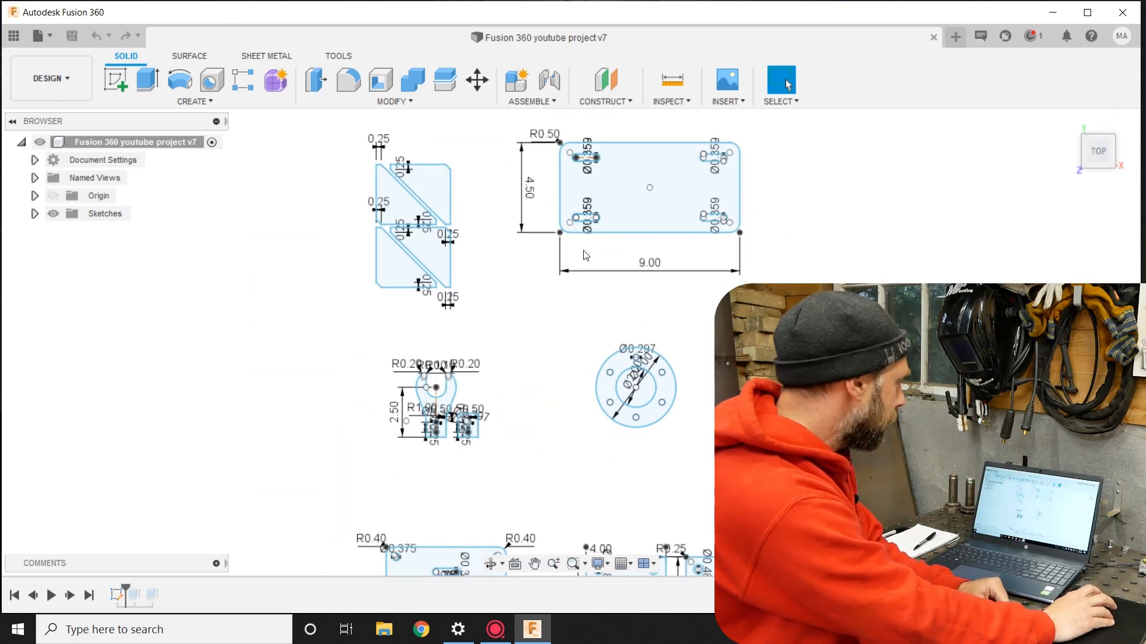
right_click(619, 220)
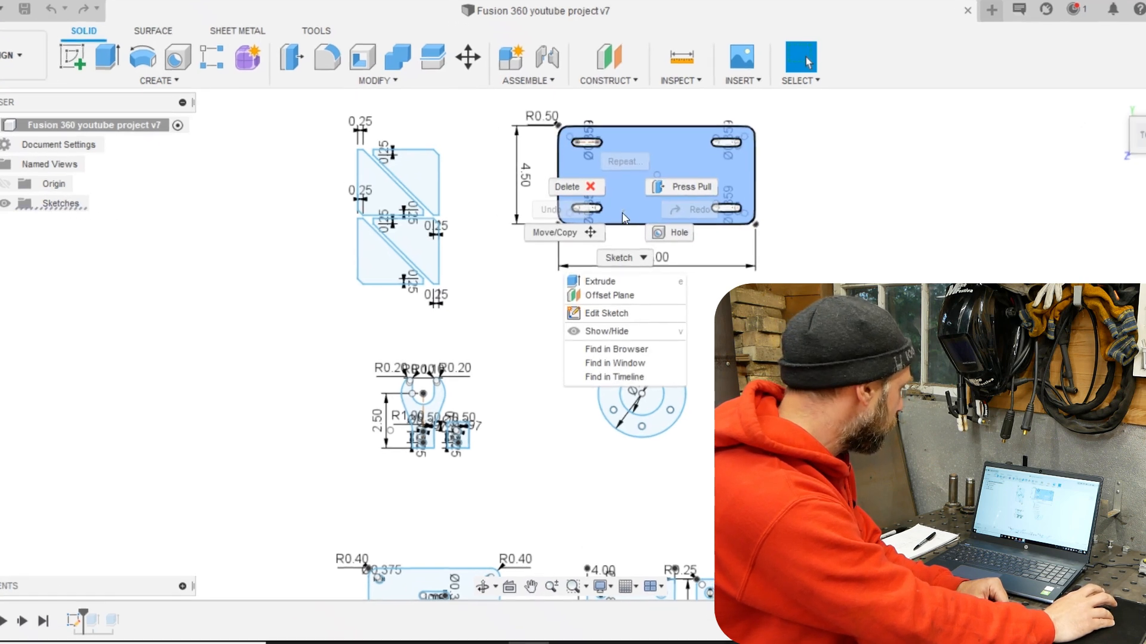
click(632, 313)
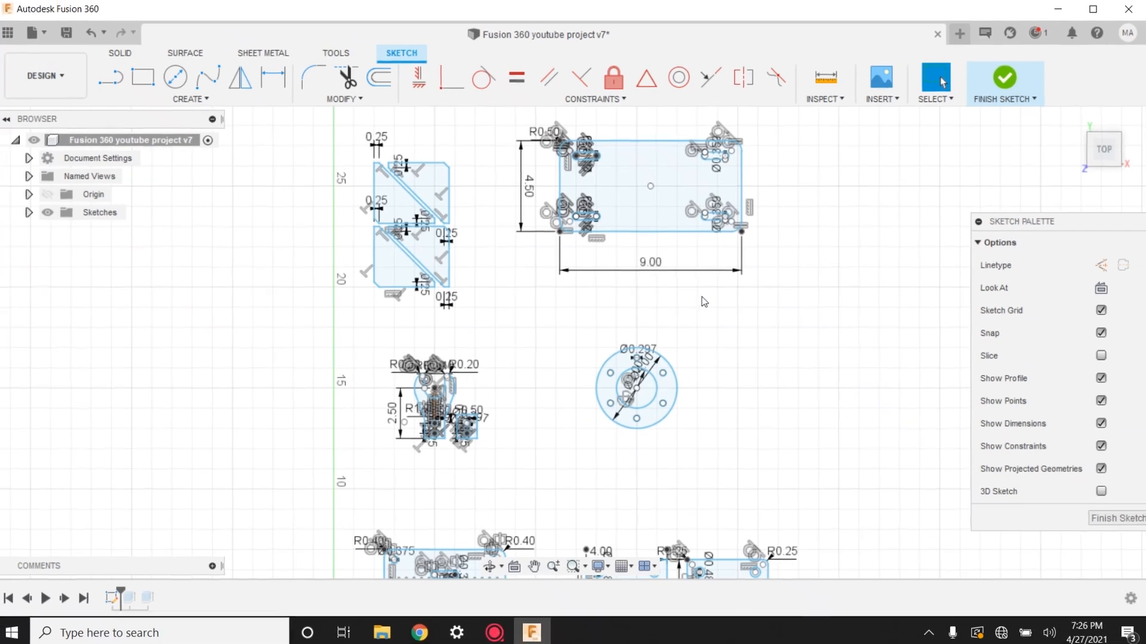
- Sketch a 2 in diameter circle in the empty area beside the existing round flange
mouse_move(705, 302)
middle_down()
mouse_move(614, 261)
mouse_move(499, 259)
middle_up()
scroll(624, 268, up, 2)
middle_drag(614, 266, 537, 199)
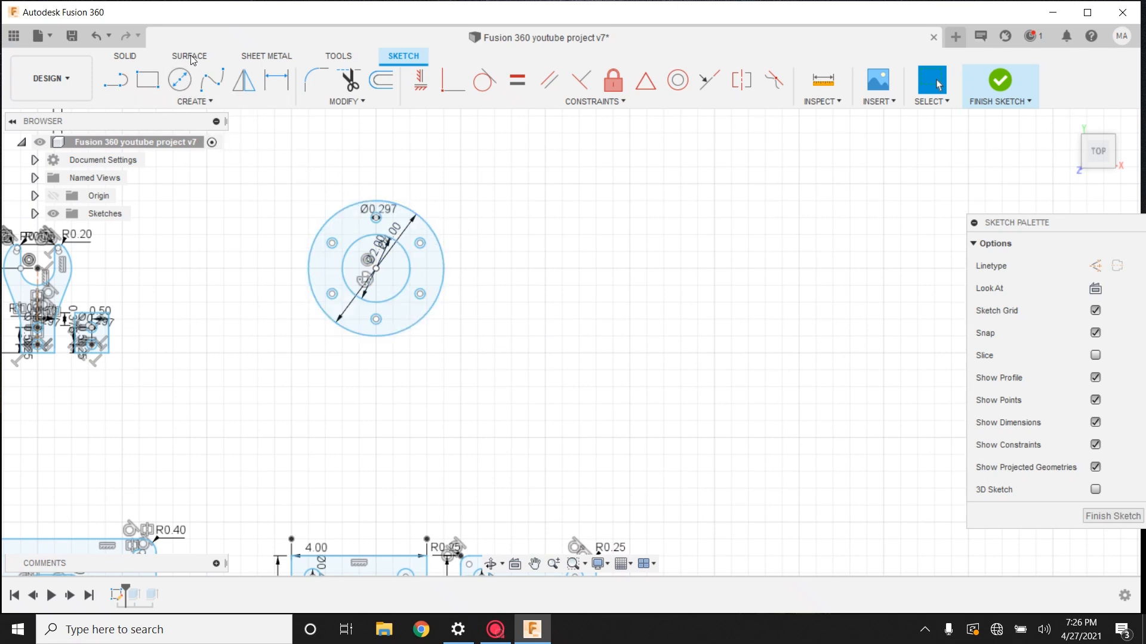
click(180, 84)
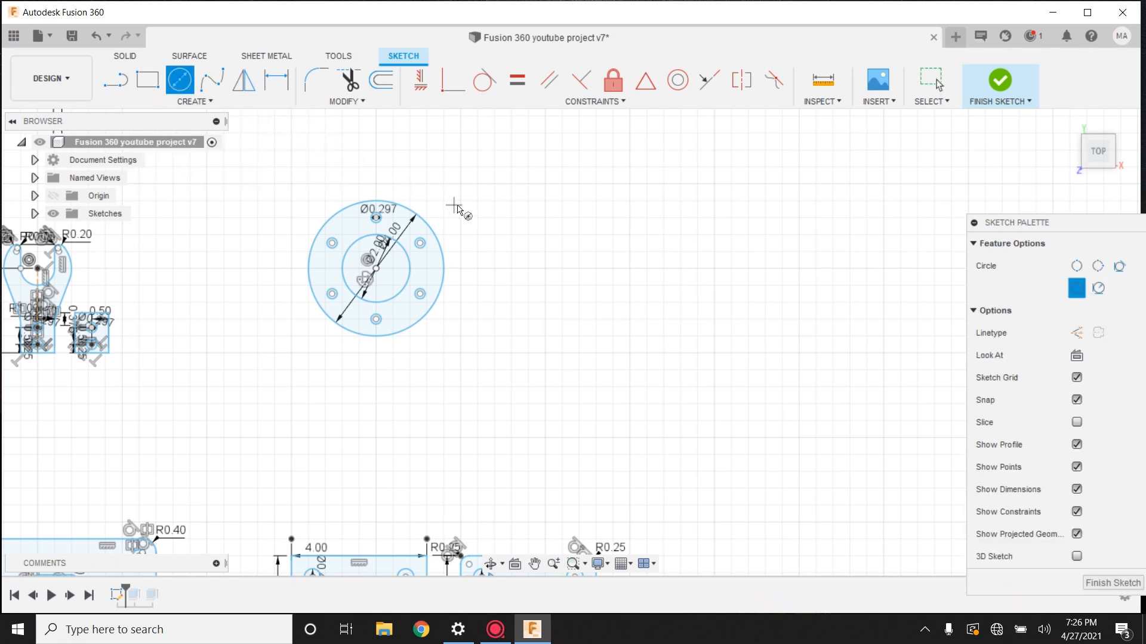
click(630, 269)
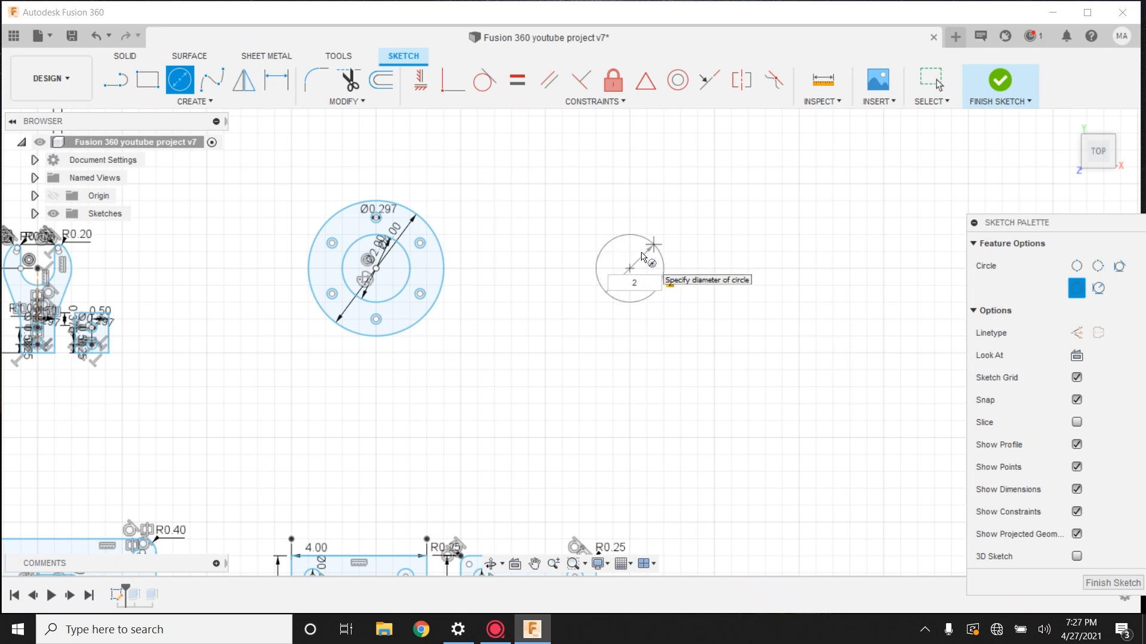
key(Return)
key(Escape)
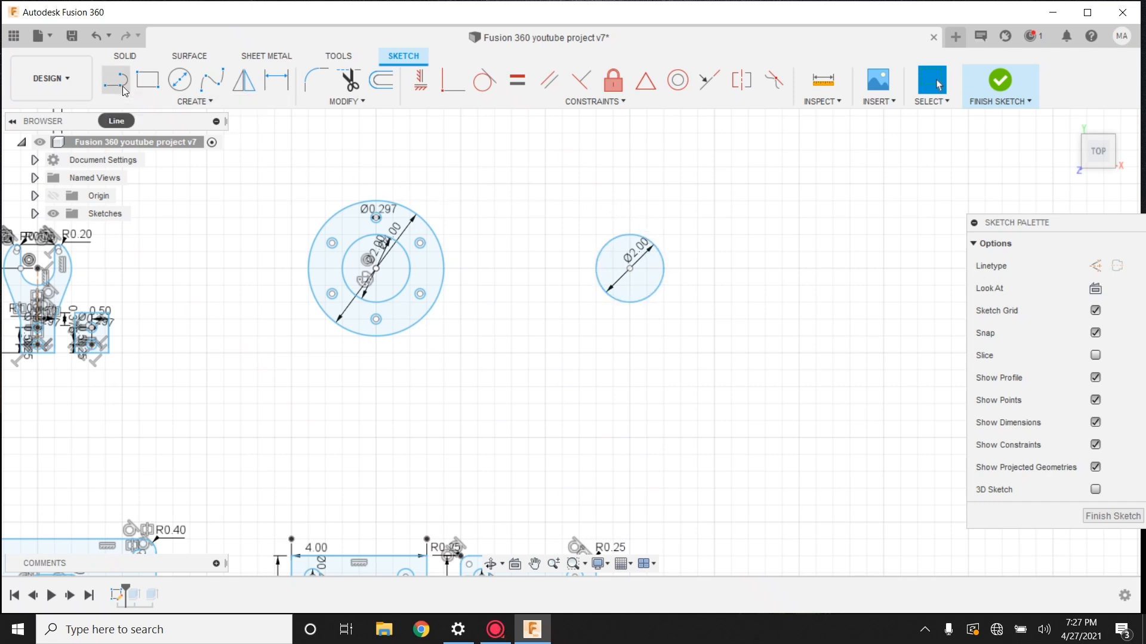
- Draw a vertical construction line 1.5 in long upward from the center of the new 2 in circle
click(119, 82)
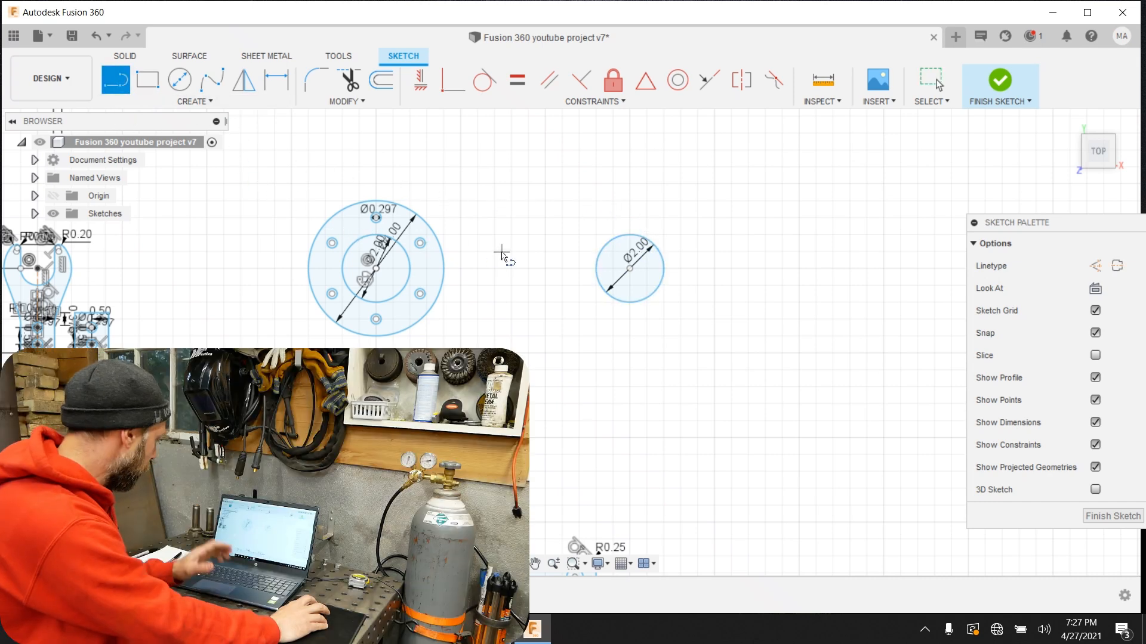
key(x)
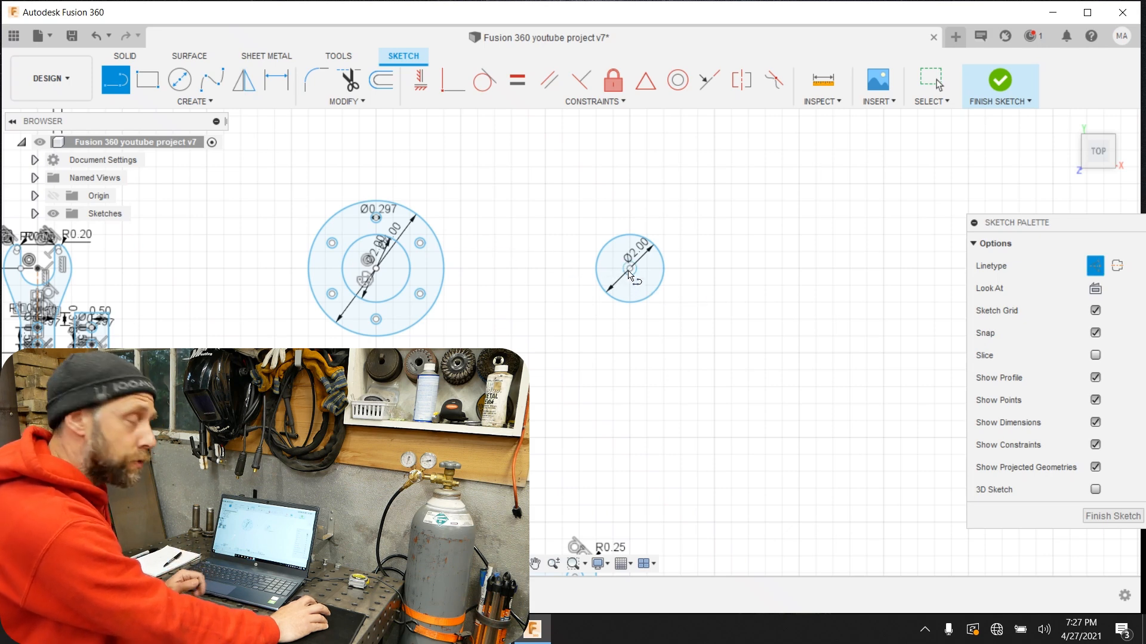
scroll(630, 271, up, 3)
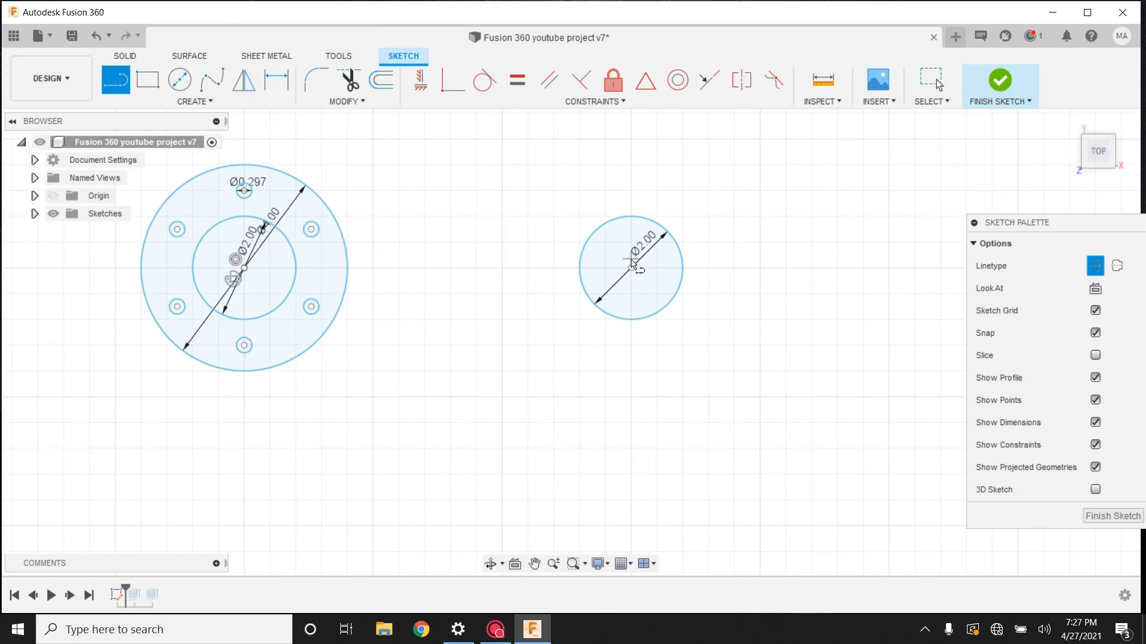
click(632, 268)
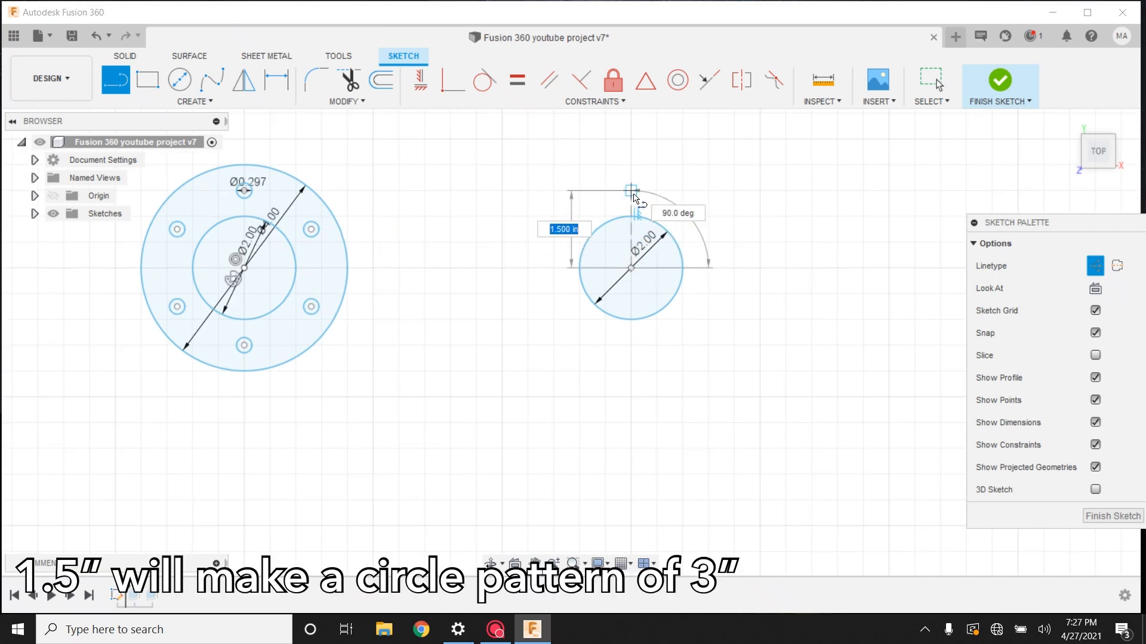
click(633, 196)
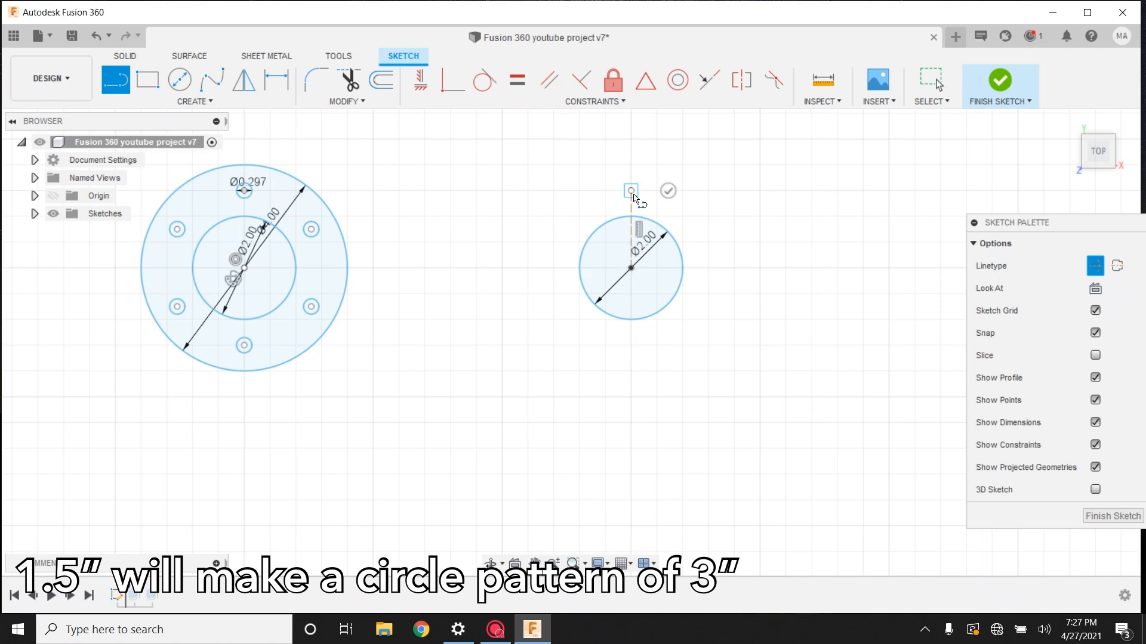
click(669, 187)
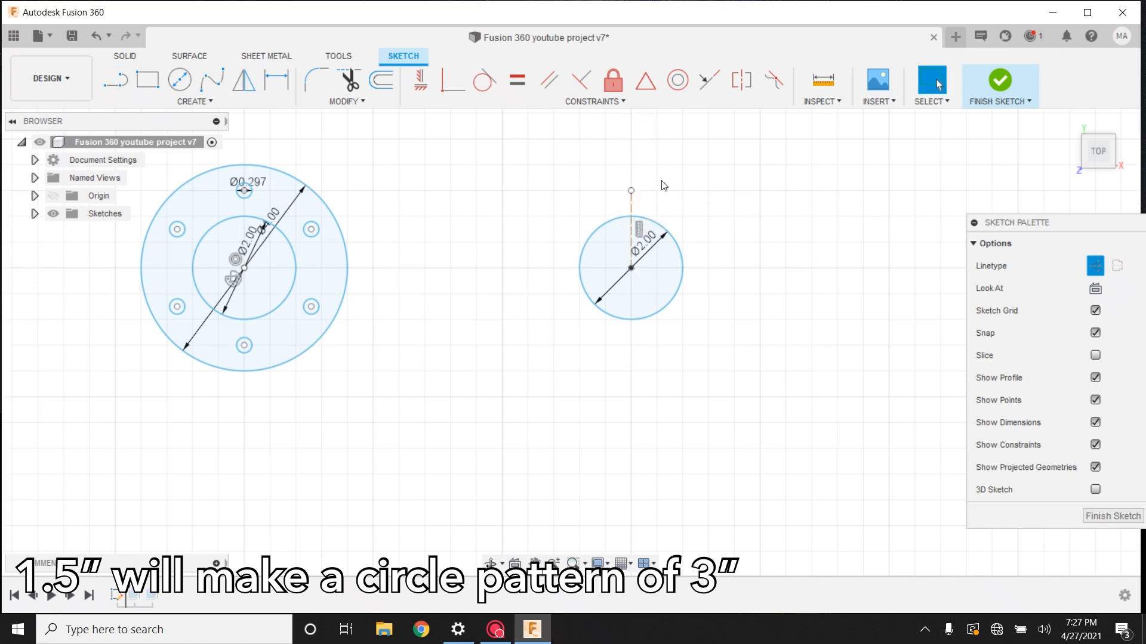
- Sketch a 0.297 in diameter circle centered on the upper end of the construction line
scroll(560, 210, down, 3)
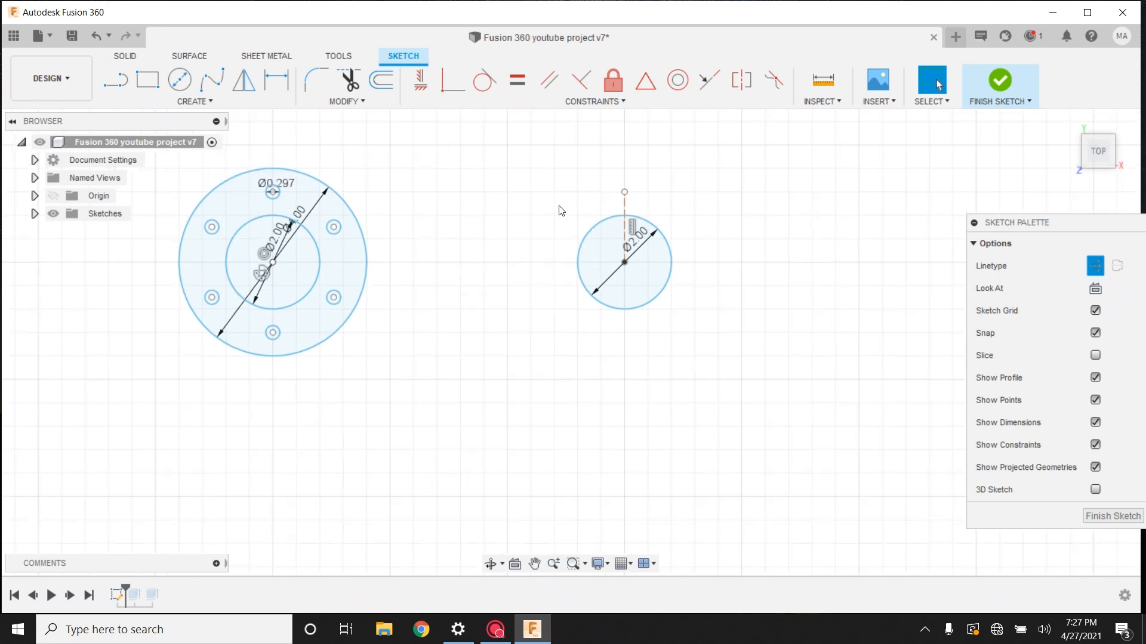
middle_drag(560, 209, 500, 311)
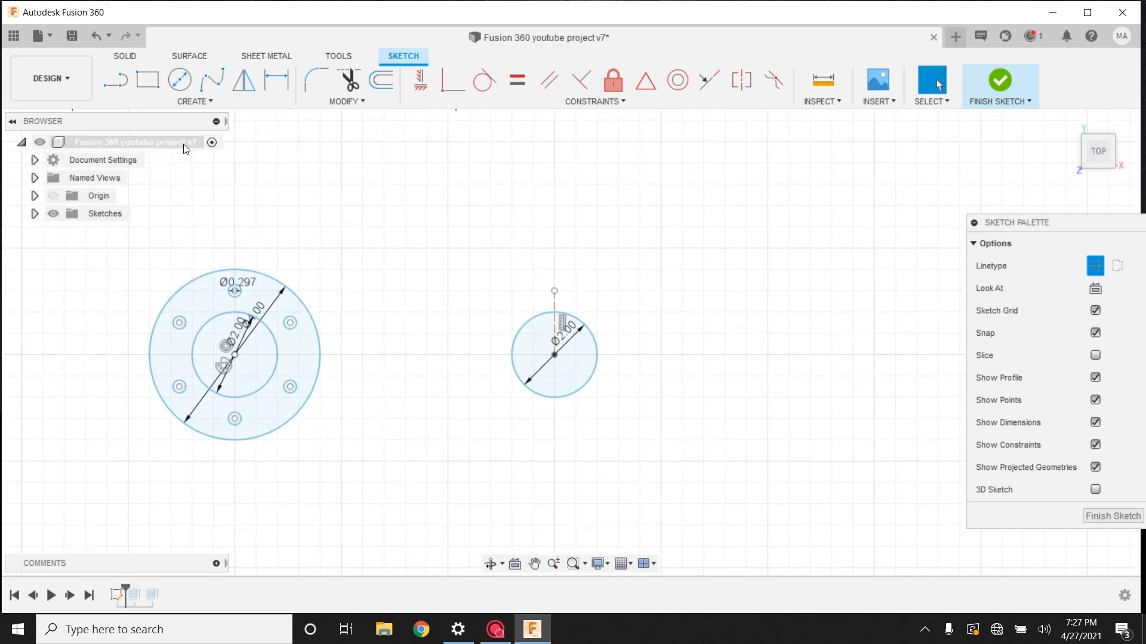
click(186, 84)
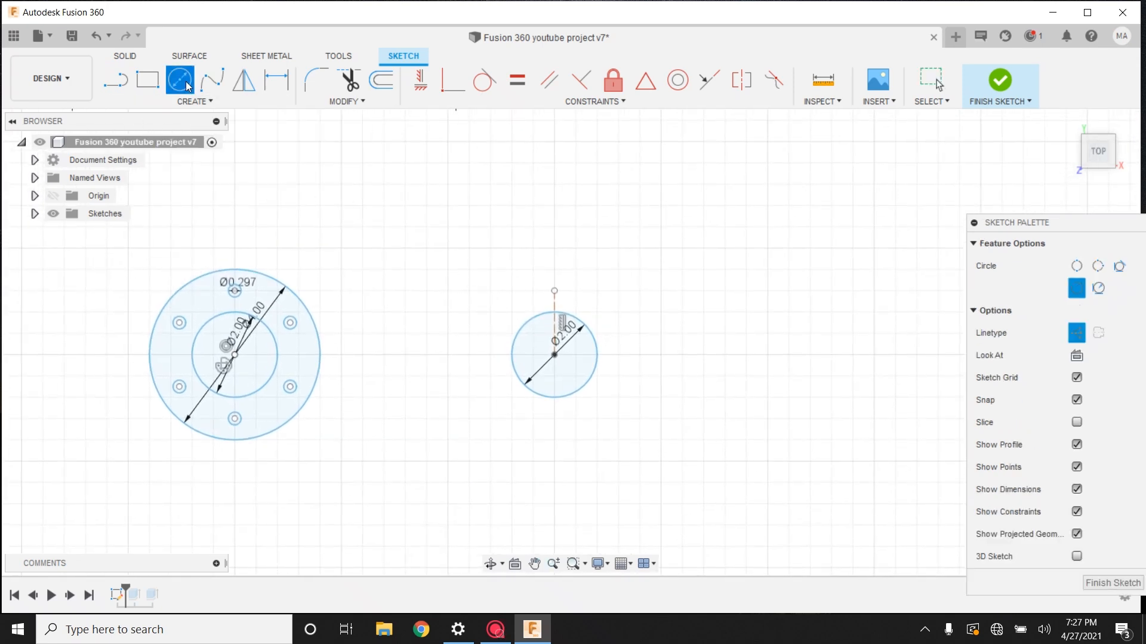
click(555, 291)
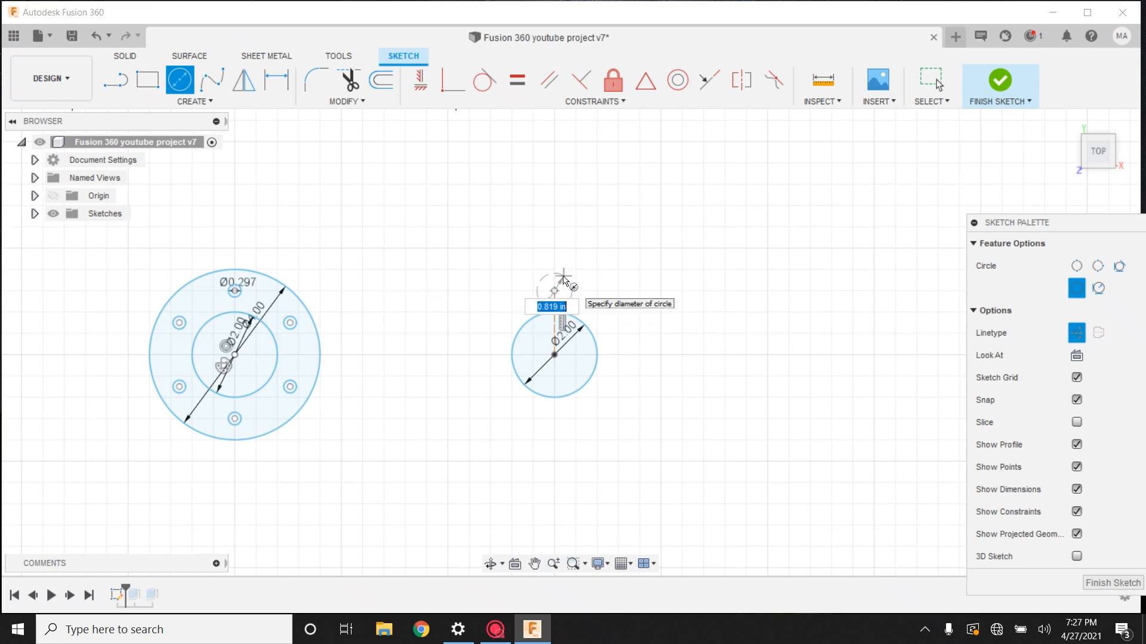
key(BackSpace)
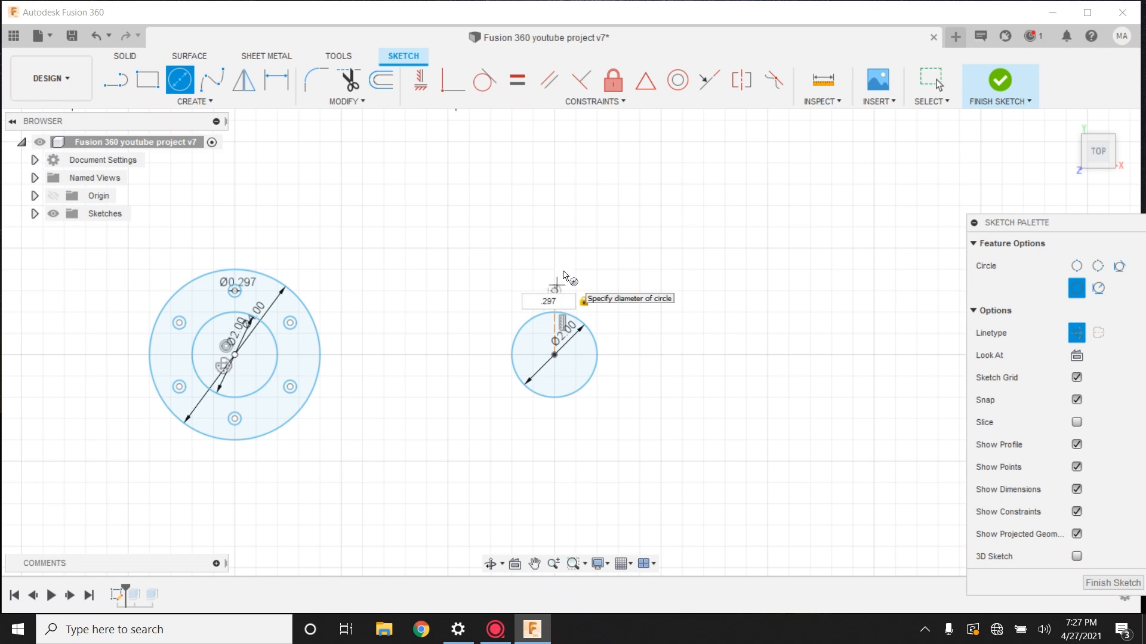
key(Return)
key(Escape)
- Convert the 0.297 in hole circle from construction to normal geometry
scroll(567, 299, up, 5)
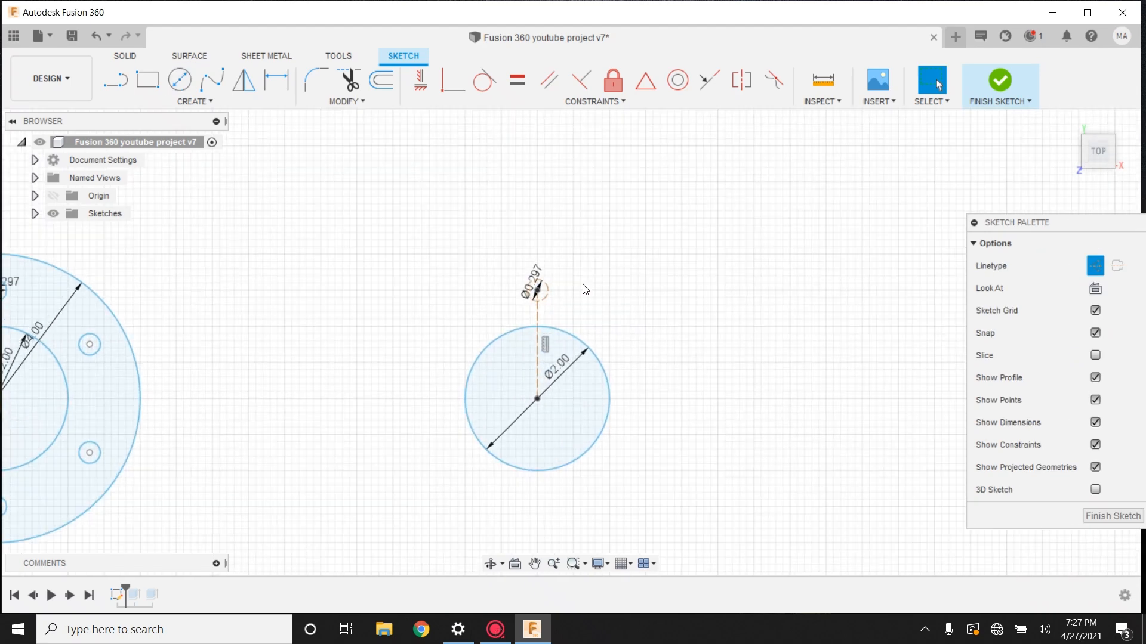
click(537, 297)
scroll(566, 281, down, 5)
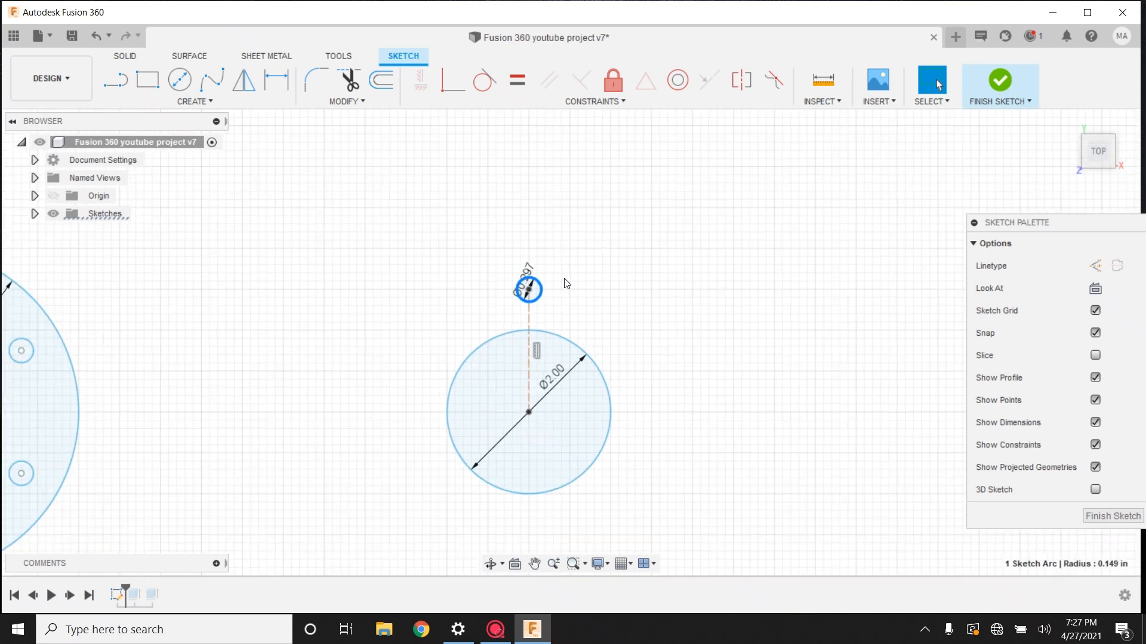
- Sketch a 4 in diameter circle concentric with the new 2 in circle
scroll(566, 279, down, 1)
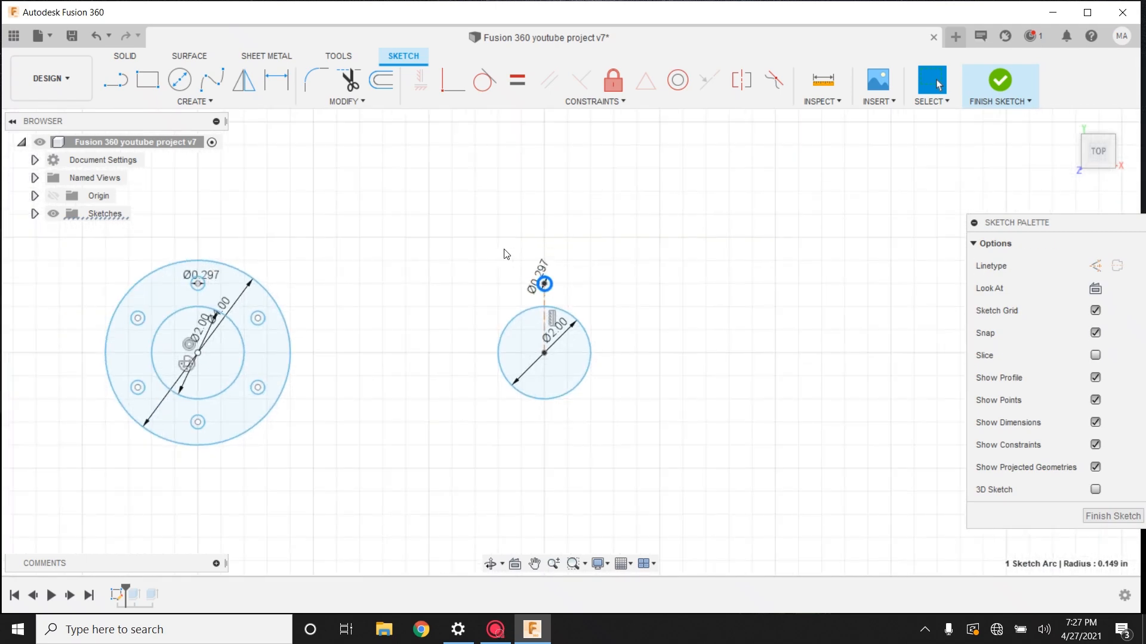
scroll(505, 254, down, 2)
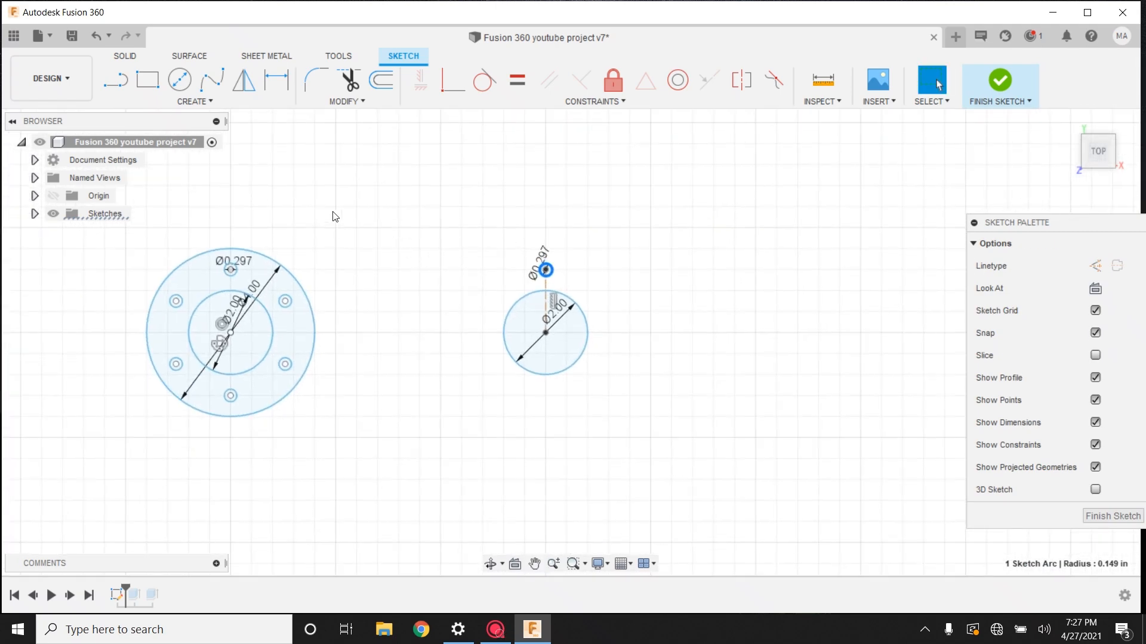
click(181, 81)
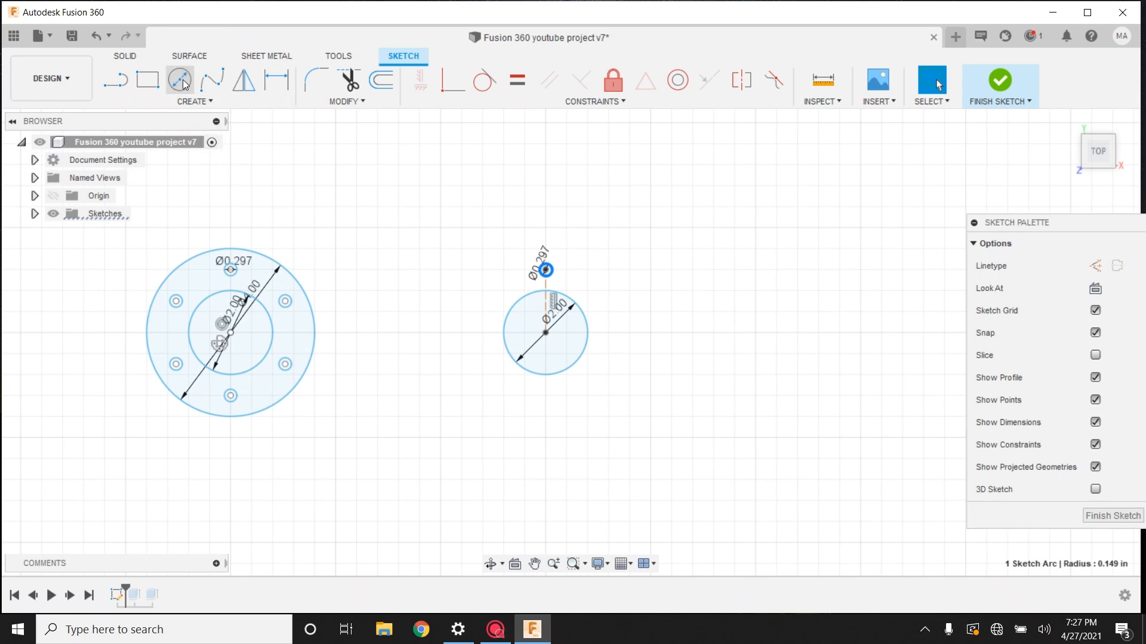
click(546, 333)
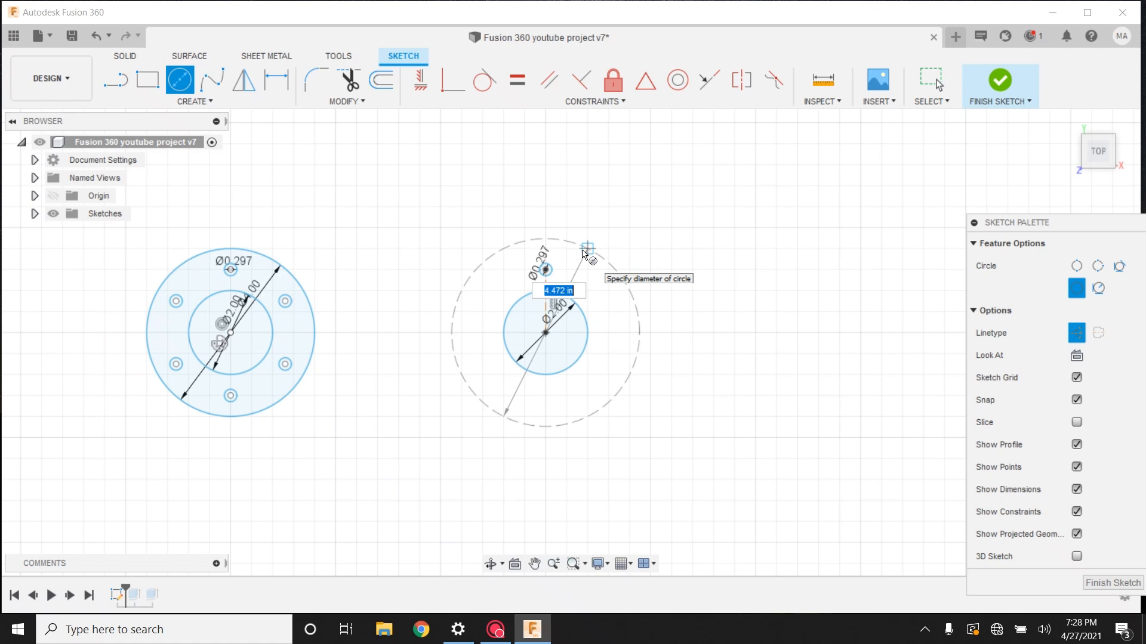
text(4)
key(Return)
key(Escape)
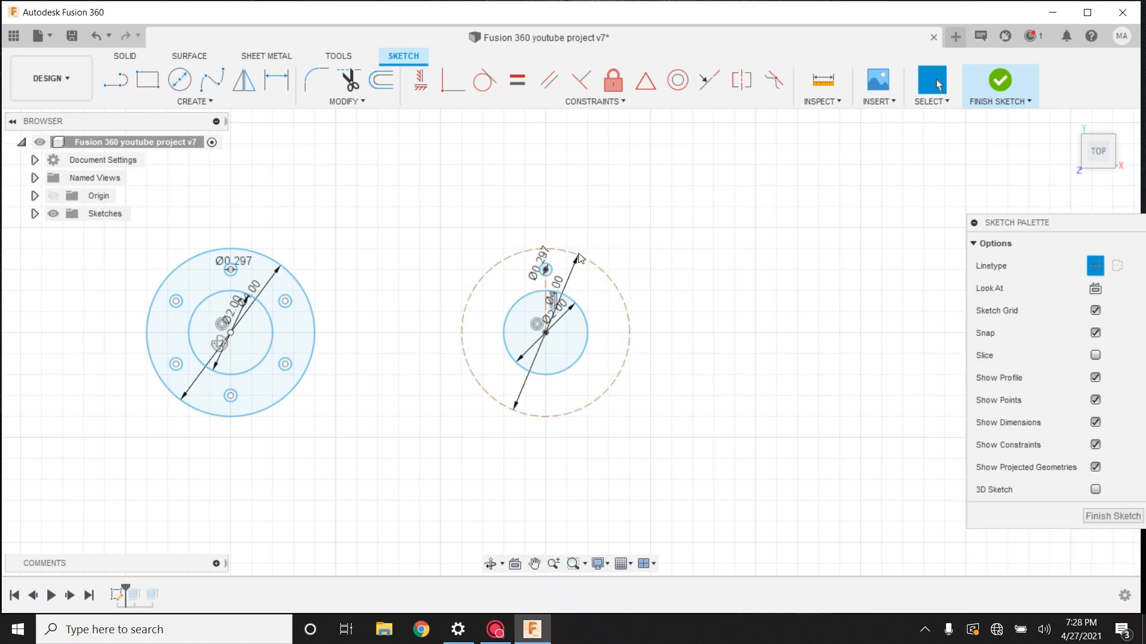
- Convert the new 4 in outer circle from construction to normal geometry
click(610, 279)
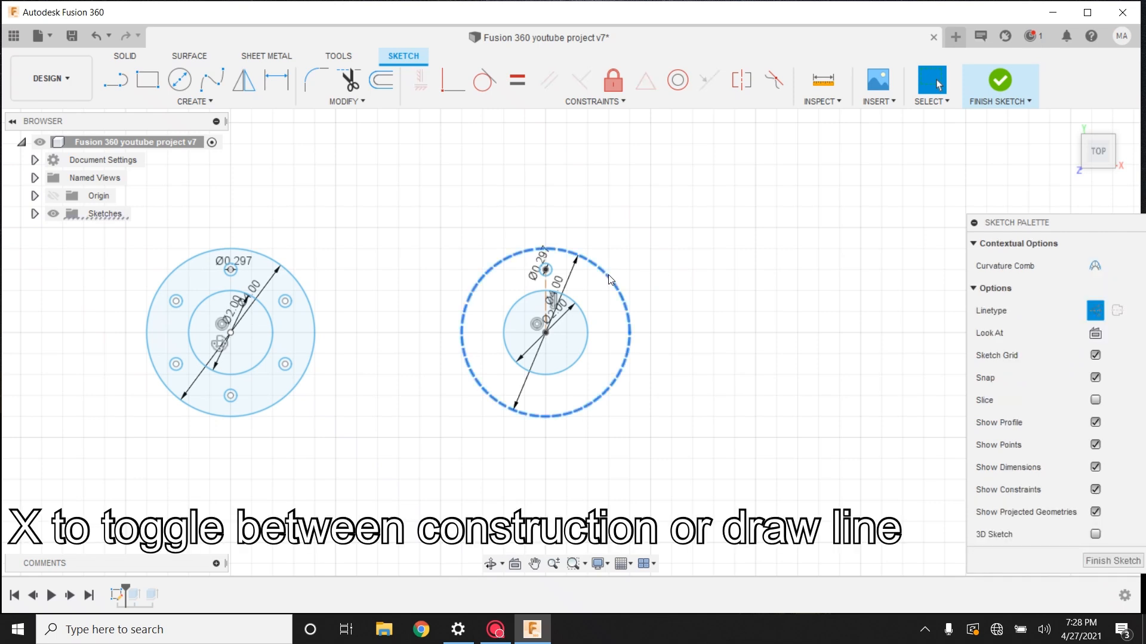
key(x)
click(653, 202)
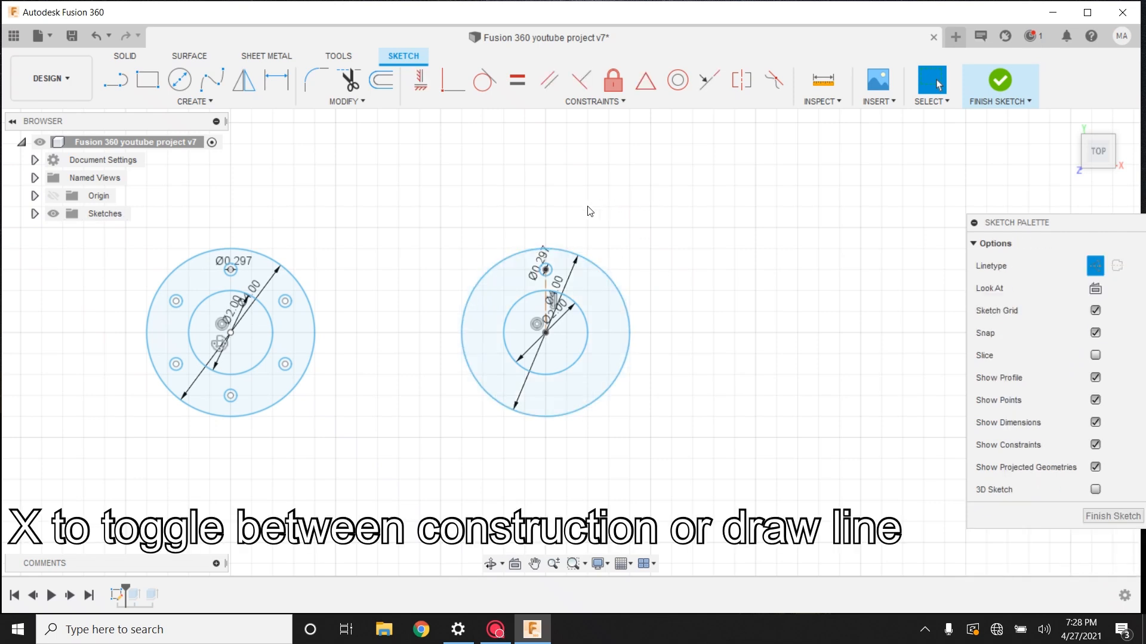
- Switch off construction linetype and circular-pattern the 0.297 in hole's center point around the flange center, full spacing, quantity 6
key(x)
click(193, 101)
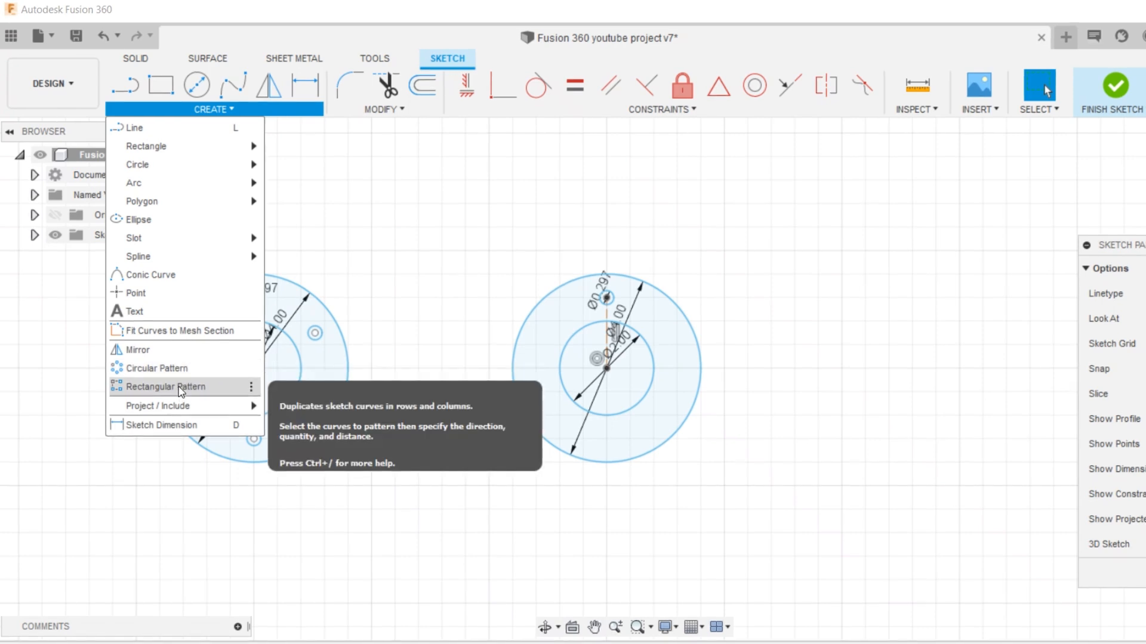
click(183, 373)
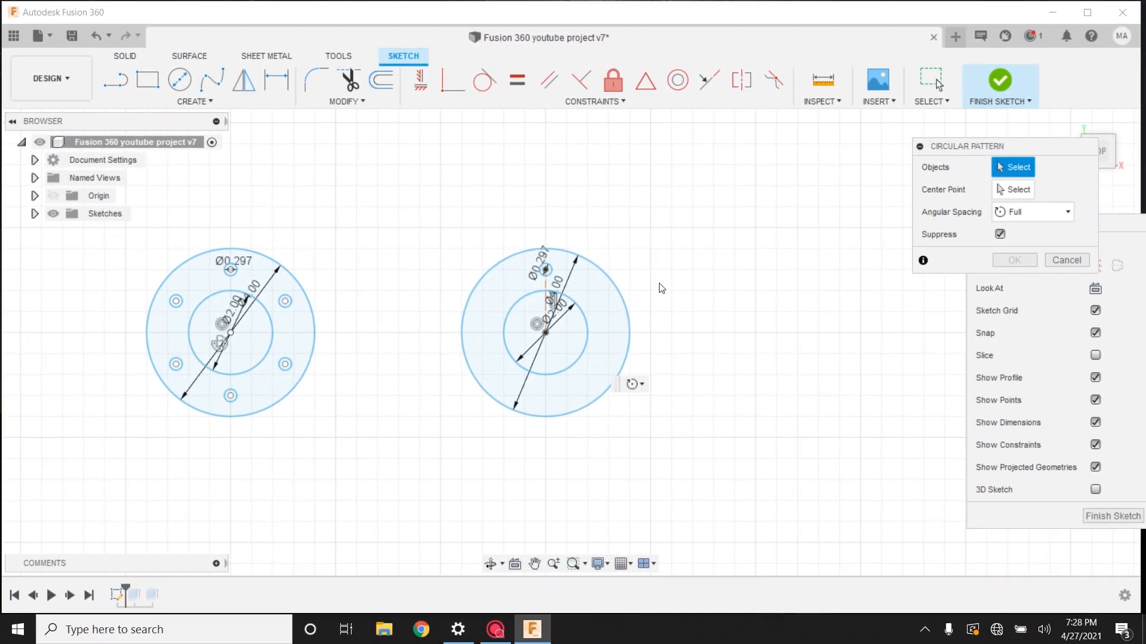
scroll(544, 263, up, 2)
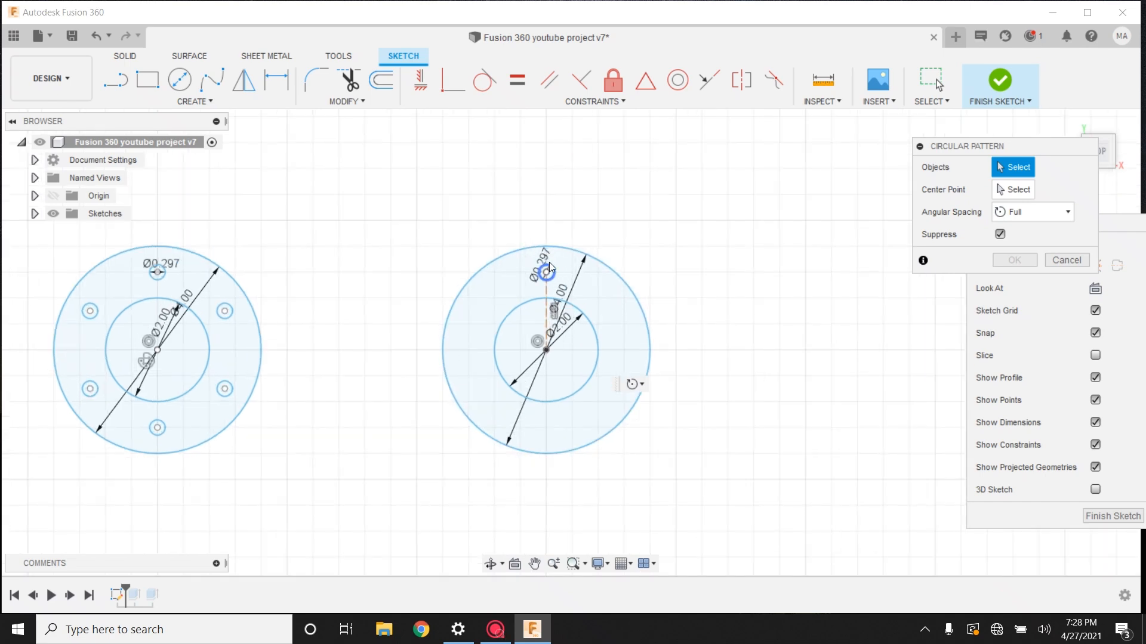
click(552, 278)
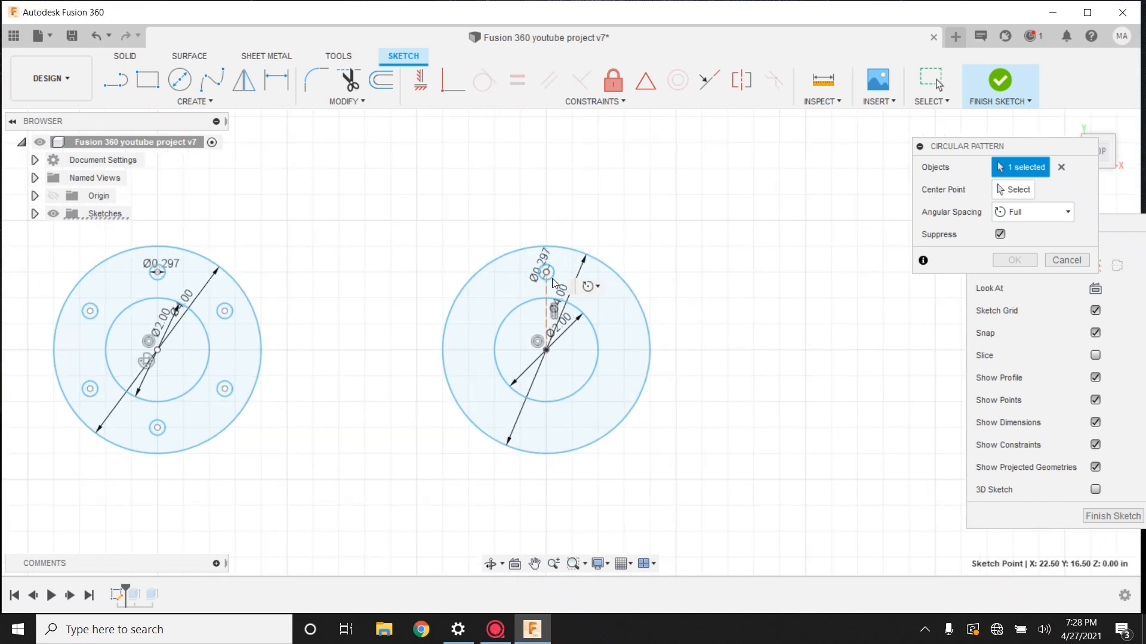
click(1014, 189)
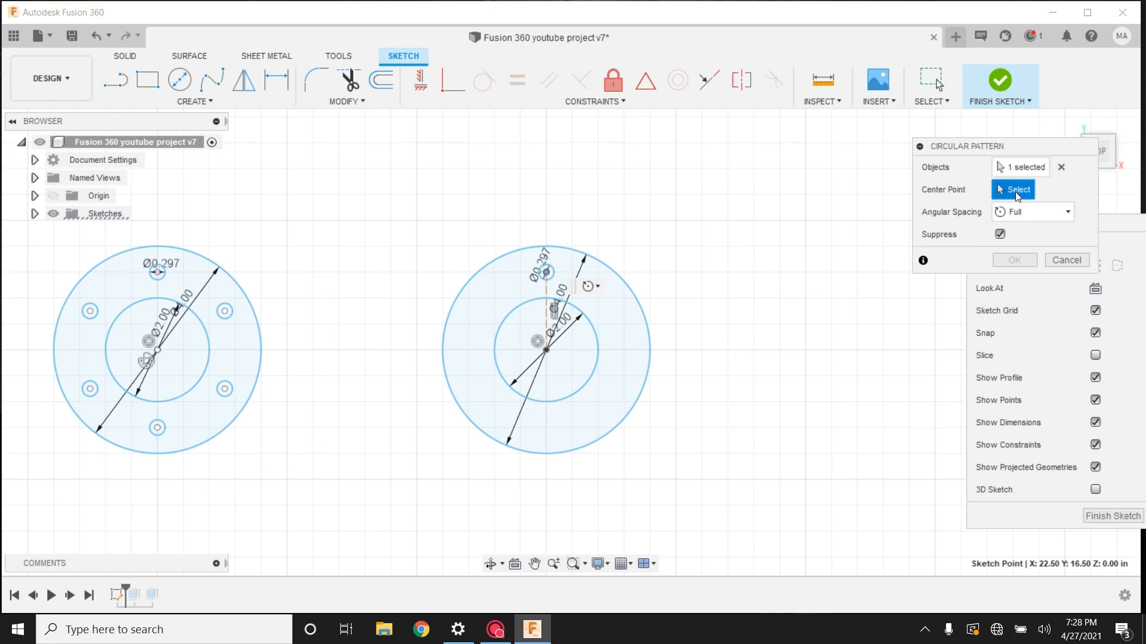
click(546, 350)
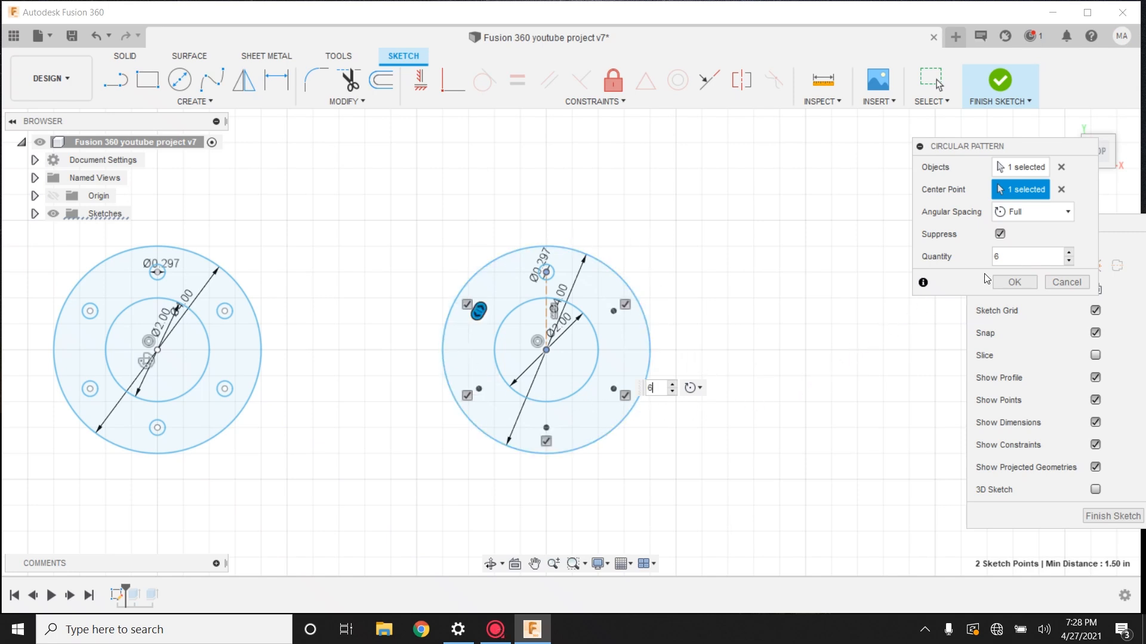
click(1018, 281)
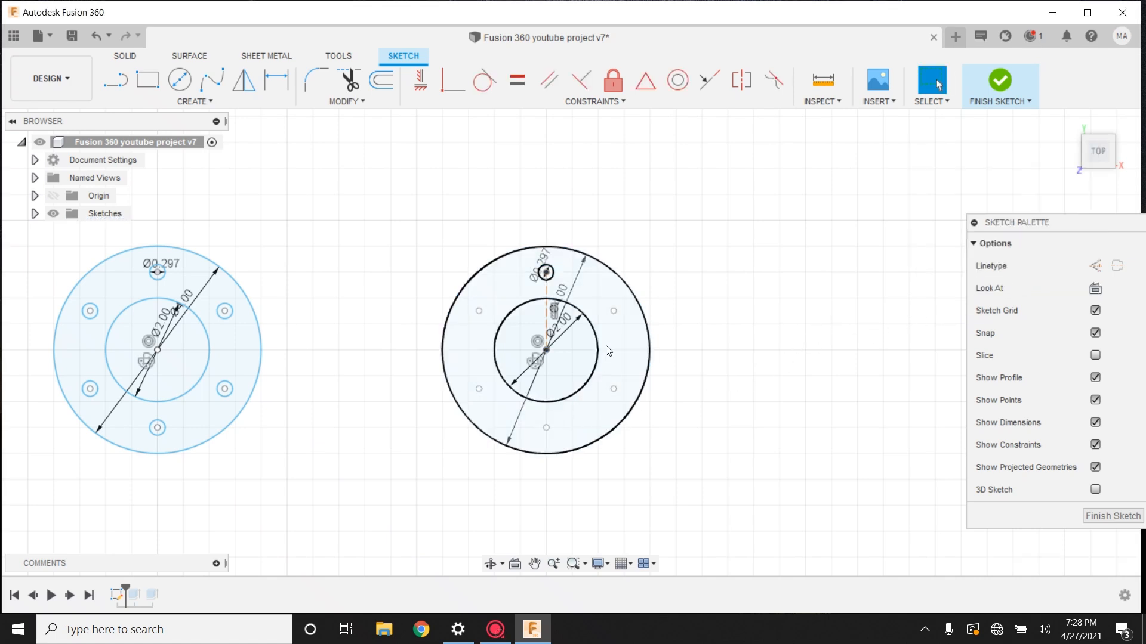
- Circular-pattern the 0.297 in hole circle around the flange center with full angular spacing and a quantity of 6
scroll(652, 130, up, 1)
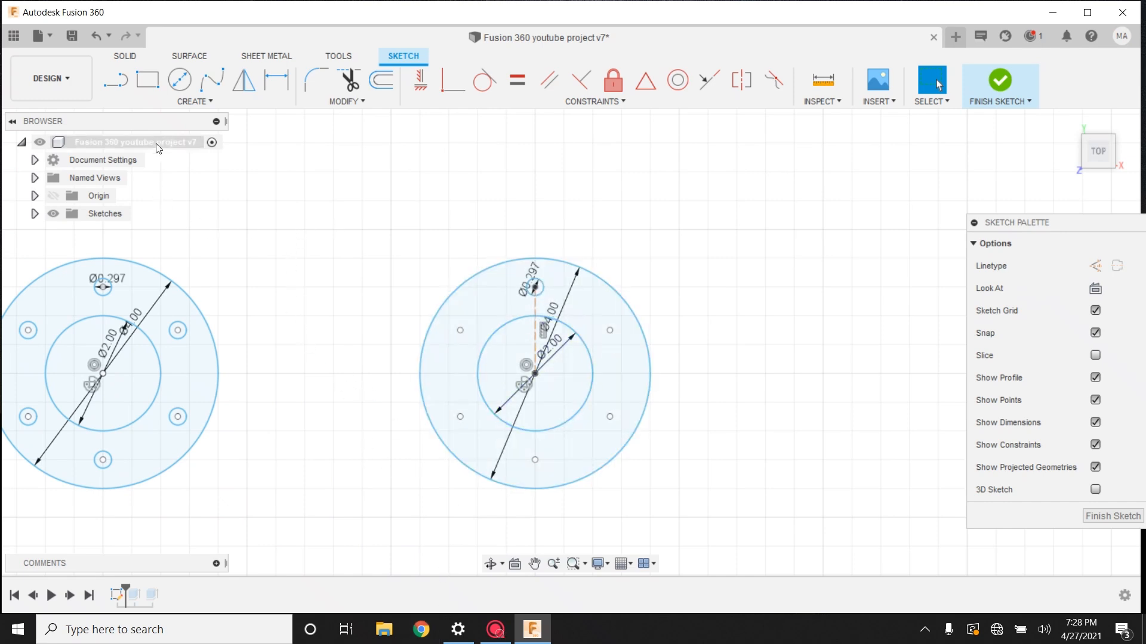
click(195, 102)
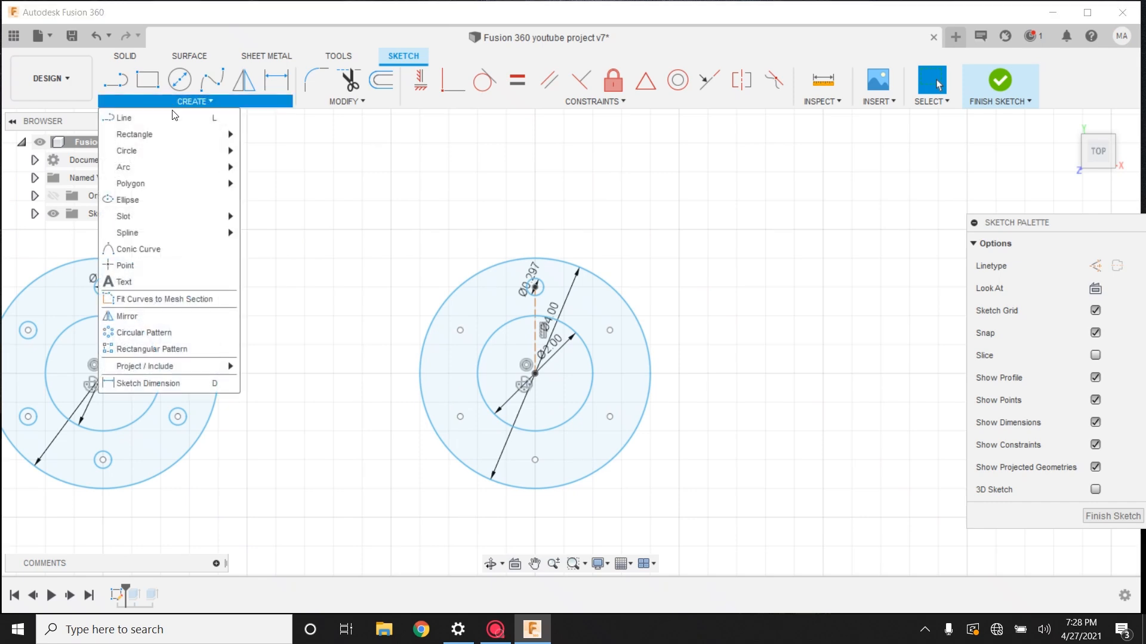
click(168, 333)
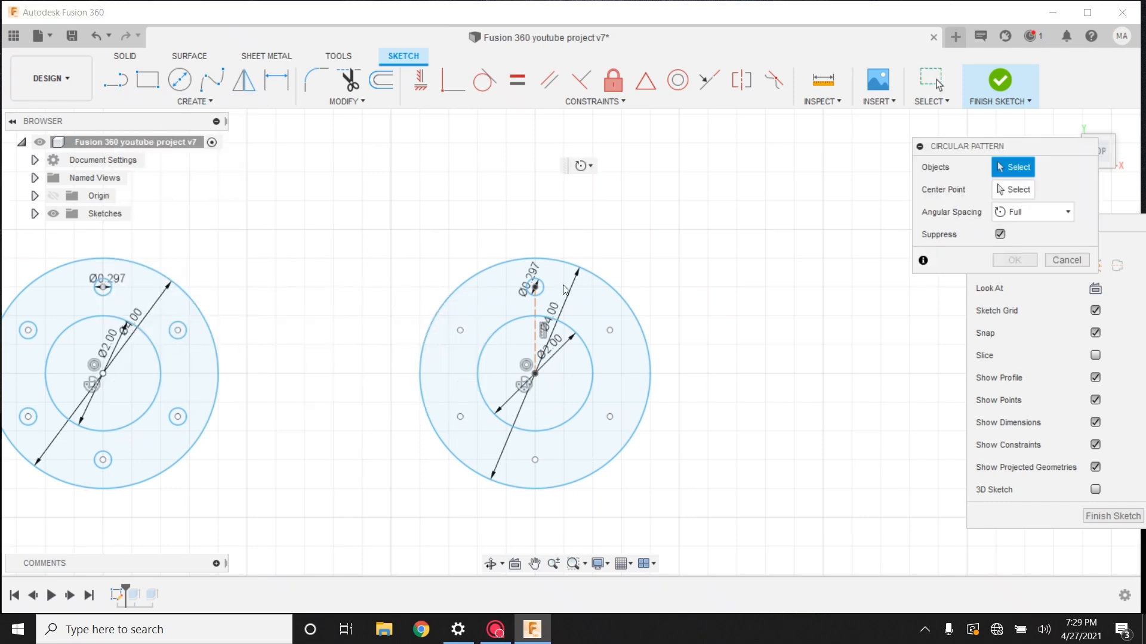
click(539, 289)
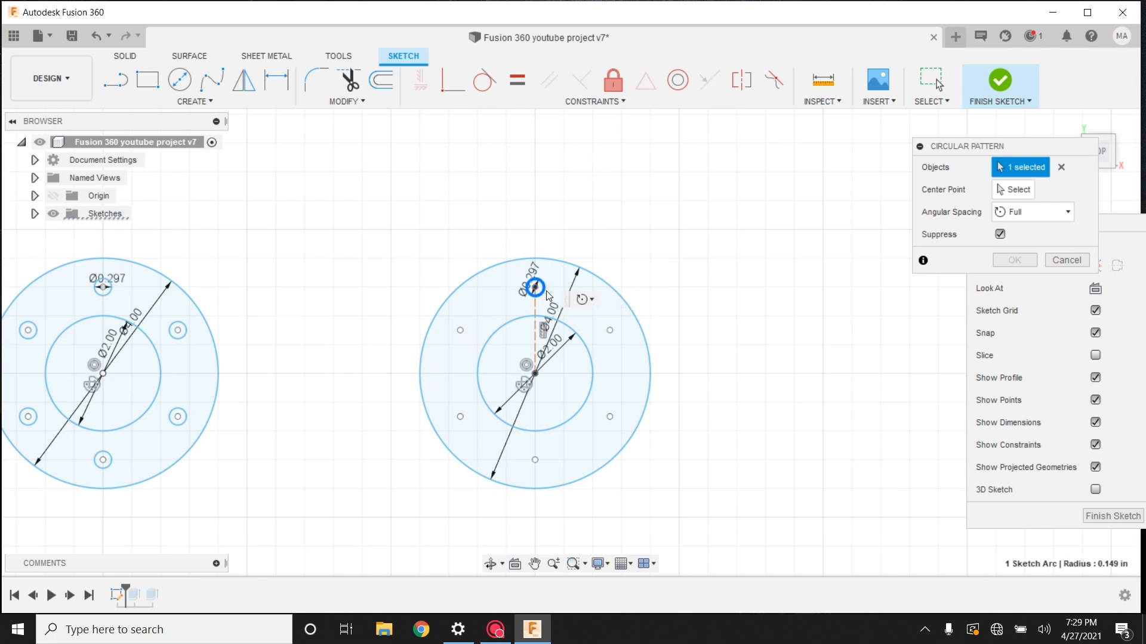
click(1004, 190)
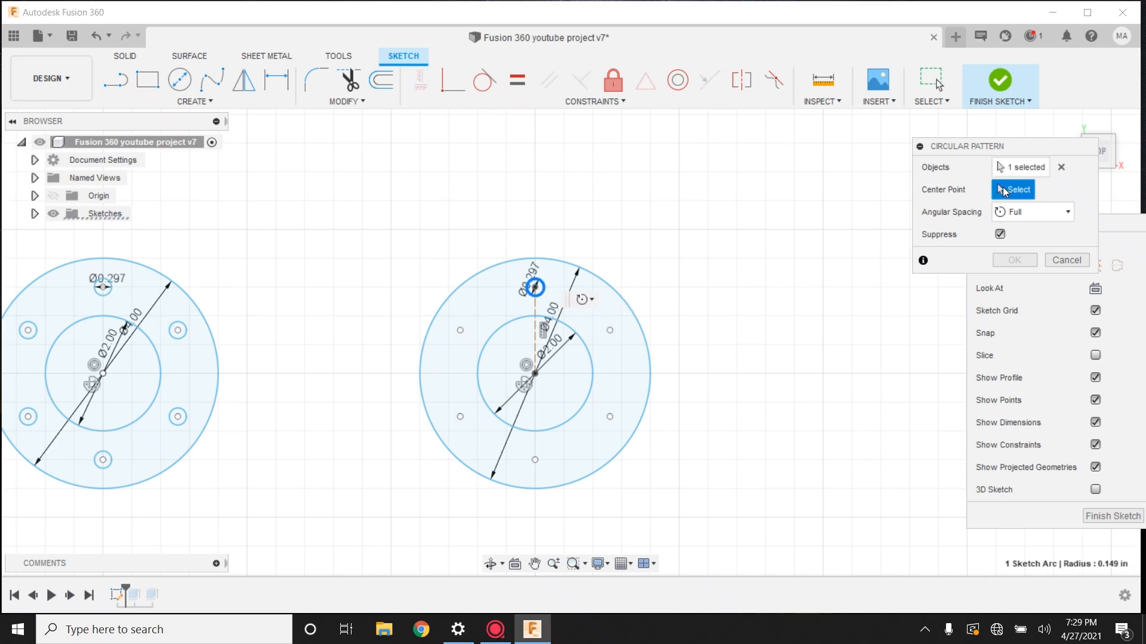
click(534, 375)
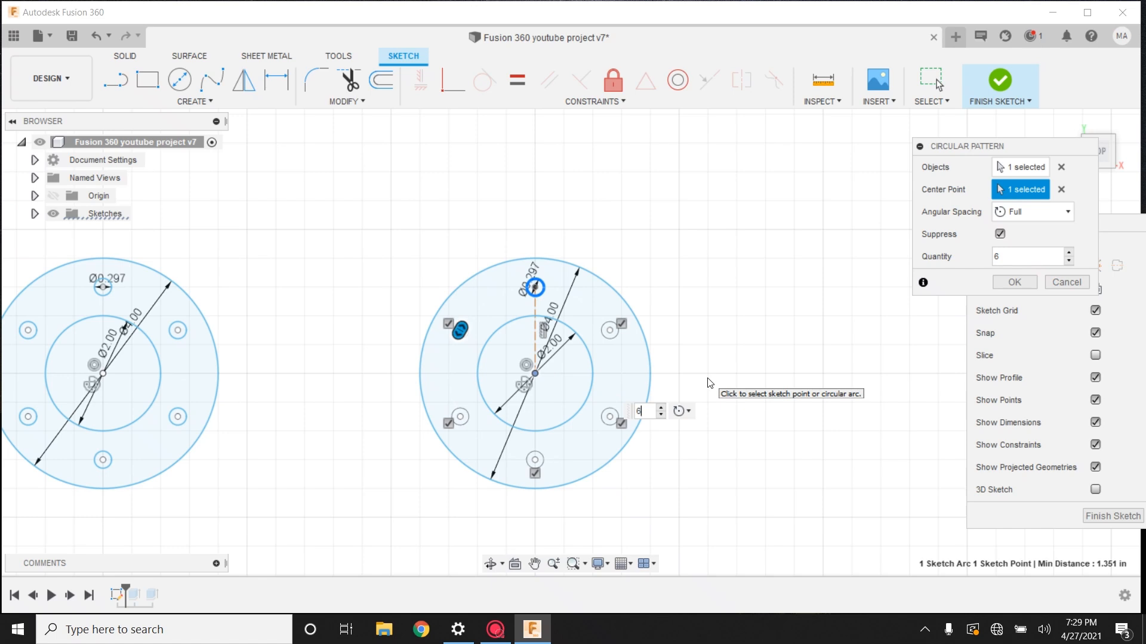
click(1014, 283)
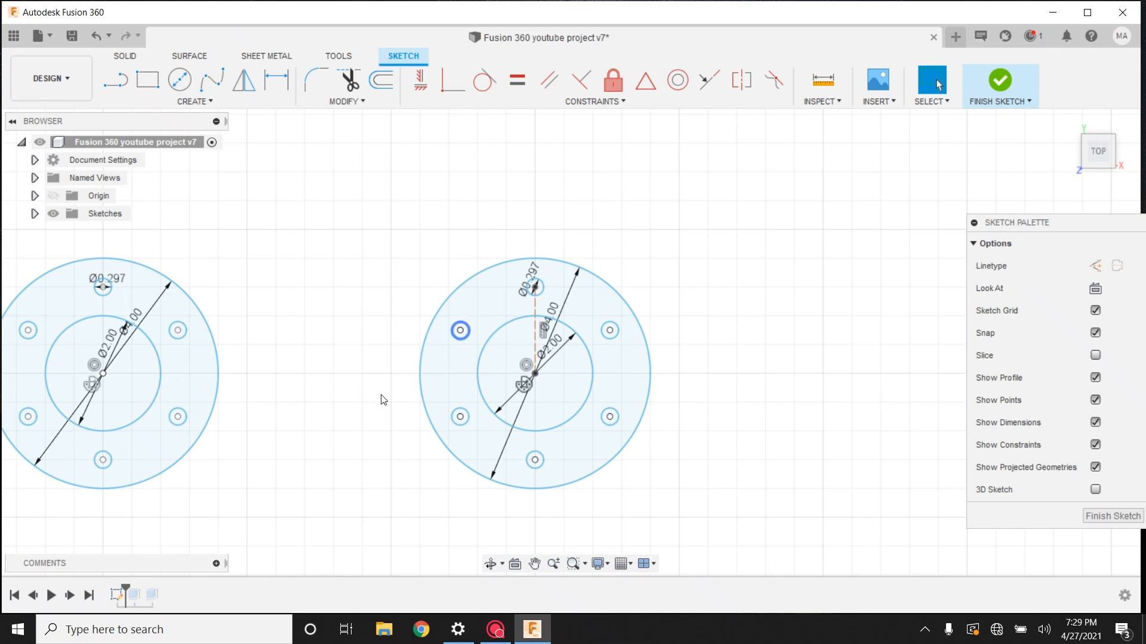
- Trim away the construction line between the flange center and the upper bolt hole
scroll(698, 429, up, 2)
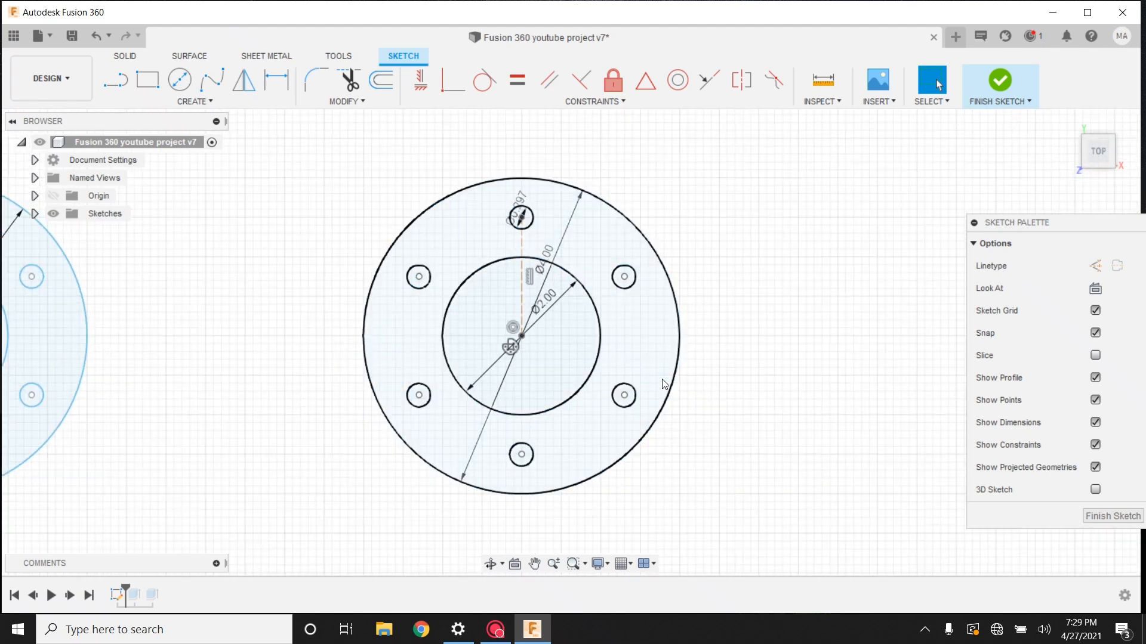
key(t)
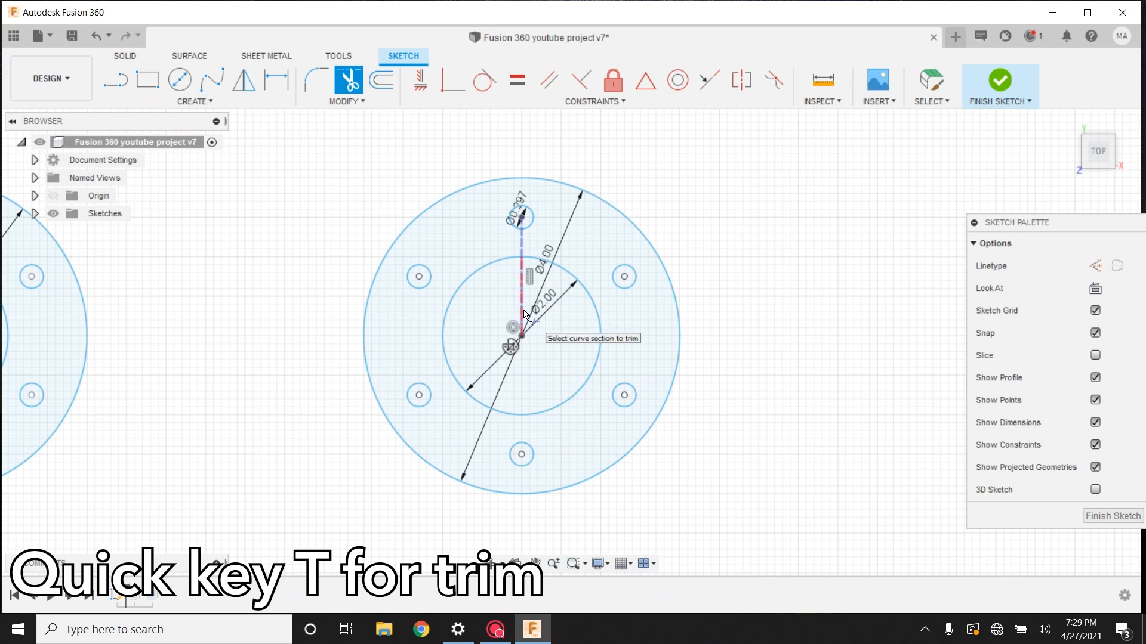
click(525, 314)
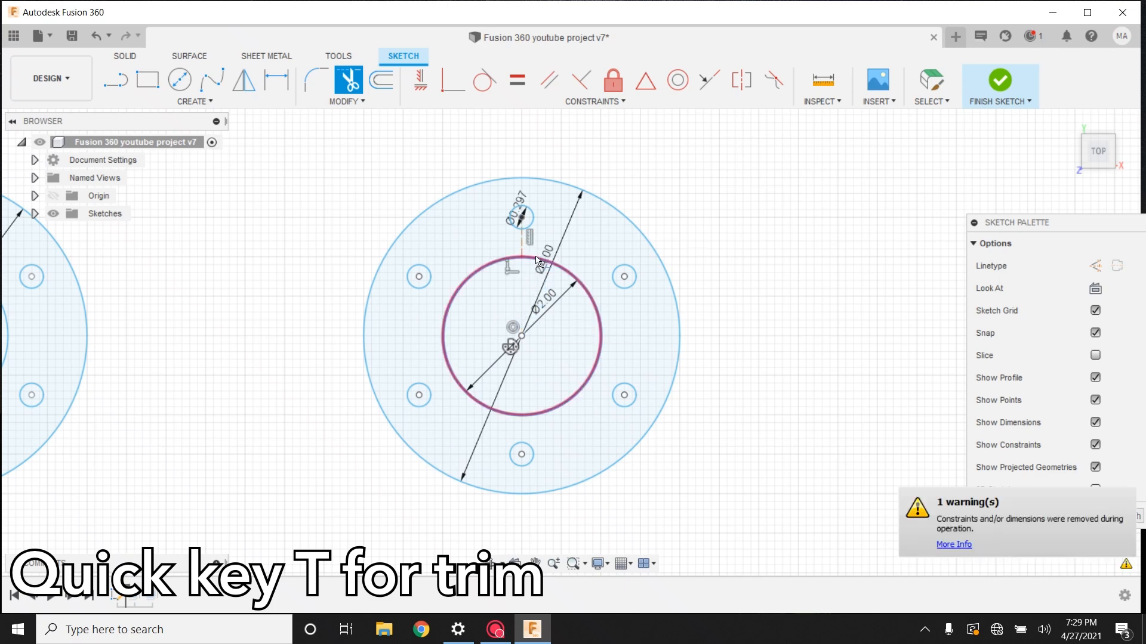
click(521, 245)
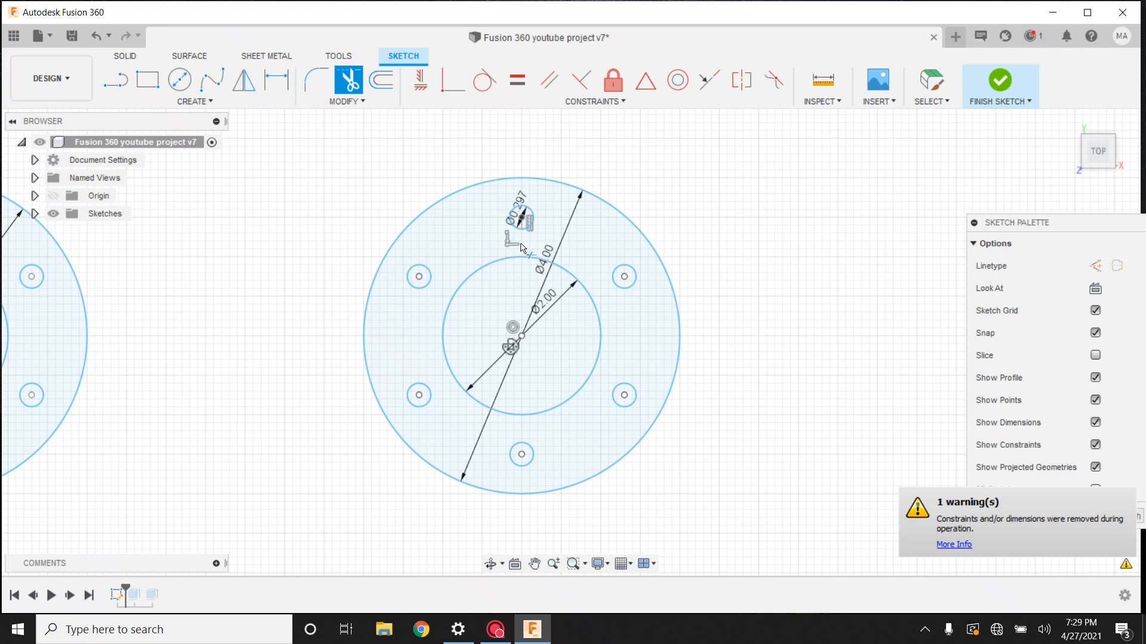
scroll(525, 236, up, 5)
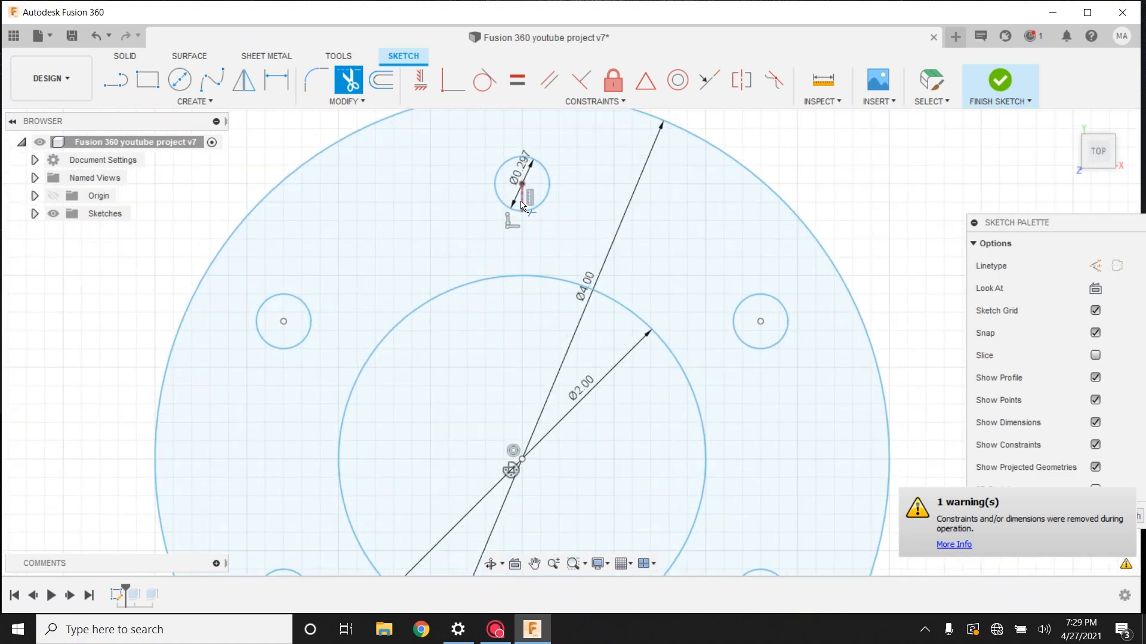
scroll(660, 225, down, 8)
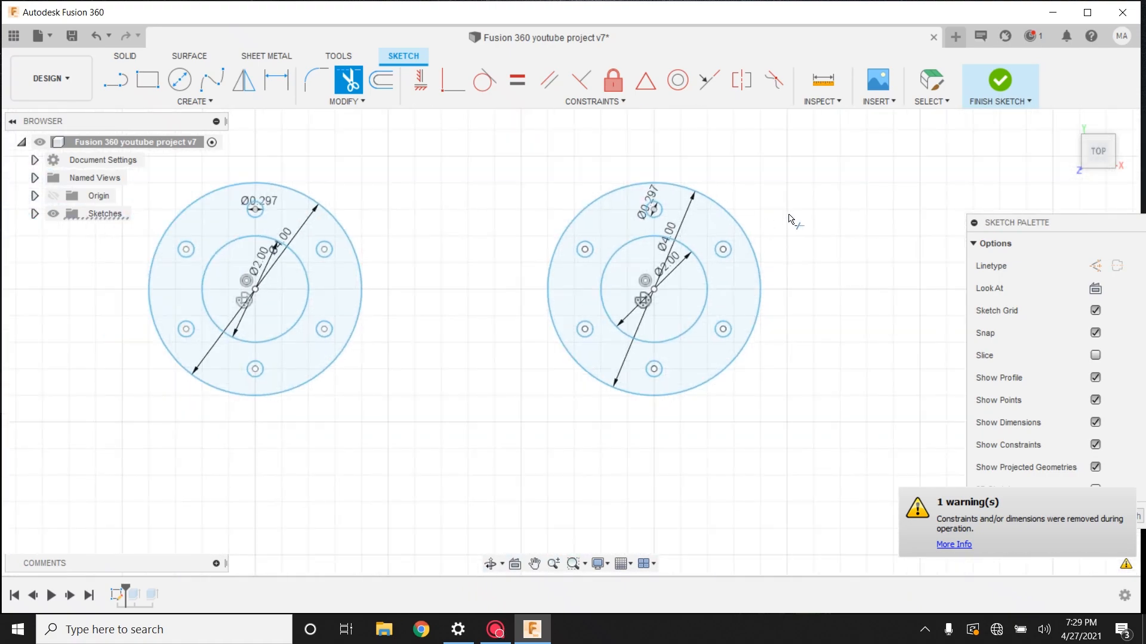
scroll(812, 203, down, 1)
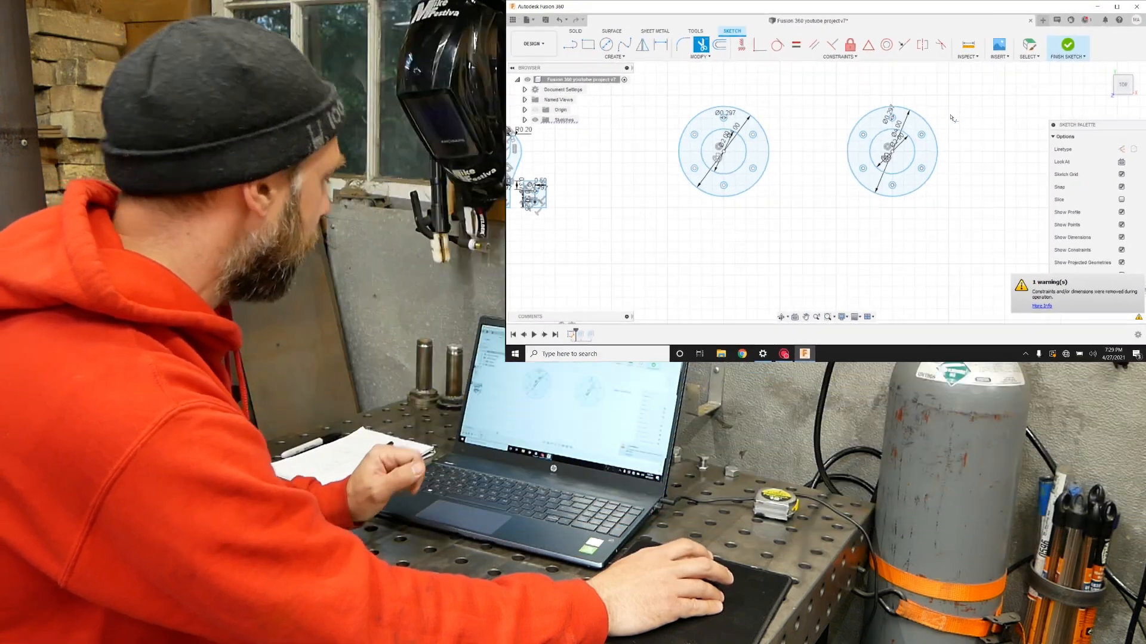
key(Escape)
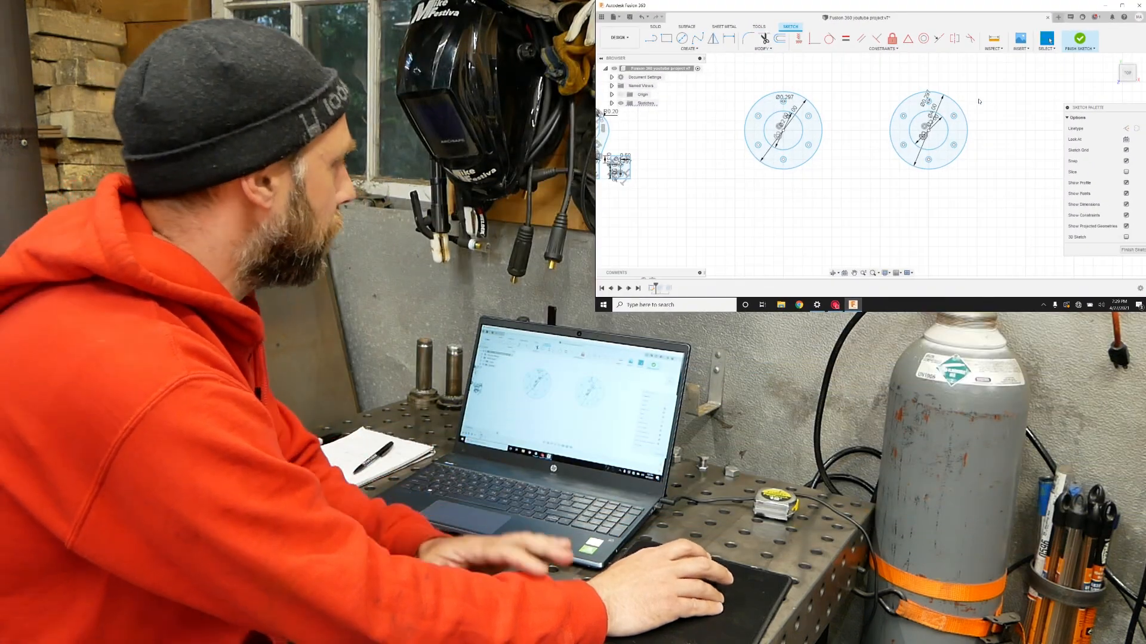
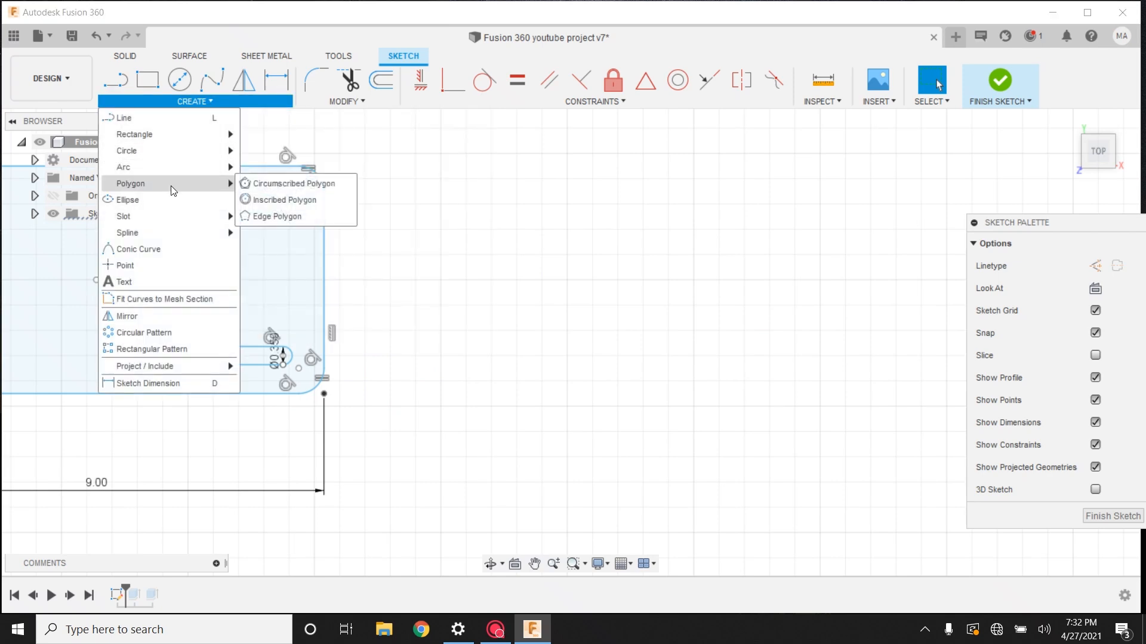
- Sketch a horizontal center-to-center slot beside the 9 in plate, 1 in between centers and 23/64 in wide
mouse_move(173, 222)
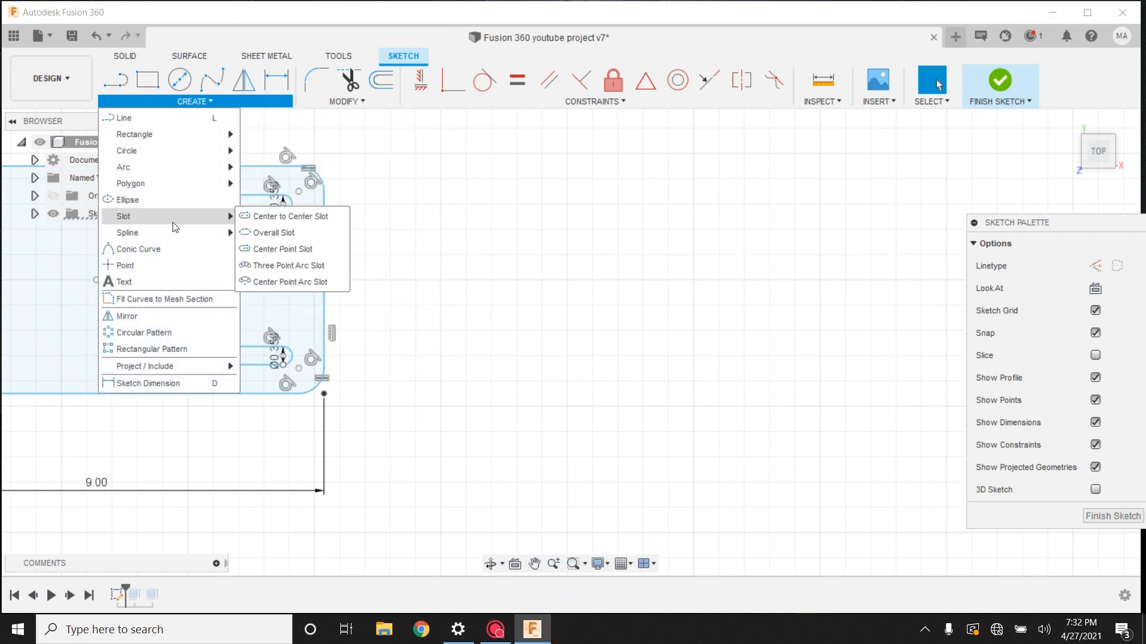
click(260, 216)
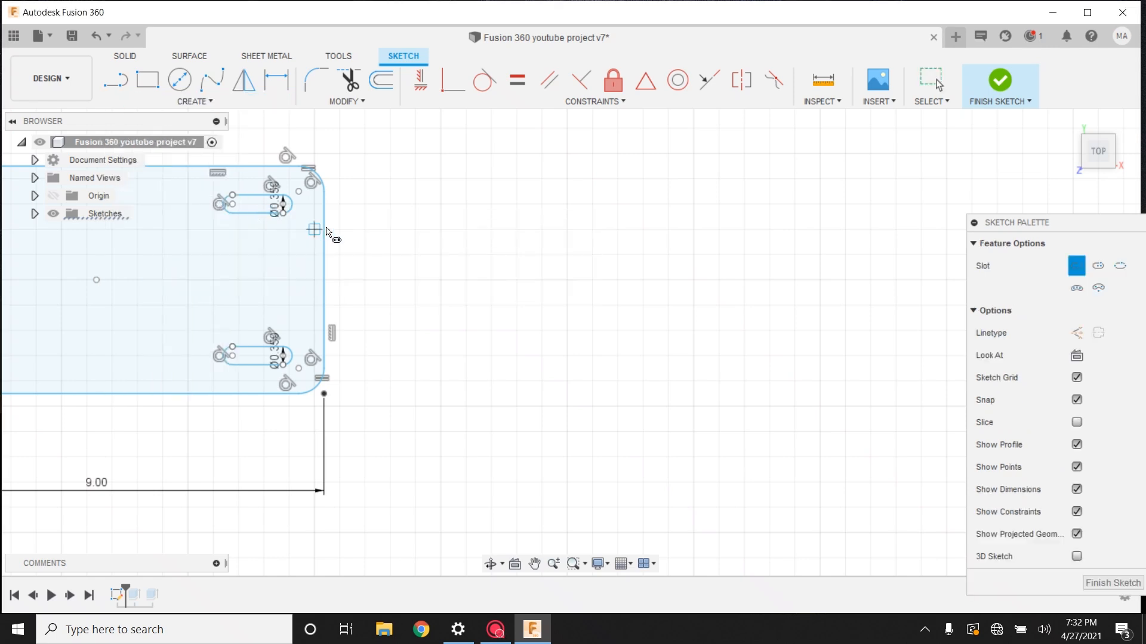
click(468, 206)
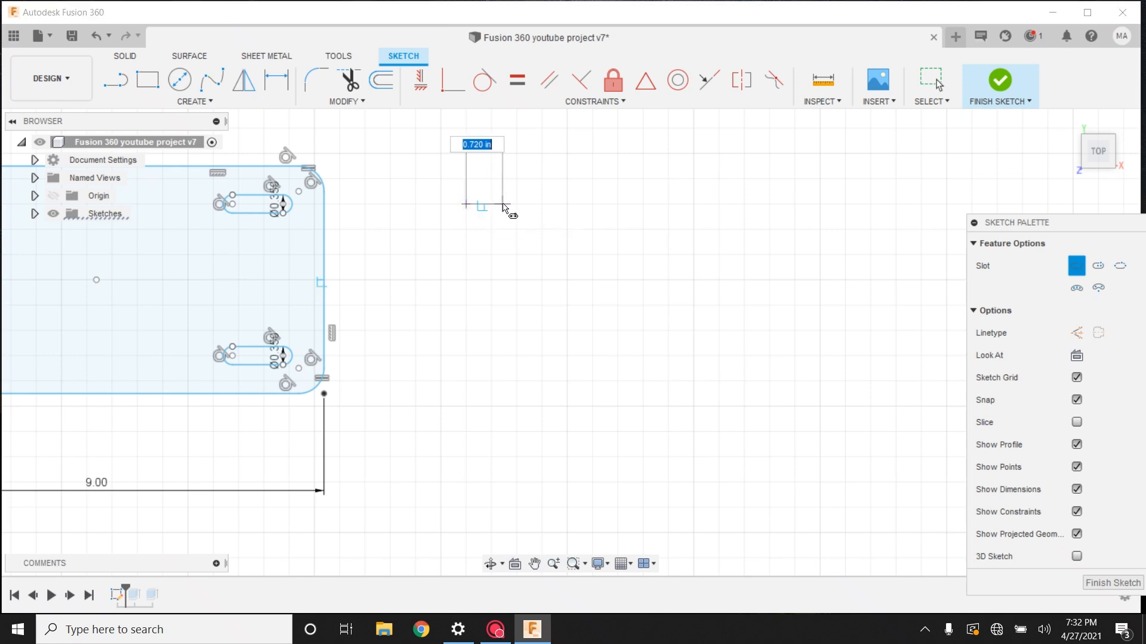
text(1)
key(Tab)
key(Tab)
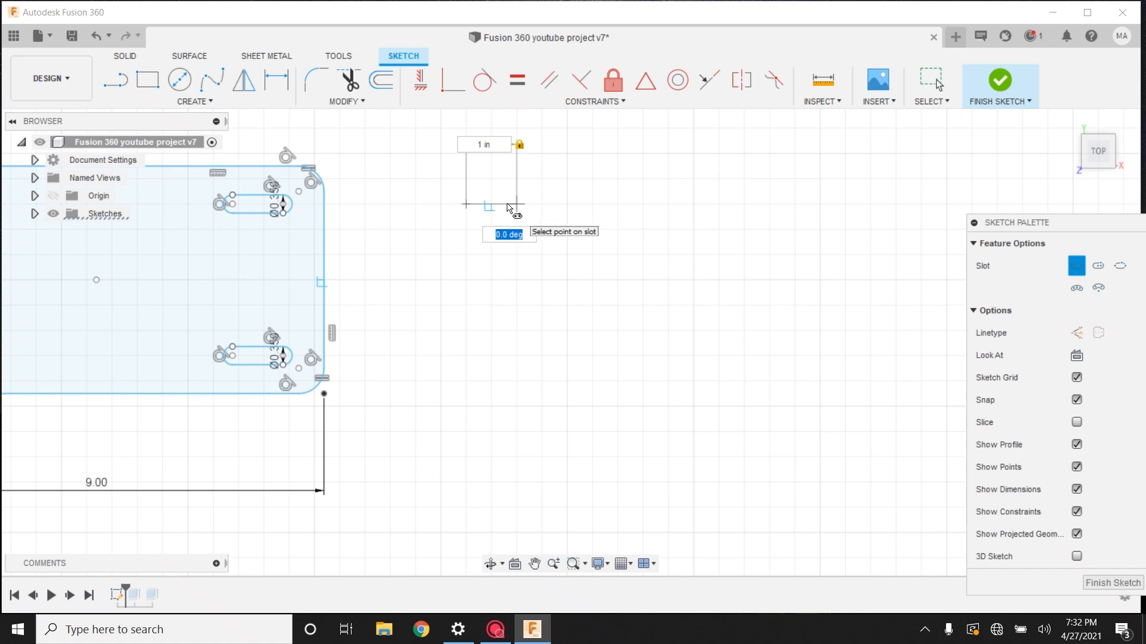
click(509, 207)
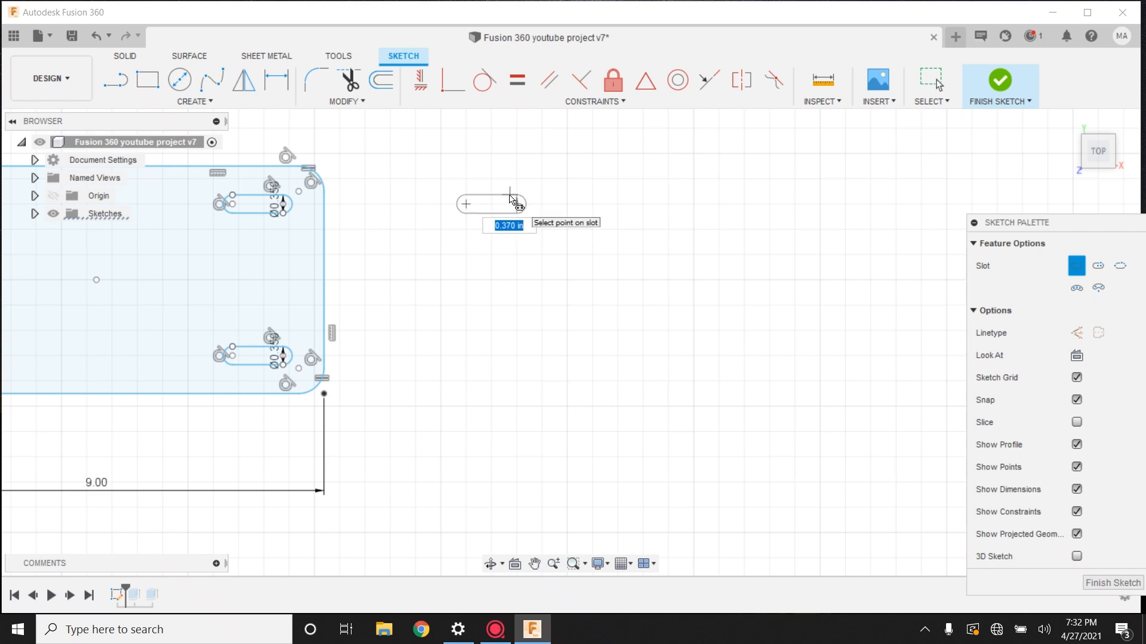
text(23)
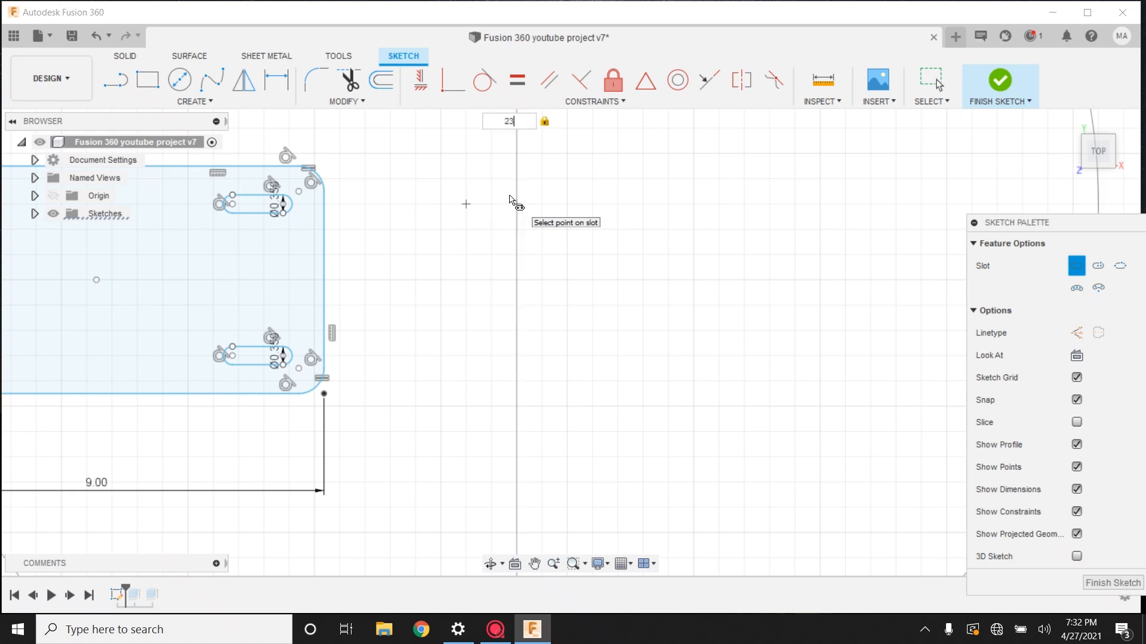
text(/64)
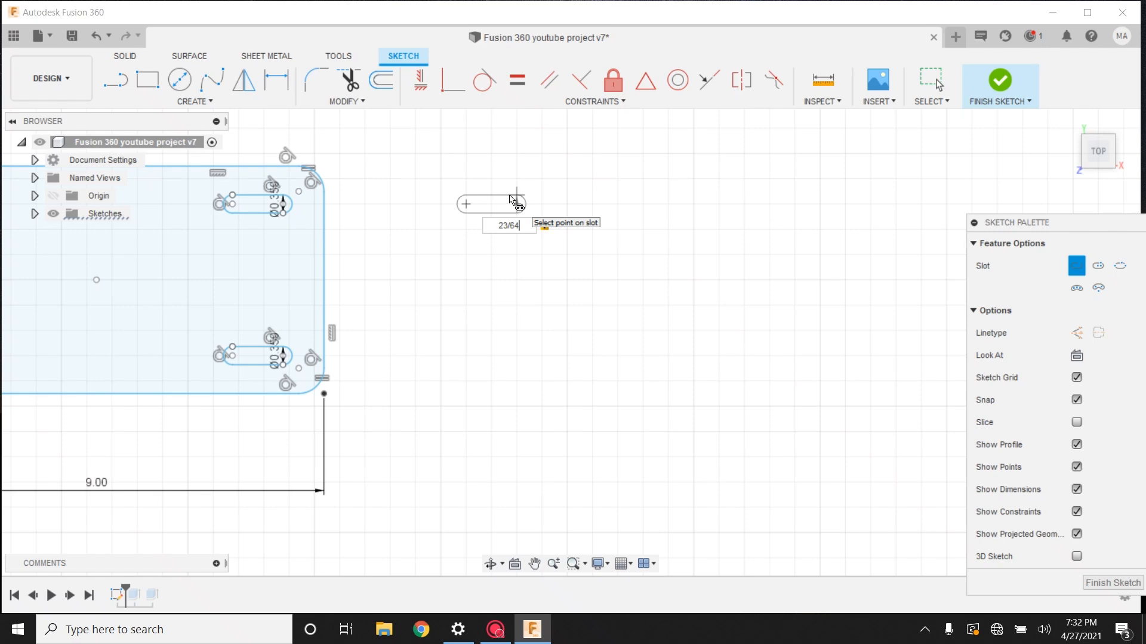
key(Return)
scroll(418, 210, up, 3)
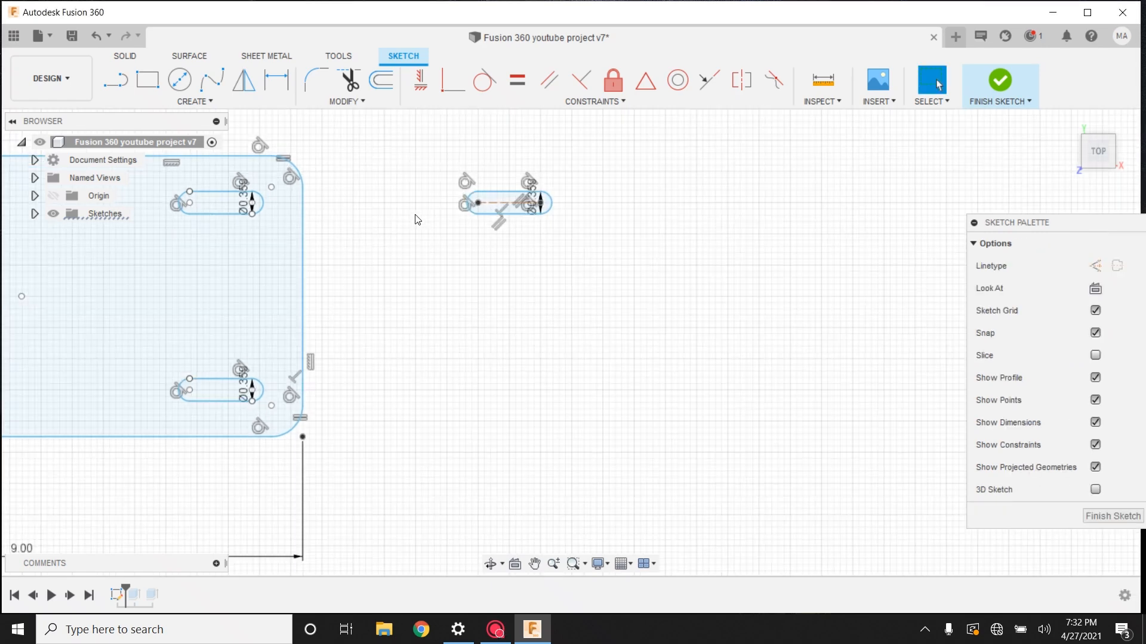
scroll(572, 283, down, 2)
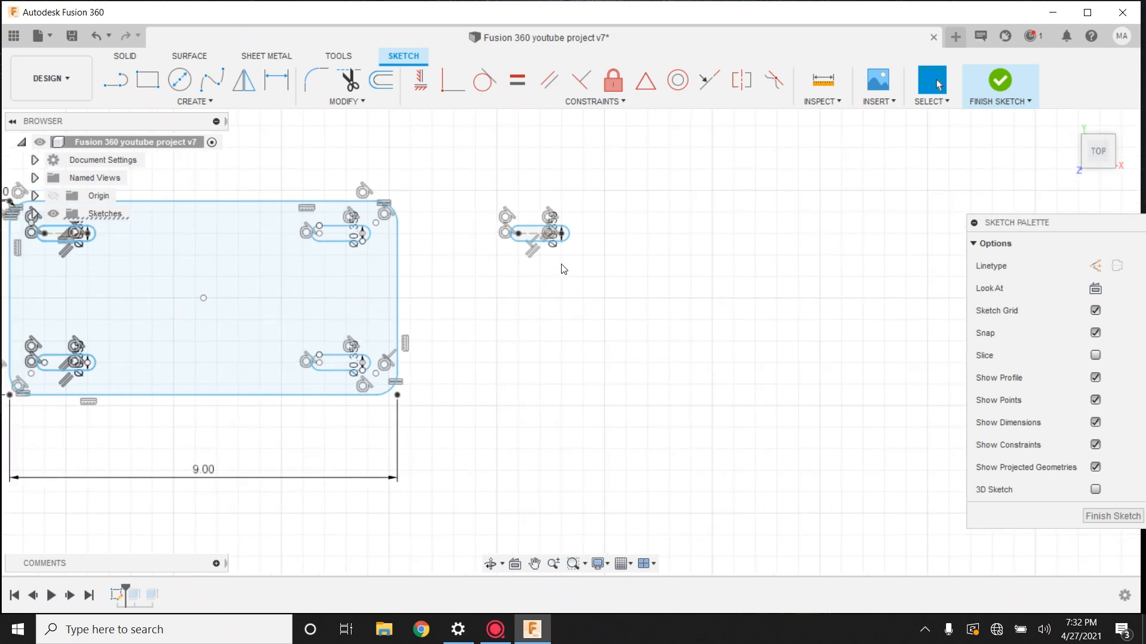
- Copy the outline of the standalone slot beside the 9 in plate 6.38 in along X, using Move/Copy with Create Copy enabled
scroll(561, 260, up, 3)
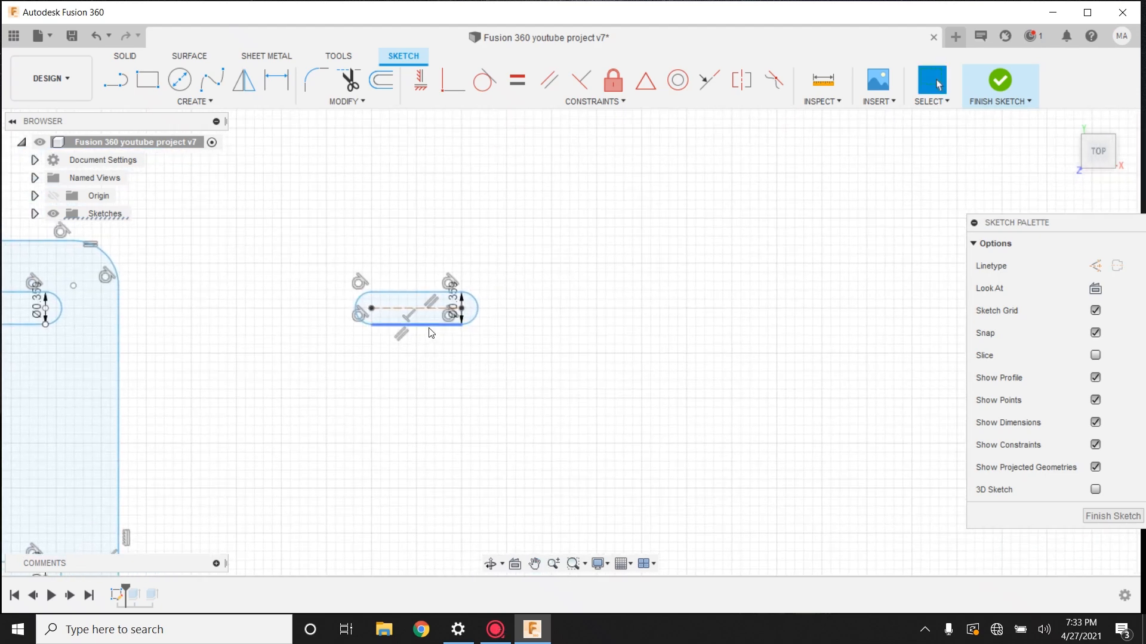
click(429, 328)
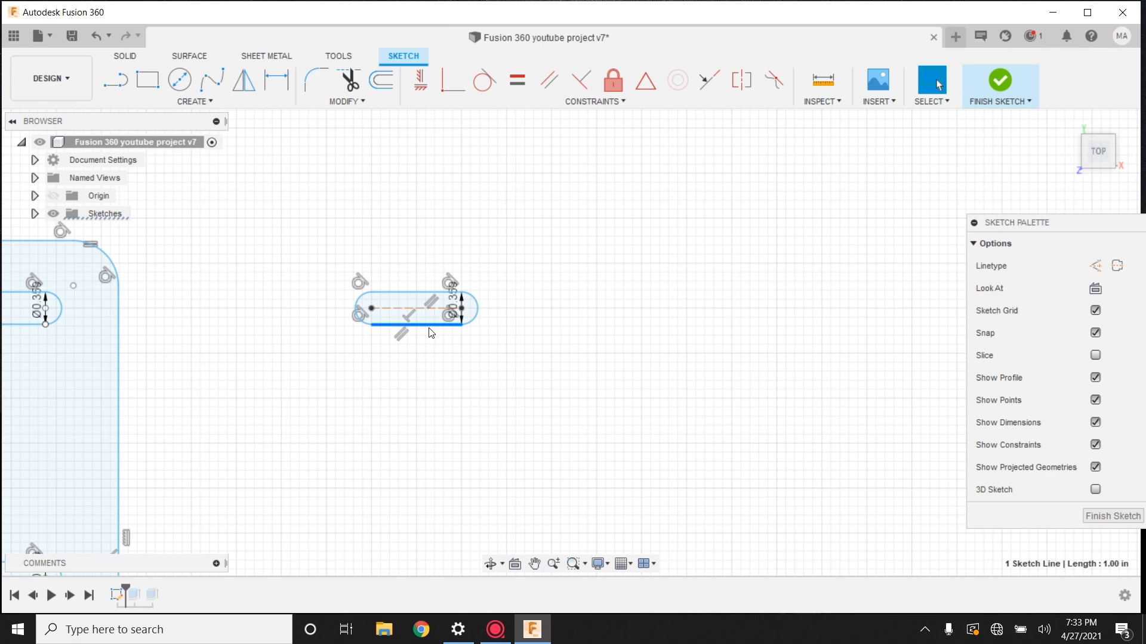
right_click(431, 332)
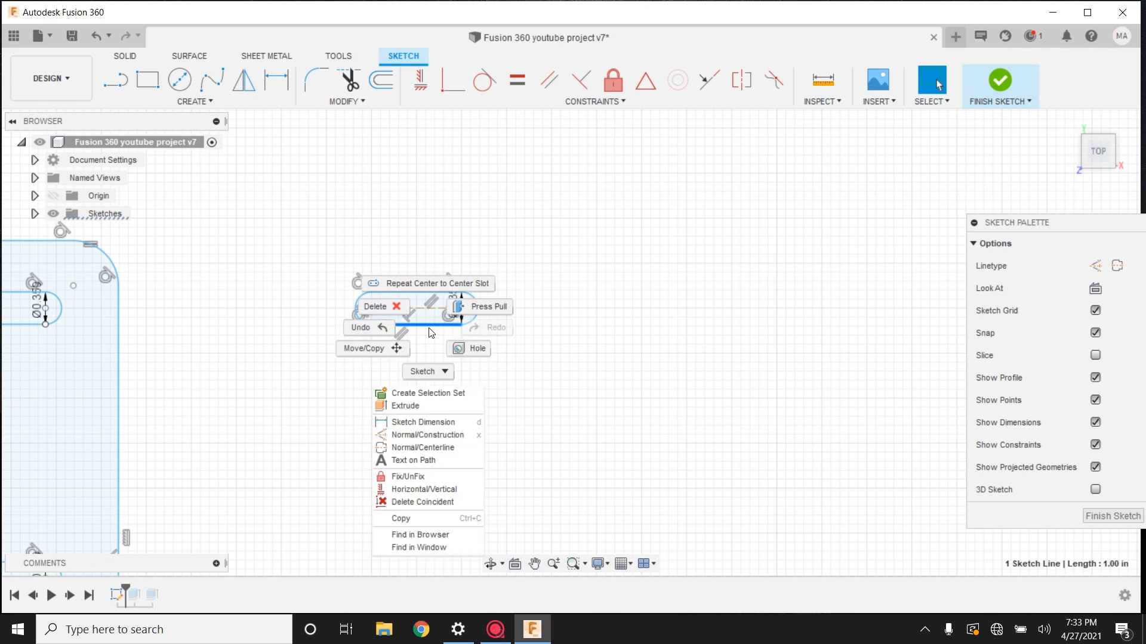
click(407, 352)
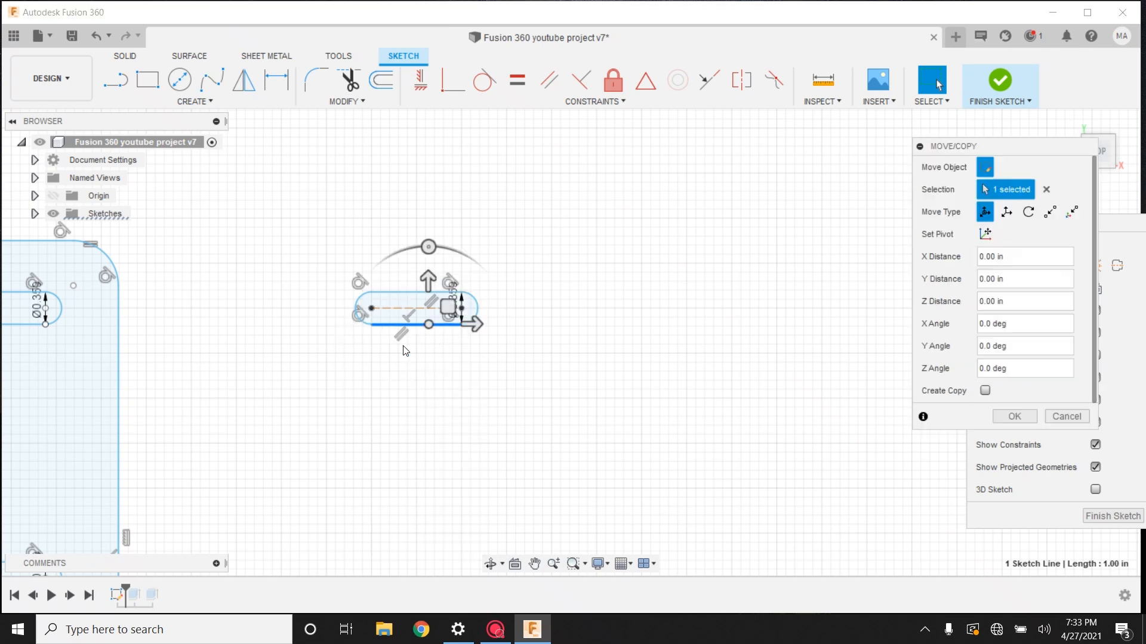
click(413, 291)
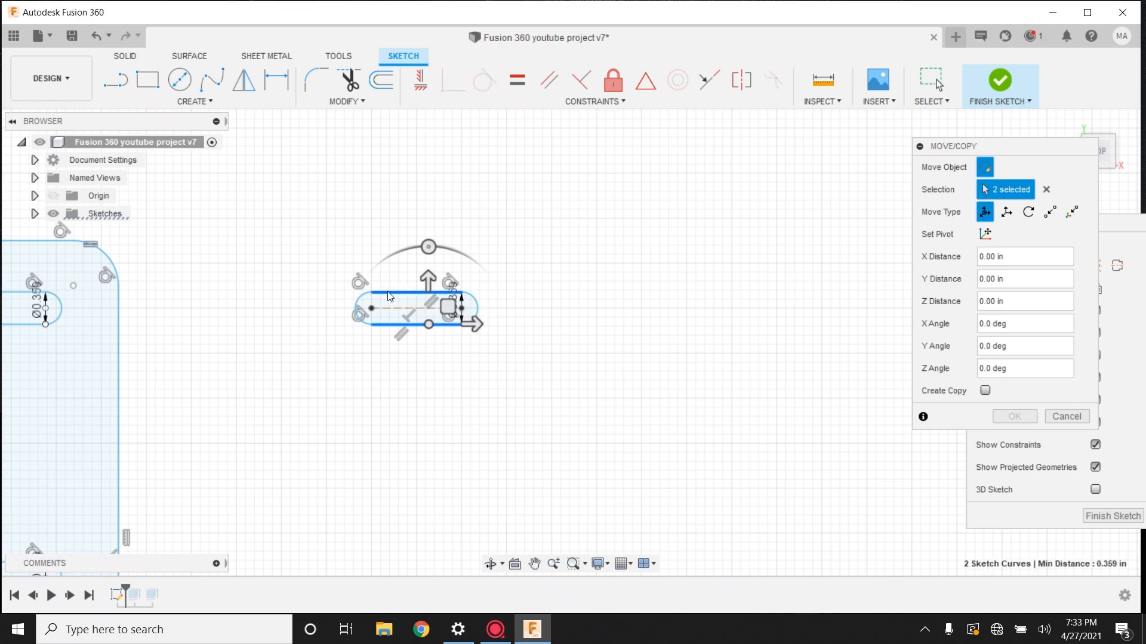
click(358, 308)
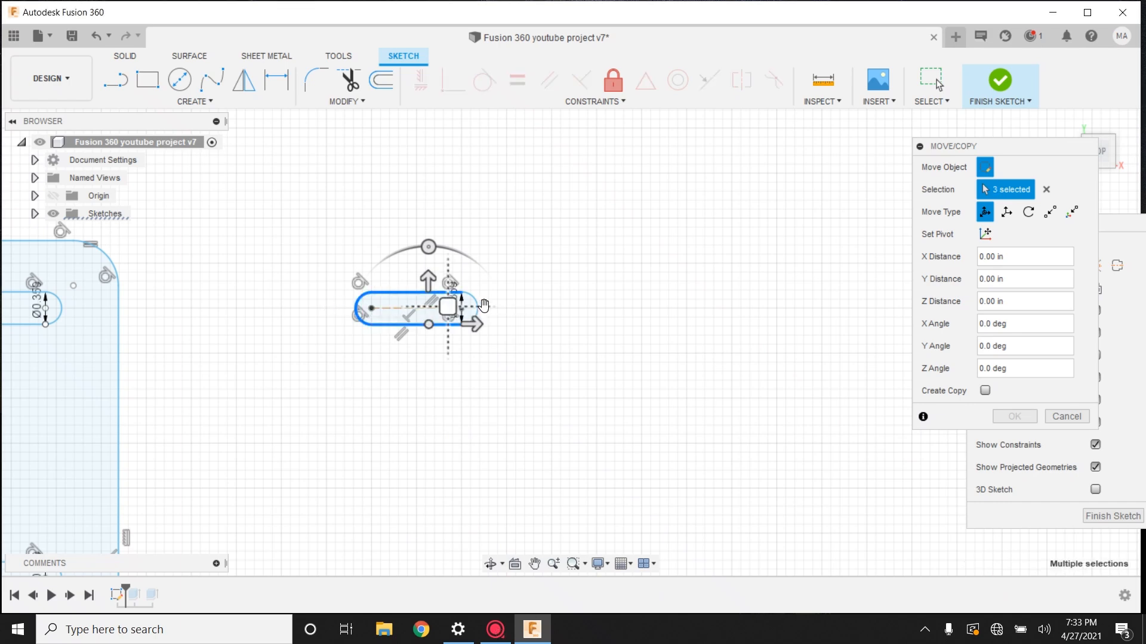
click(477, 311)
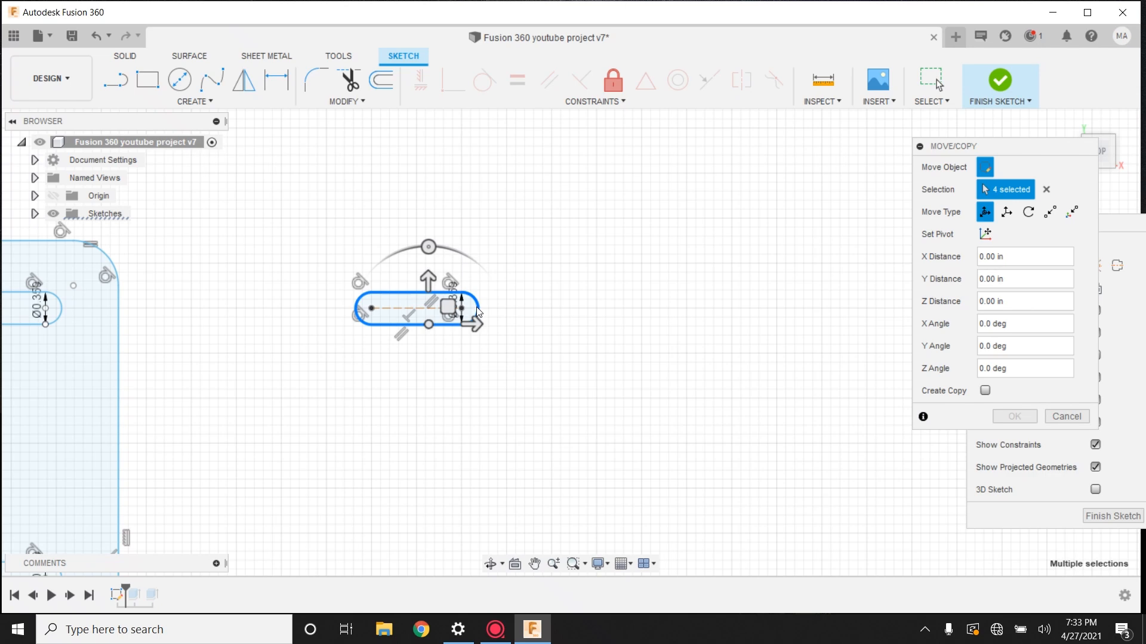
click(984, 390)
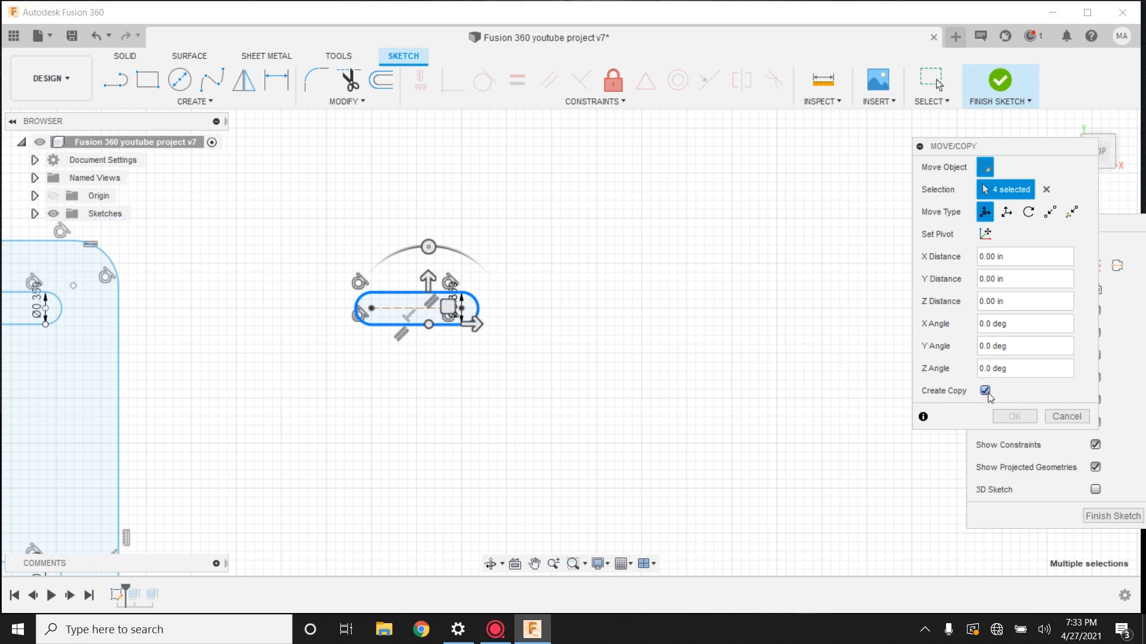
click(476, 326)
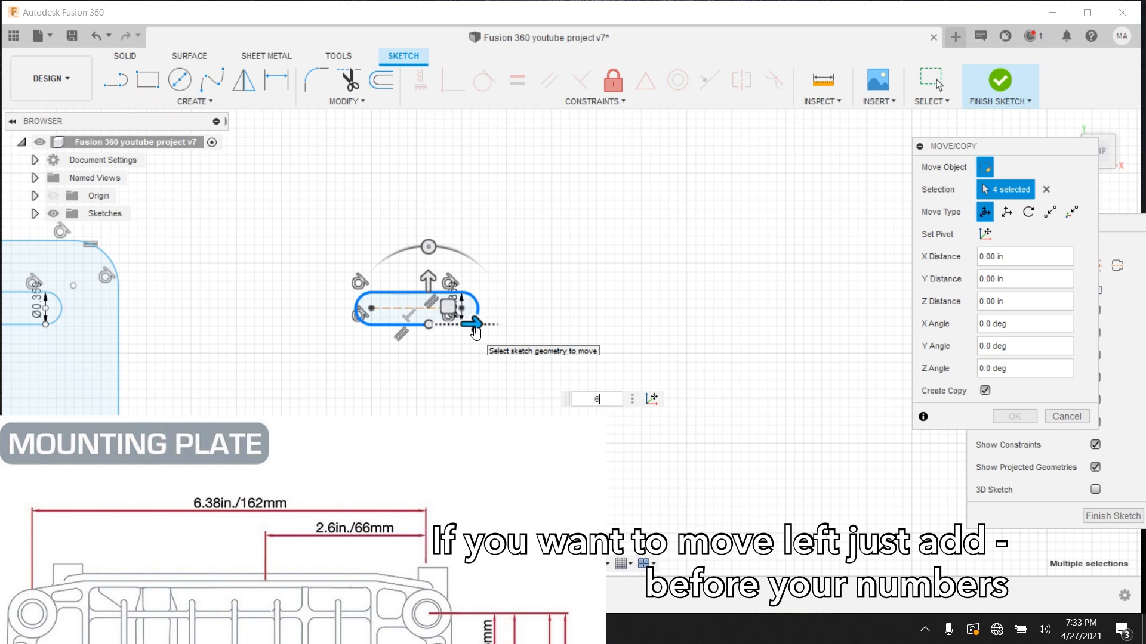
text(6.38)
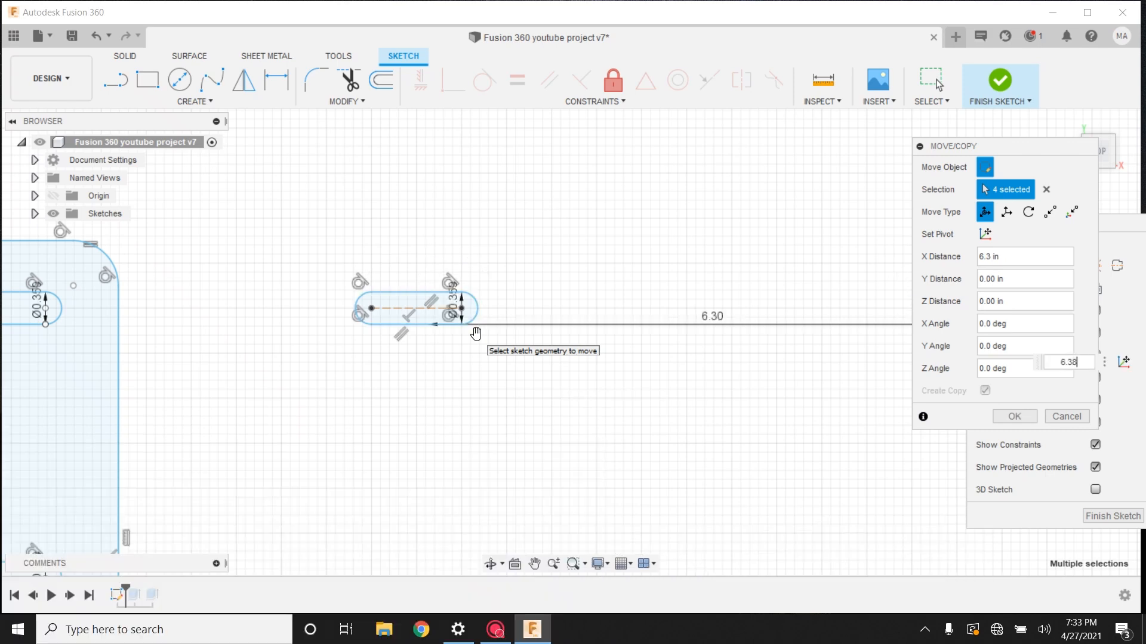
key(Return)
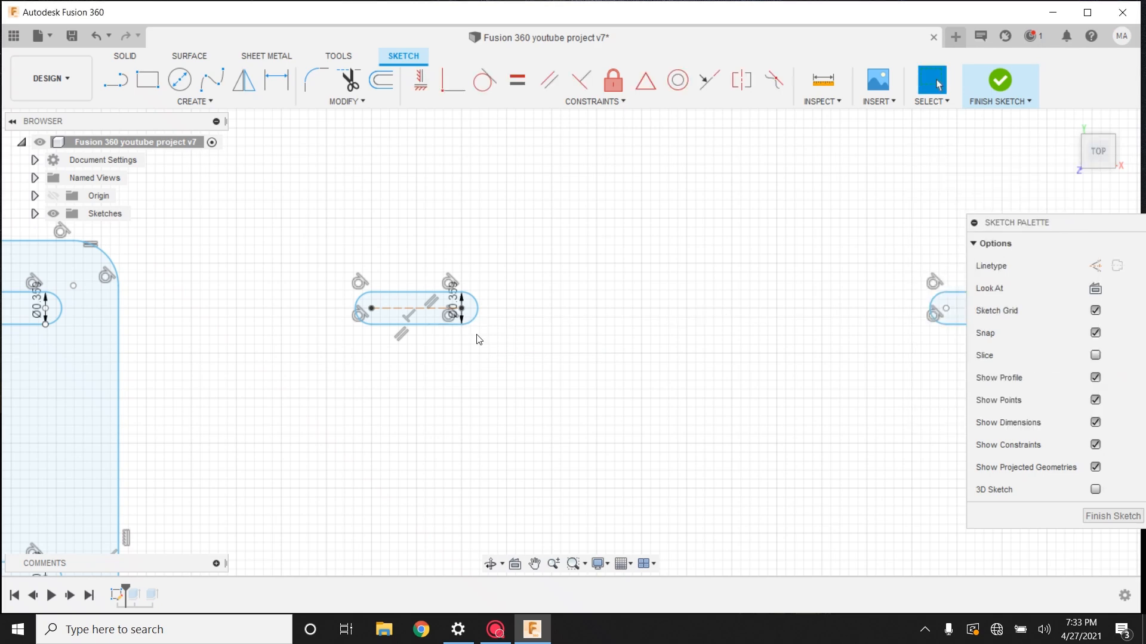
- Select both standalone slots and copy them together 3 in upward along Y to form a four-slot layout
scroll(578, 374, down, 2)
mouse_move(578, 373)
middle_down()
mouse_move(524, 369)
mouse_move(374, 290)
middle_up()
key(Escape)
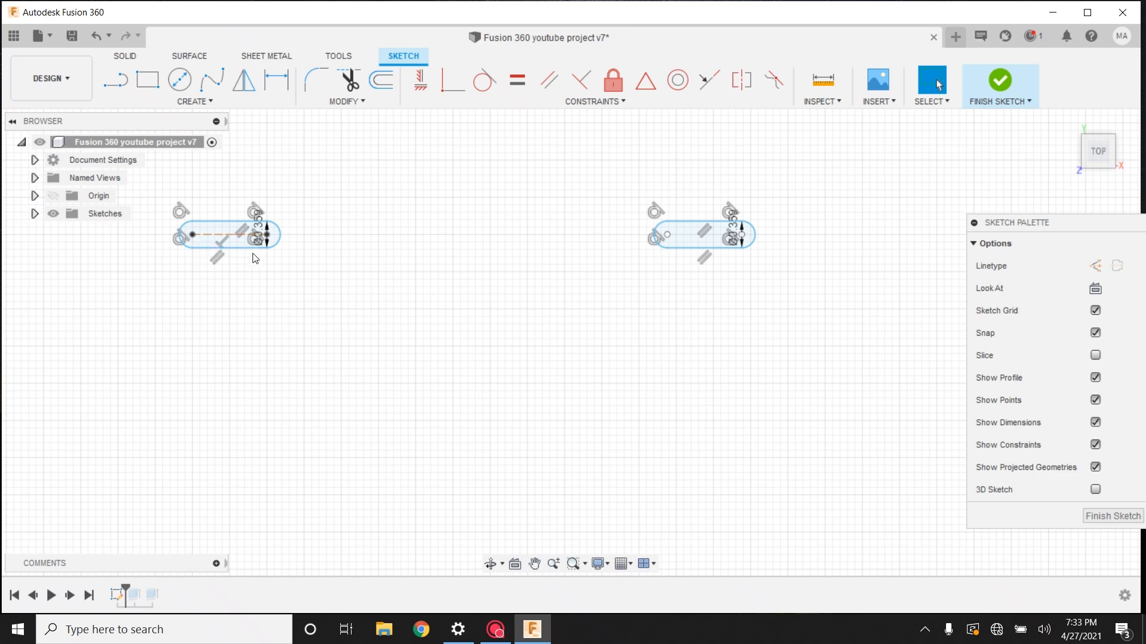
scroll(292, 342, down, 1)
middle_drag(292, 343, 293, 495)
key(Escape)
scroll(280, 469, up, 2)
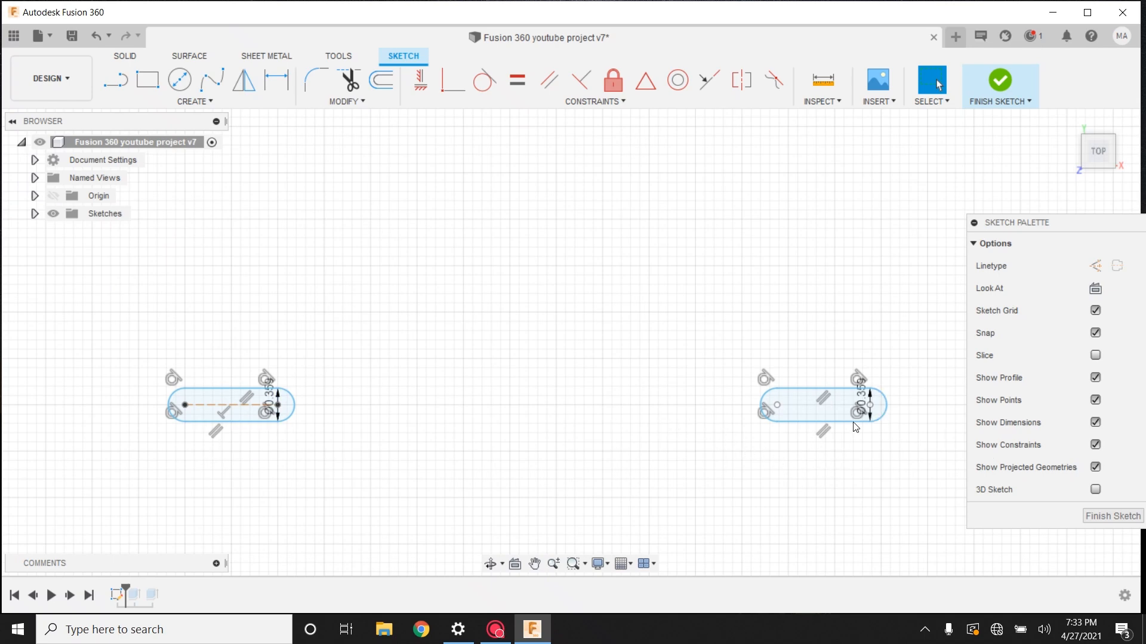
mouse_move(906, 339)
mouse_down()
mouse_move(906, 425)
mouse_move(737, 491)
mouse_move(119, 493)
mouse_up()
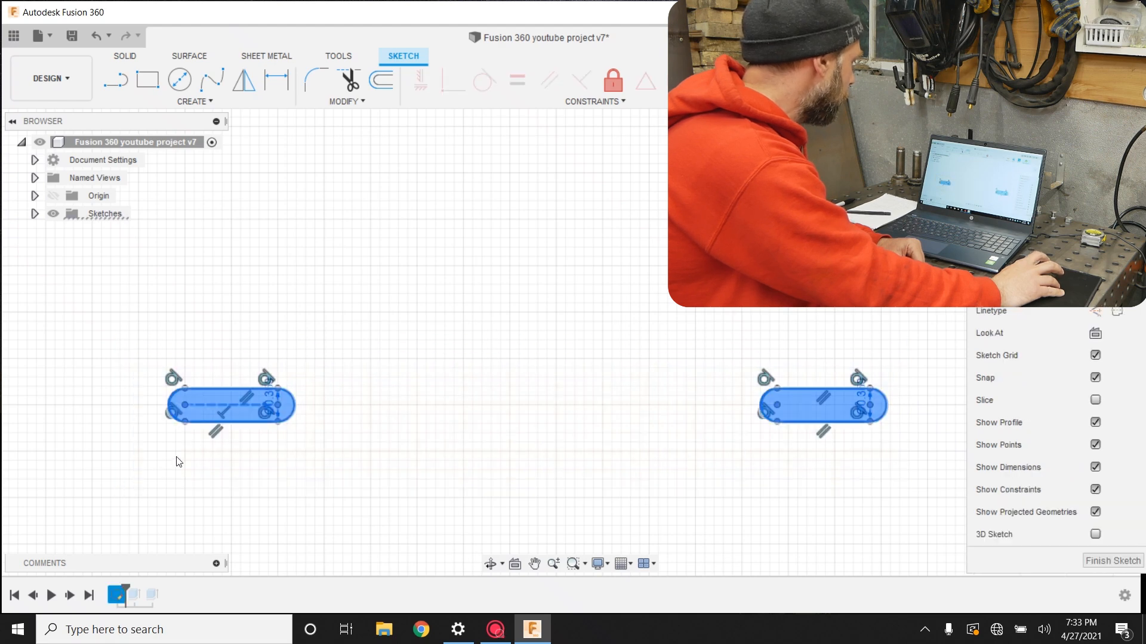
right_click(234, 413)
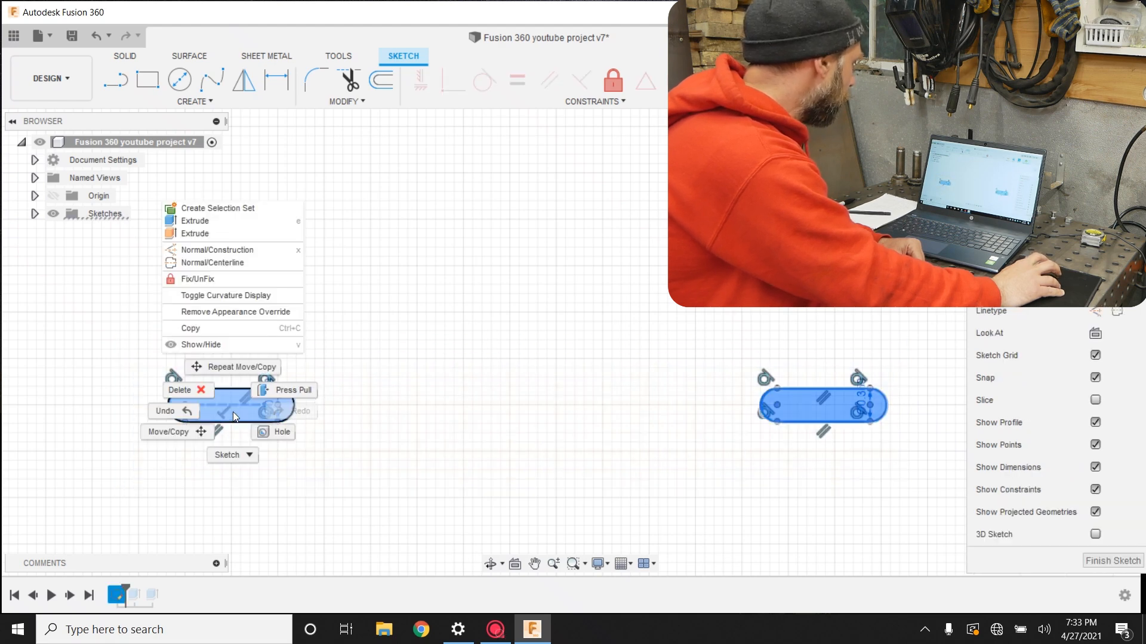
click(206, 432)
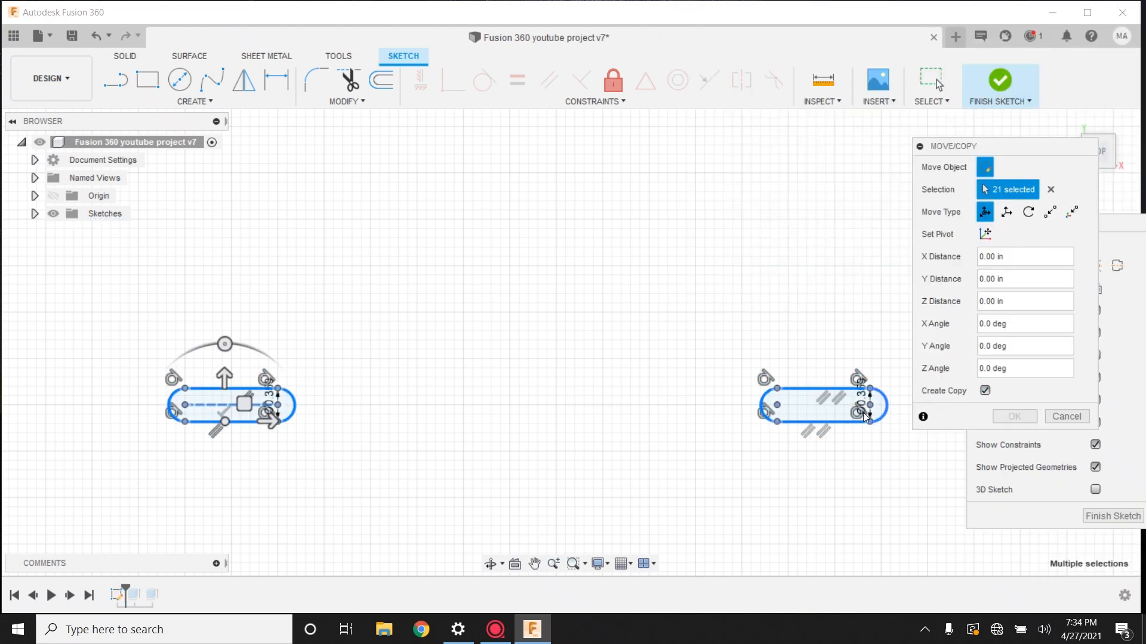
click(224, 377)
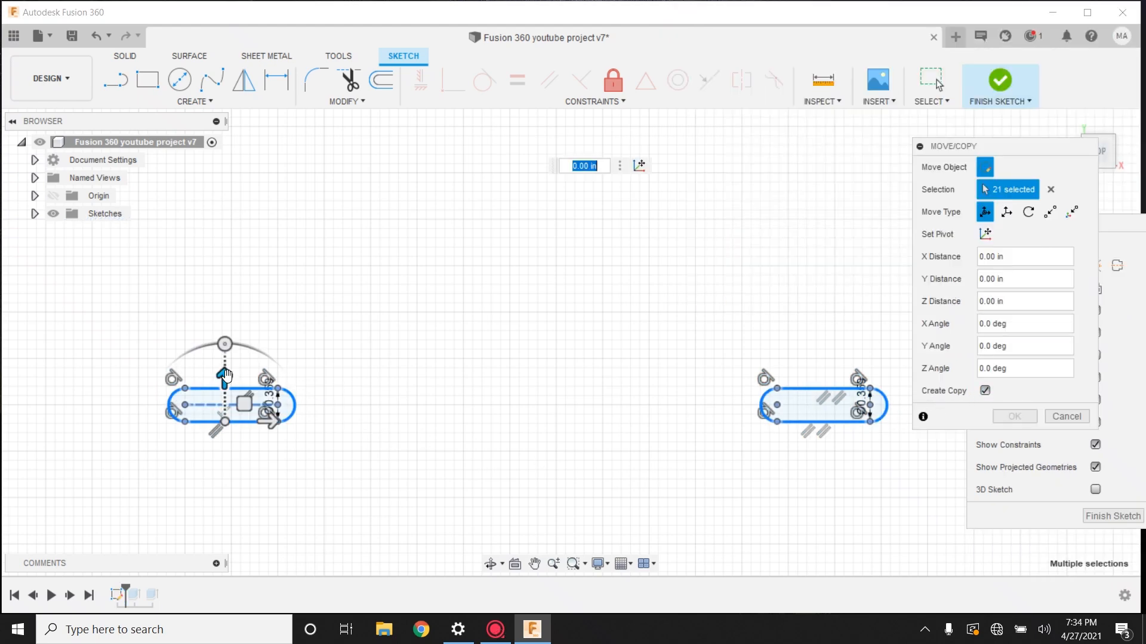
text(3)
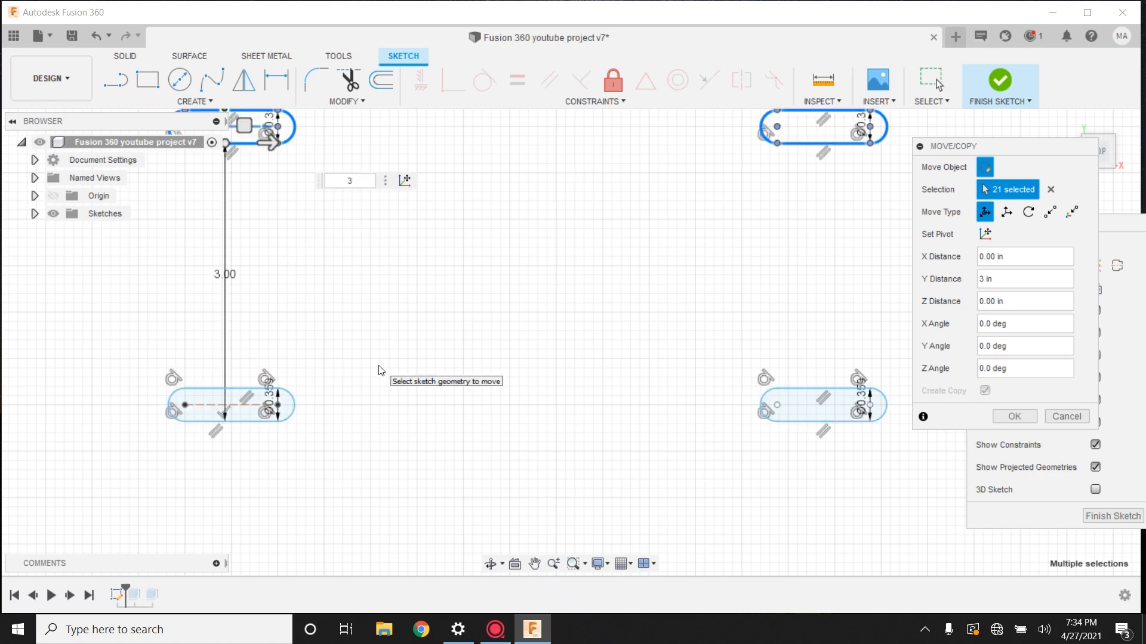
key(Return)
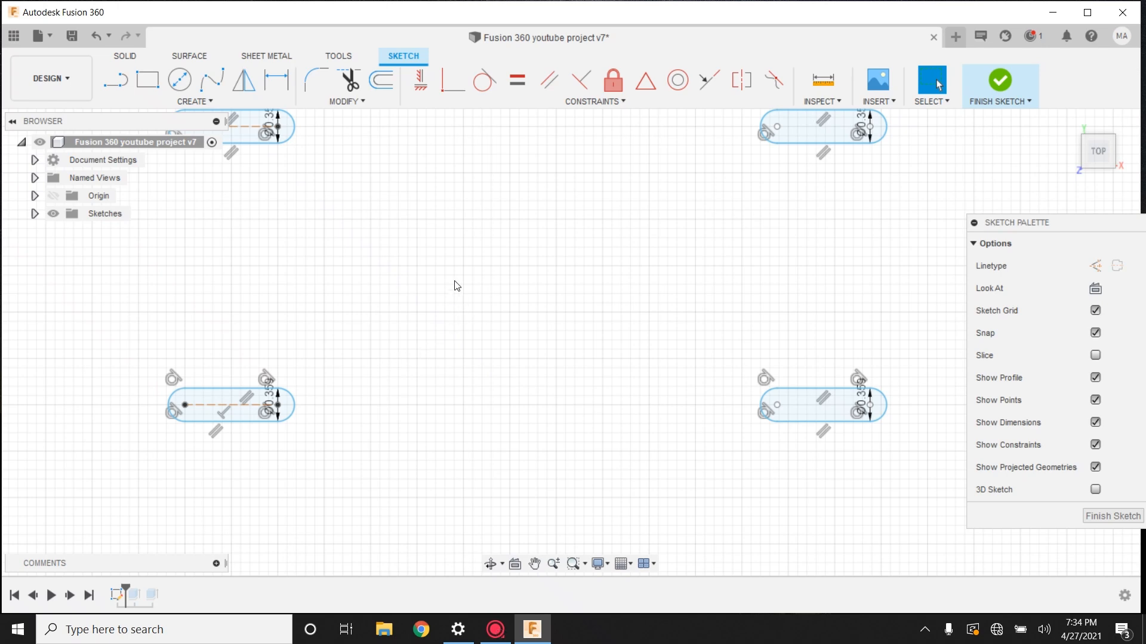
- Draw a diagonal construction line from the lower-left slot's left center point to the upper-right slot's right center point
scroll(506, 306, down, 2)
mouse_move(506, 302)
middle_down()
mouse_move(567, 397)
mouse_move(577, 357)
middle_up()
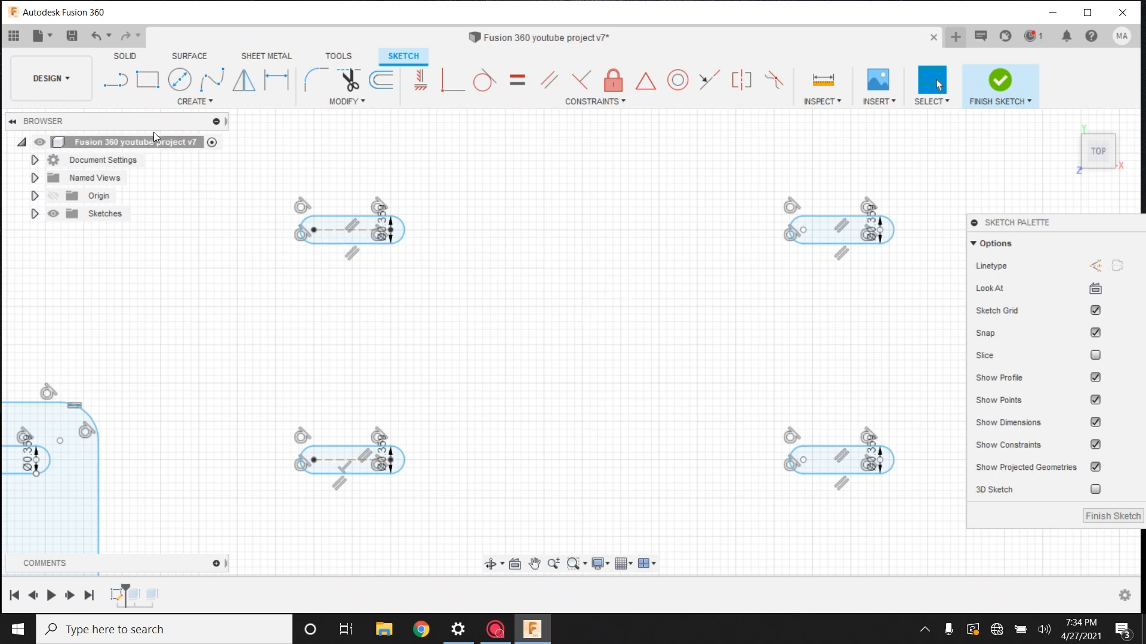
click(113, 91)
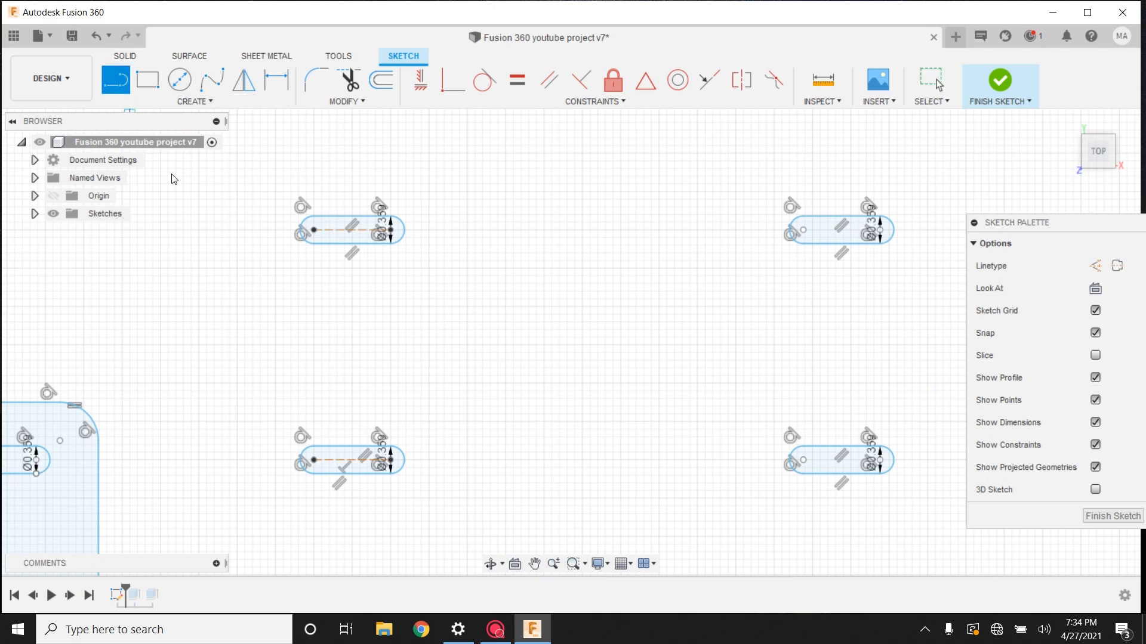
key(x)
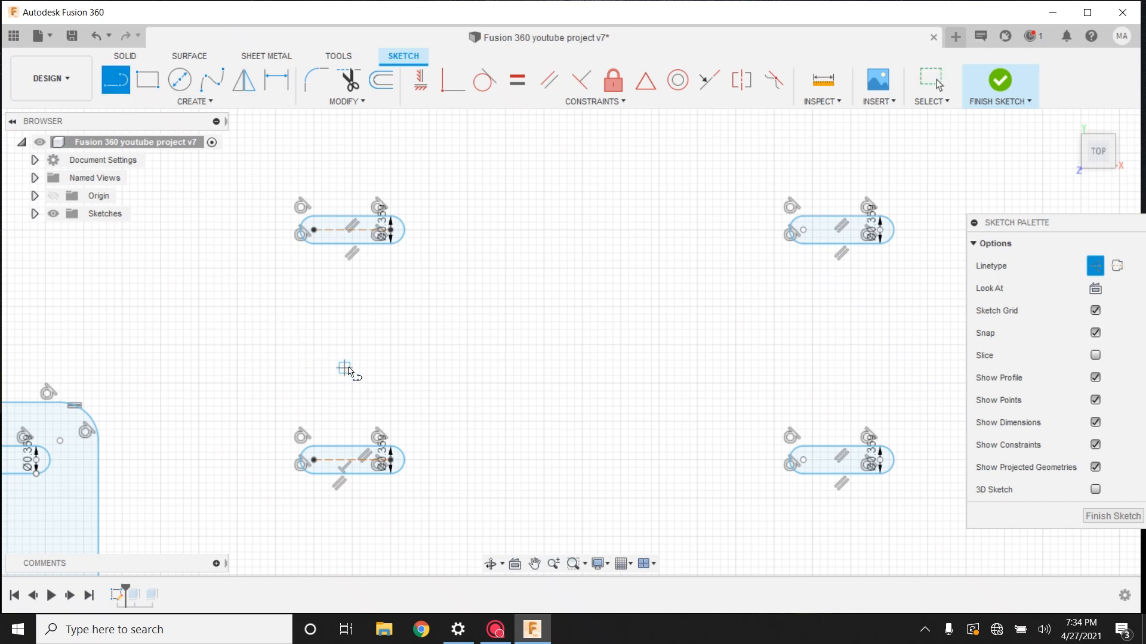
click(314, 460)
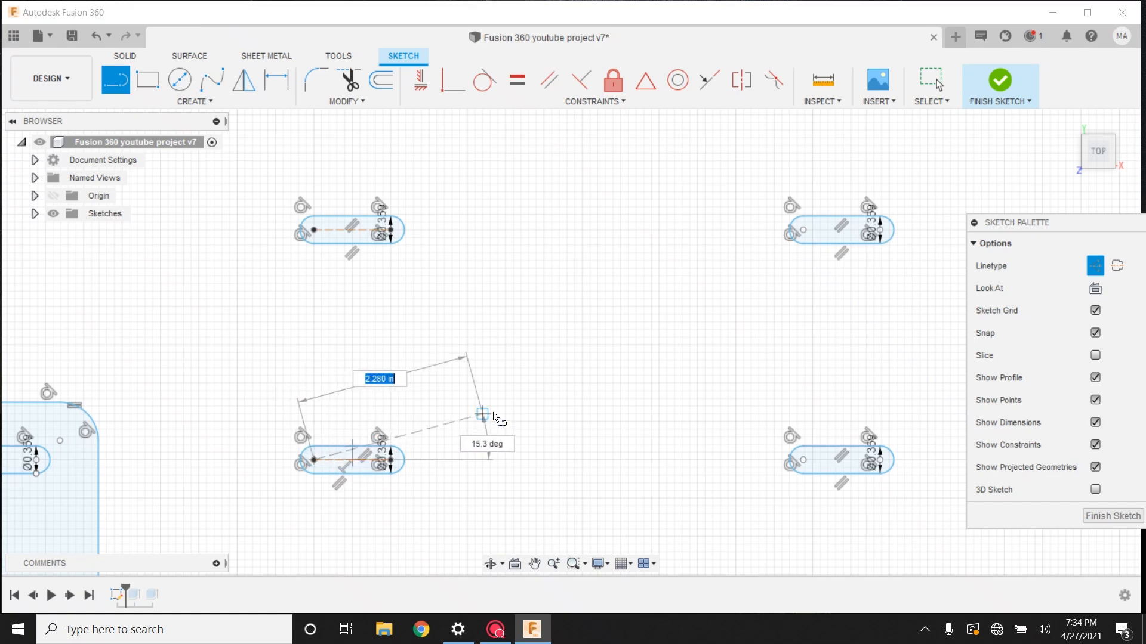
click(880, 232)
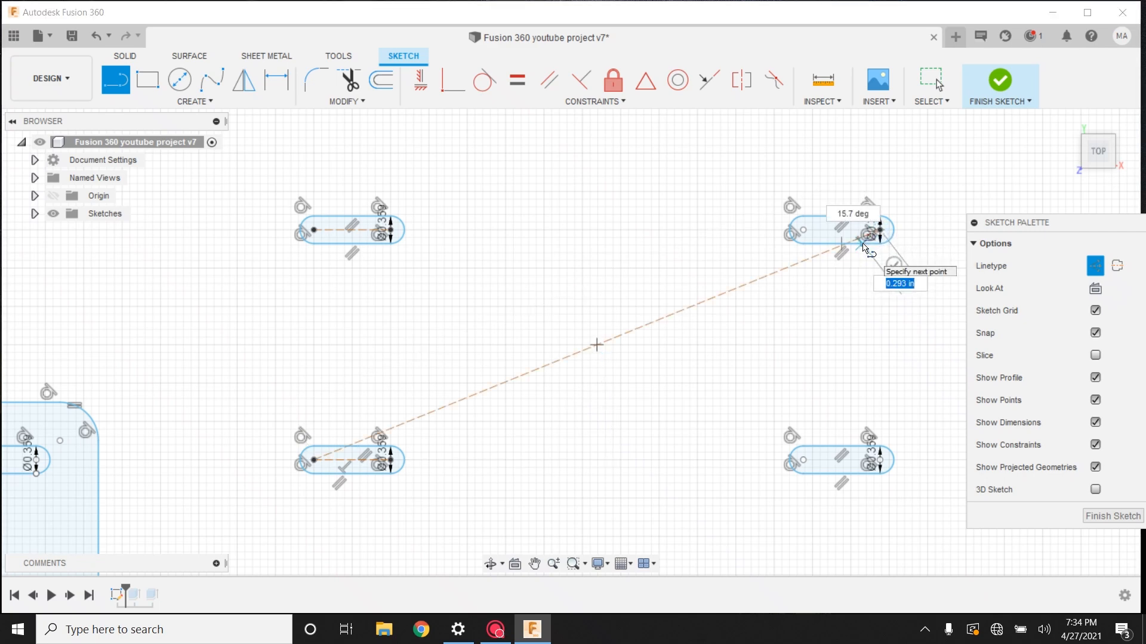
key(Escape)
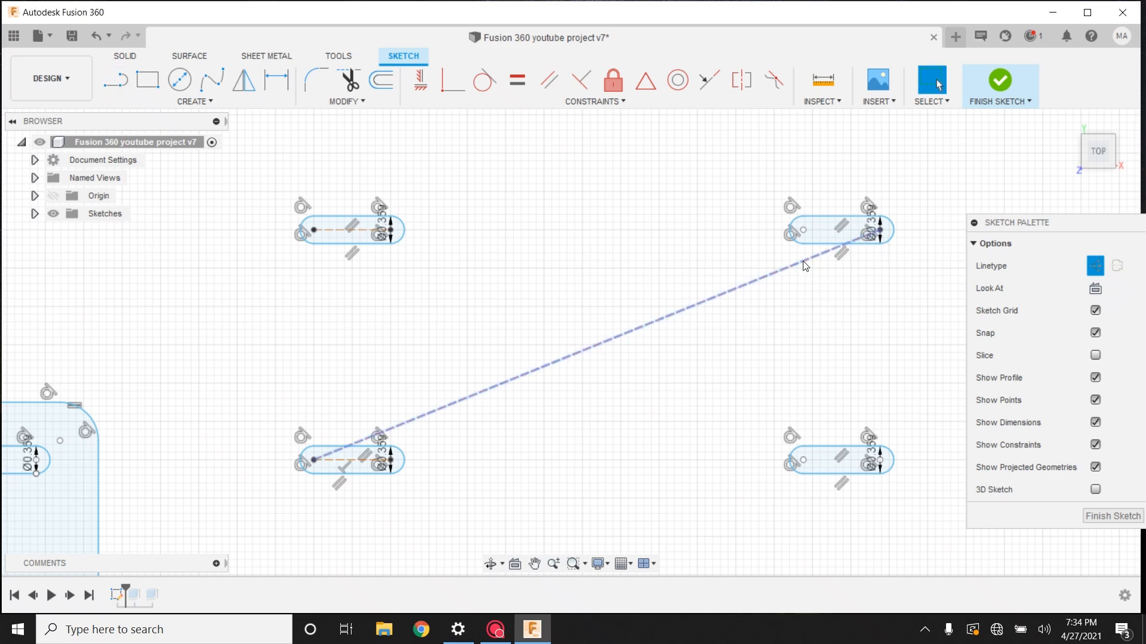
- Draw a vertical construction line about 0.5 in long upward from the midpoint of the diagonal
scroll(757, 375, down, 1)
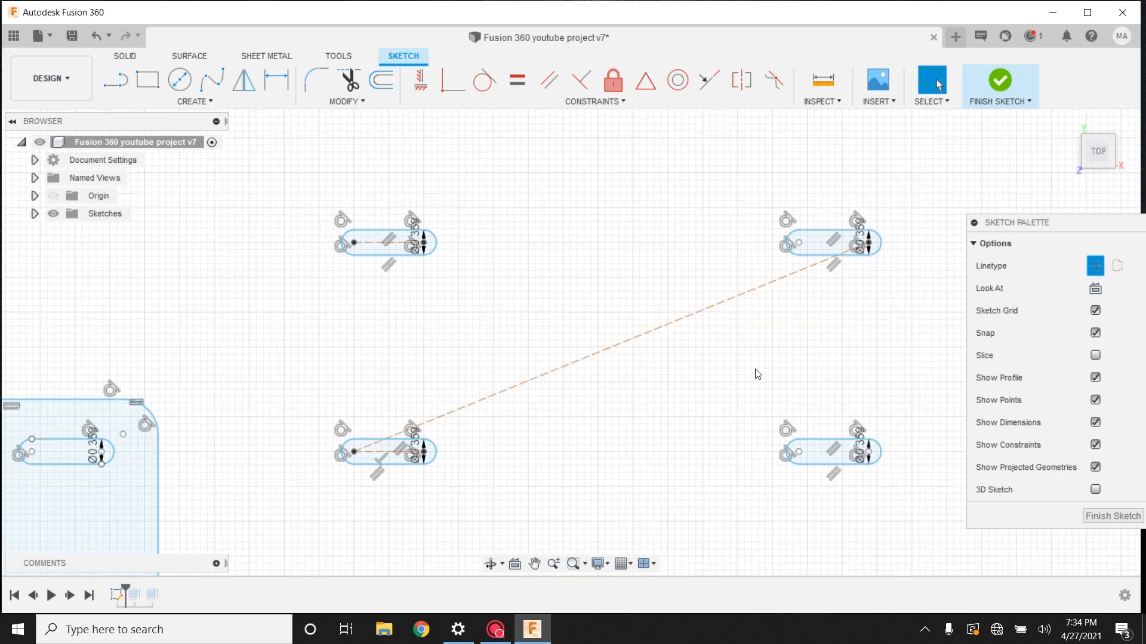
click(115, 80)
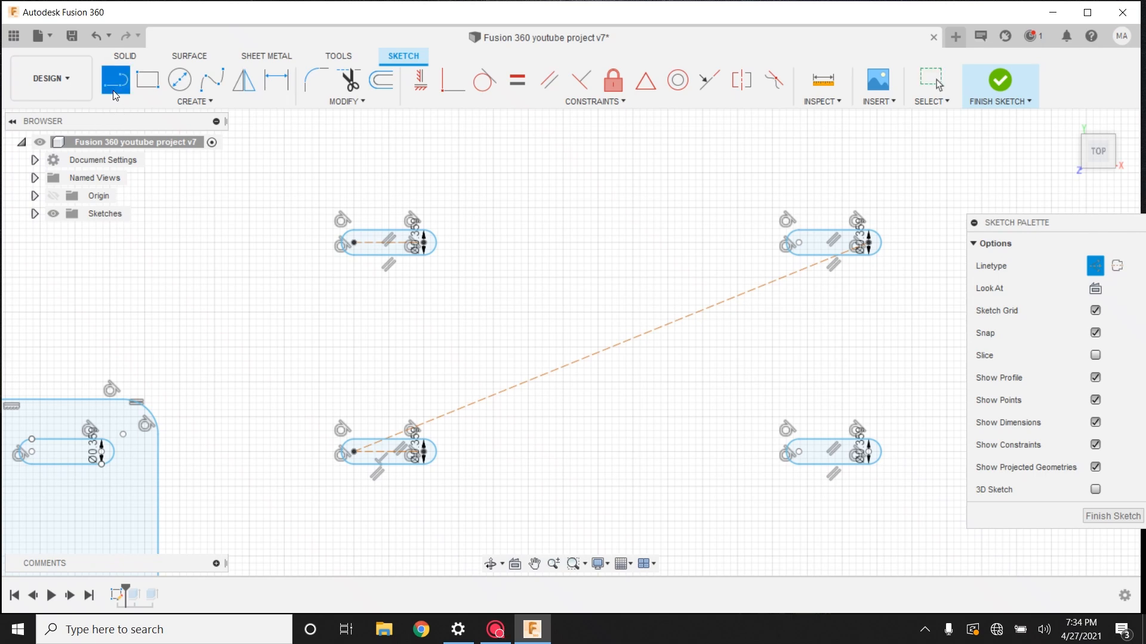
click(611, 349)
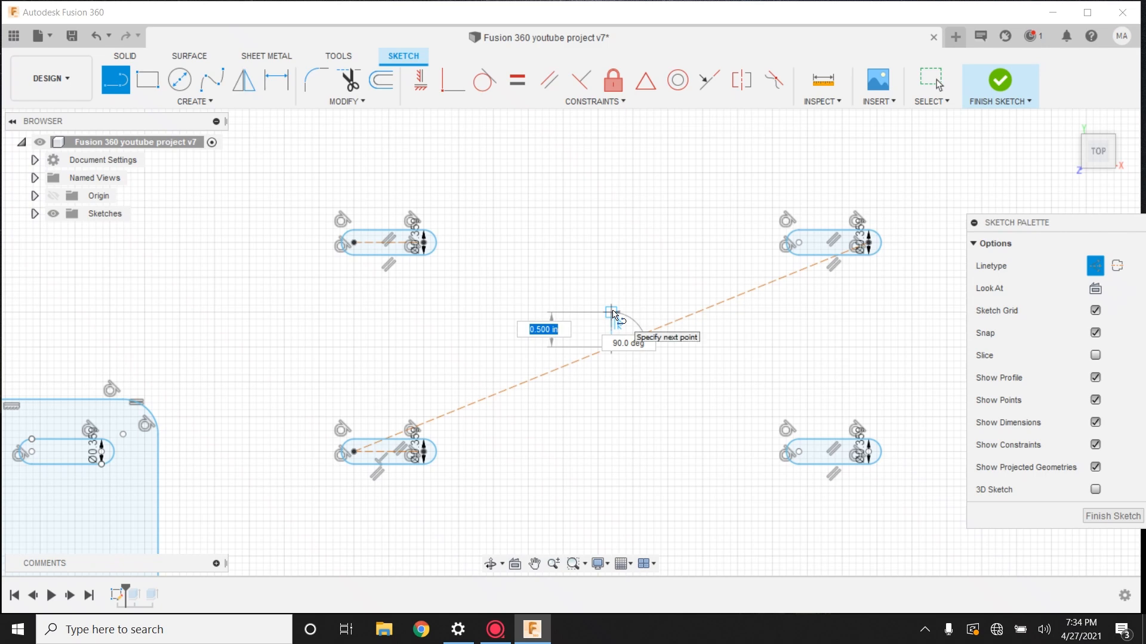
click(612, 312)
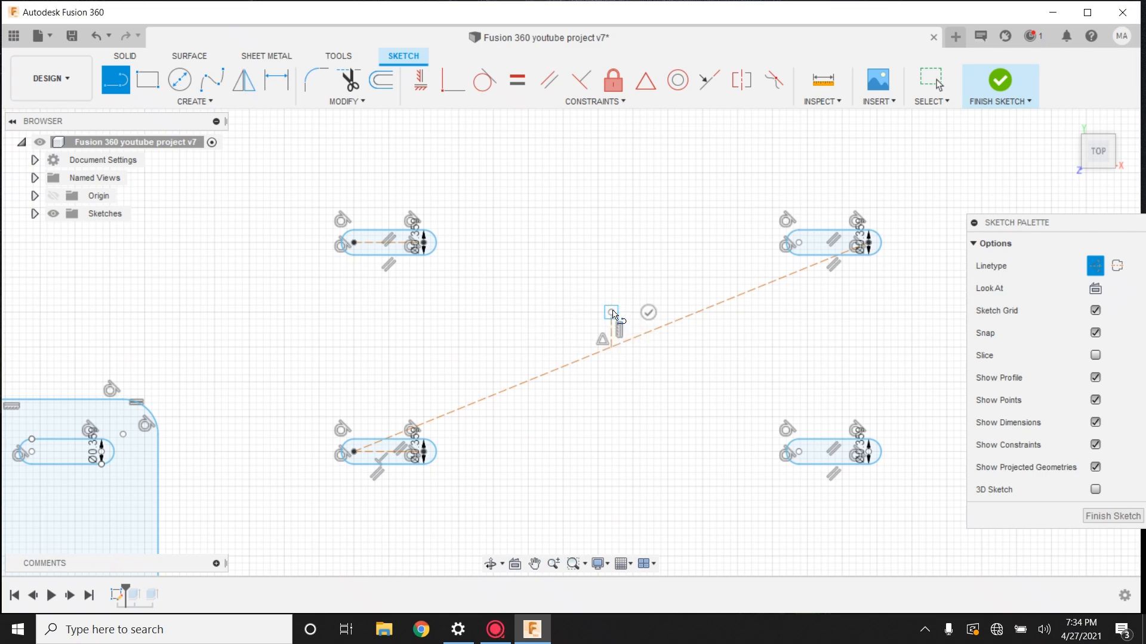
key(Escape)
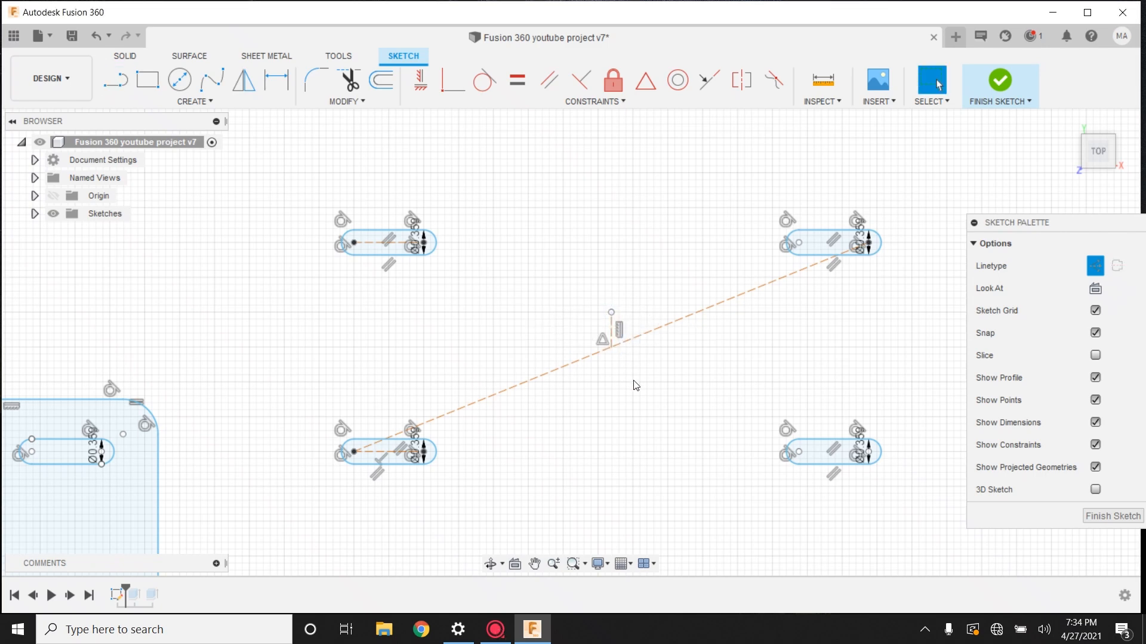
- Turn off the construction linetype and draw a 9 in by 4.5 in rectangle in the open area below the four-slot layout
scroll(627, 432, down, 3)
mouse_move(619, 434)
middle_down()
mouse_move(555, 289)
mouse_move(551, 172)
middle_up()
scroll(557, 223, down, 3)
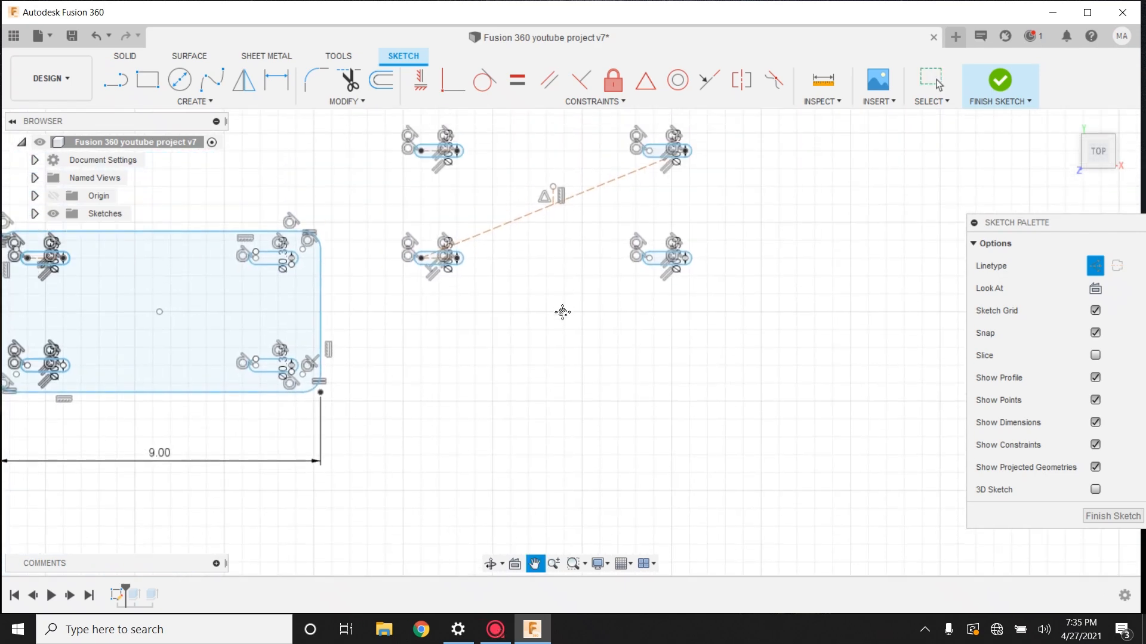
middle_drag(563, 310, 563, 326)
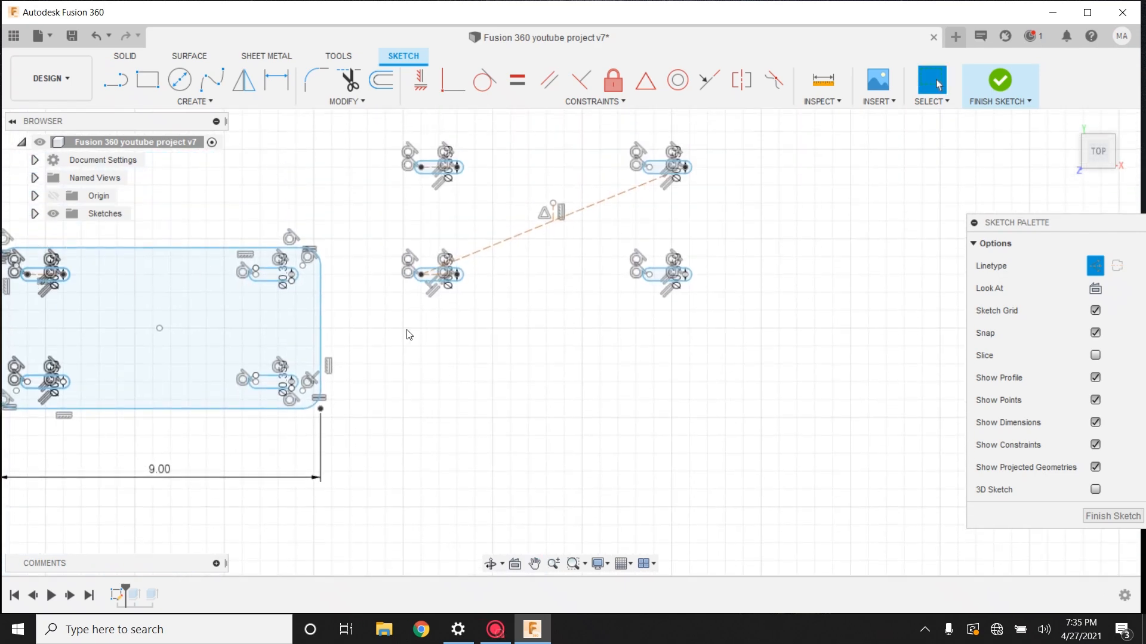
click(142, 85)
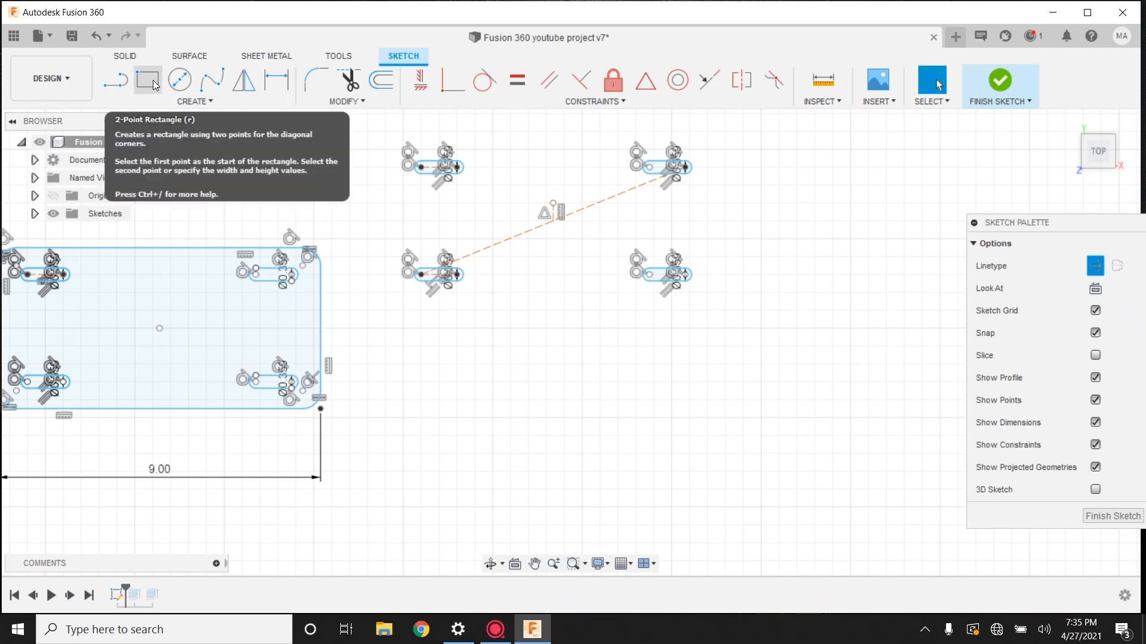
click(149, 91)
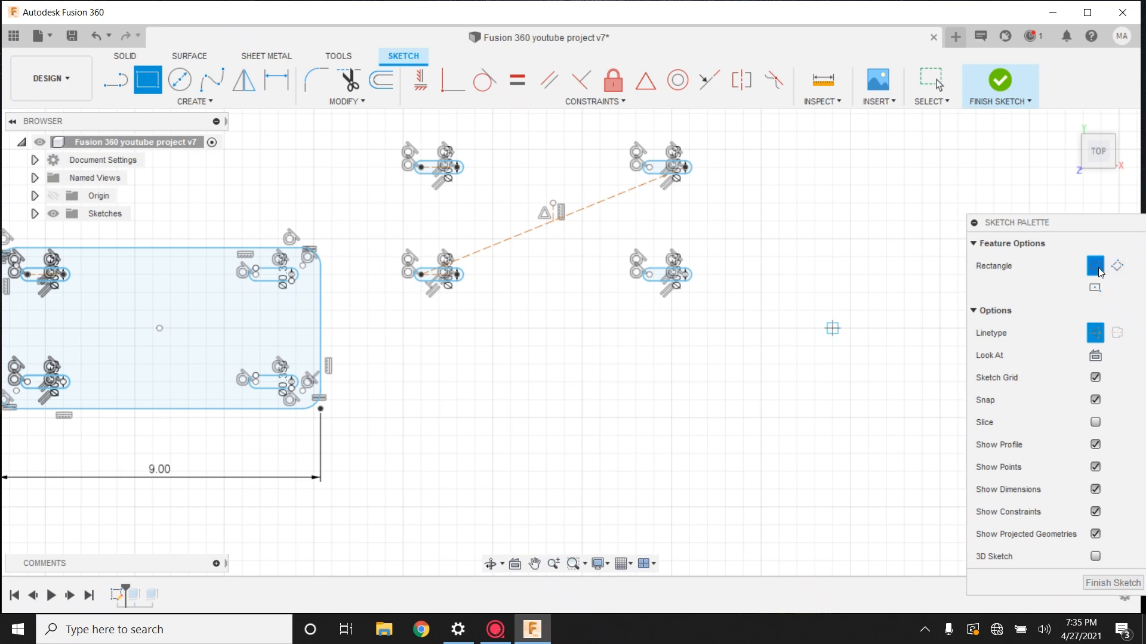
click(1095, 332)
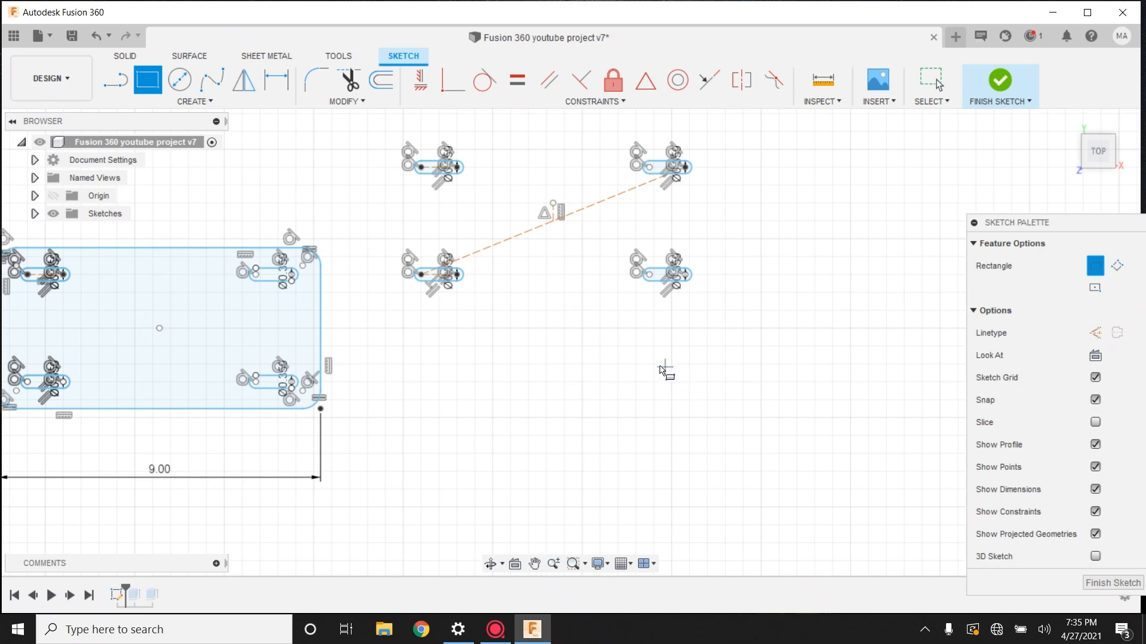
click(403, 328)
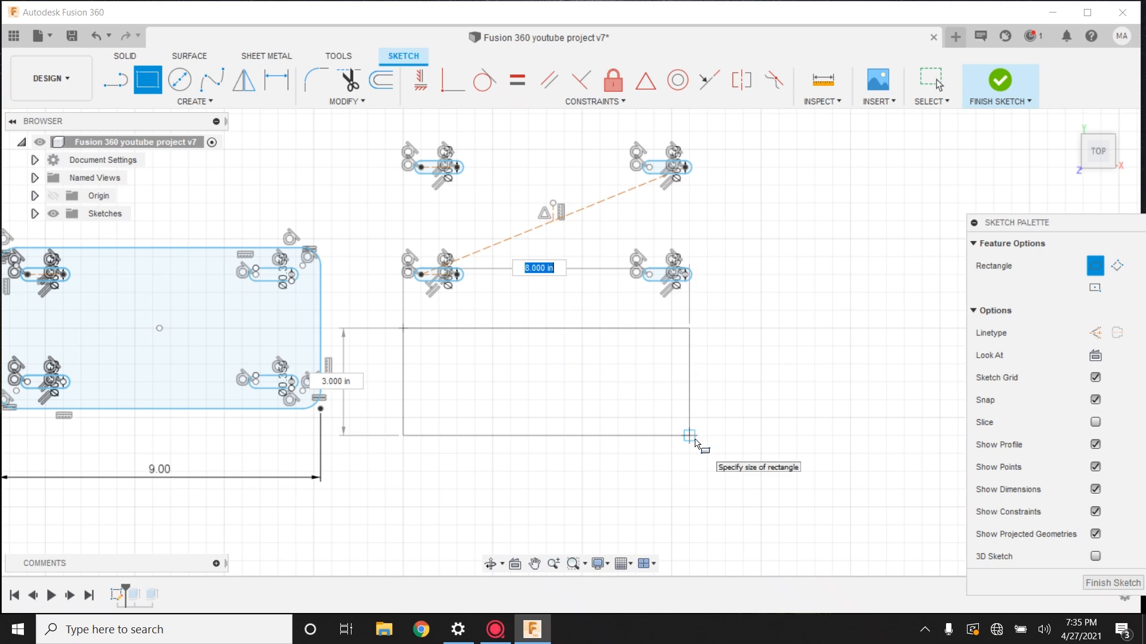
text(9)
key(Tab)
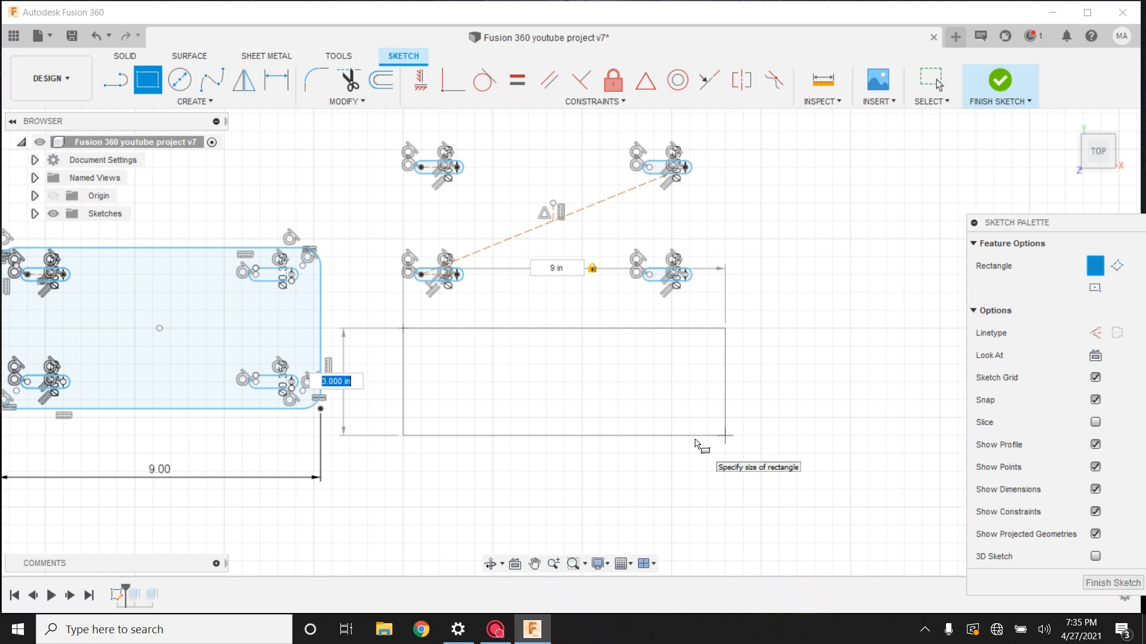
text(4)
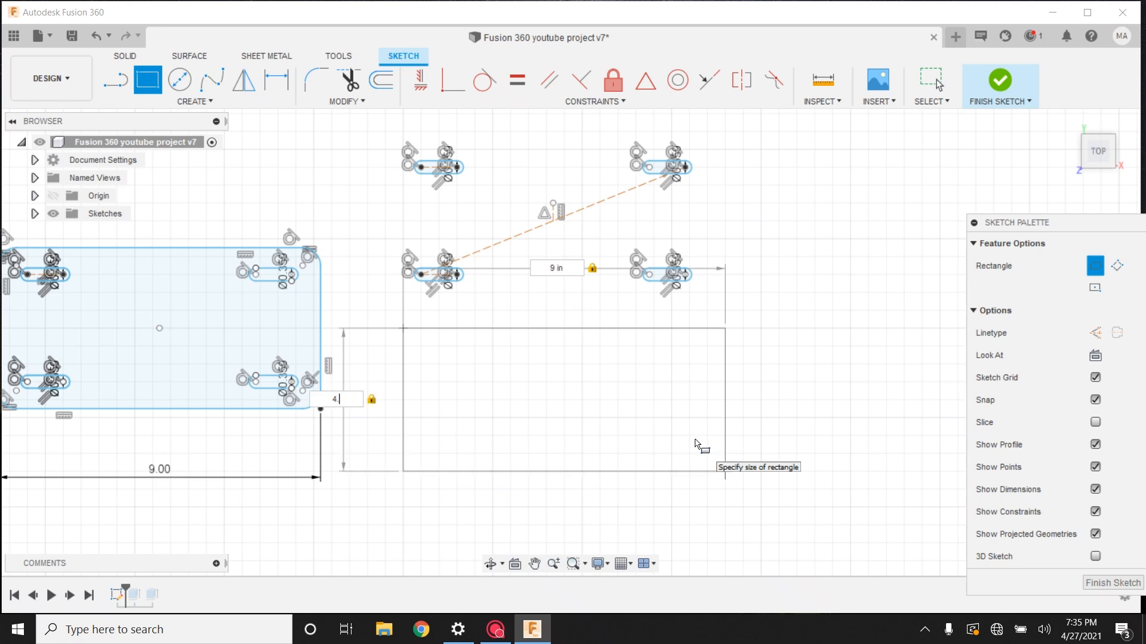
text(.5)
key(Return)
key(Escape)
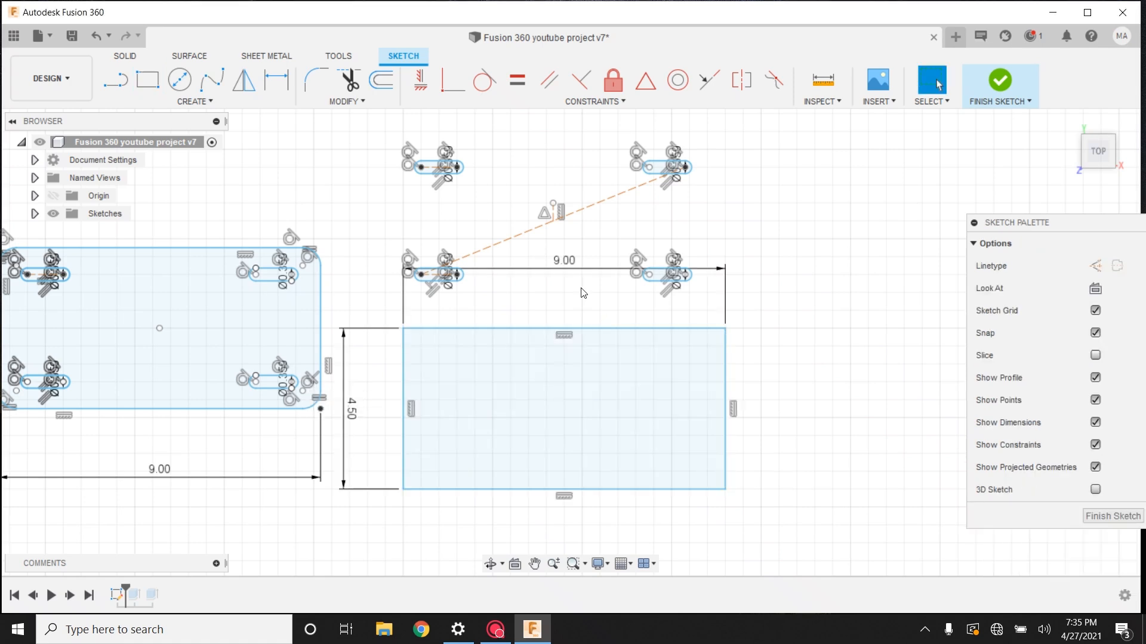
- Place a sketch point at the center of the new rectangle, aligned with the midpoints of its edges
scroll(575, 329, down, 2)
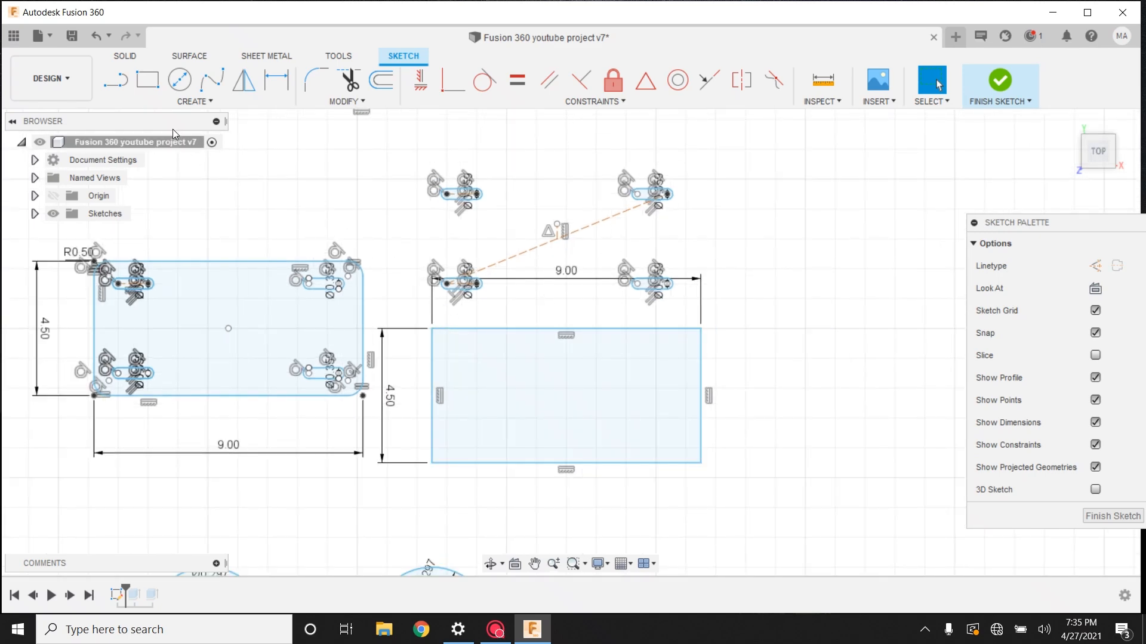
click(185, 102)
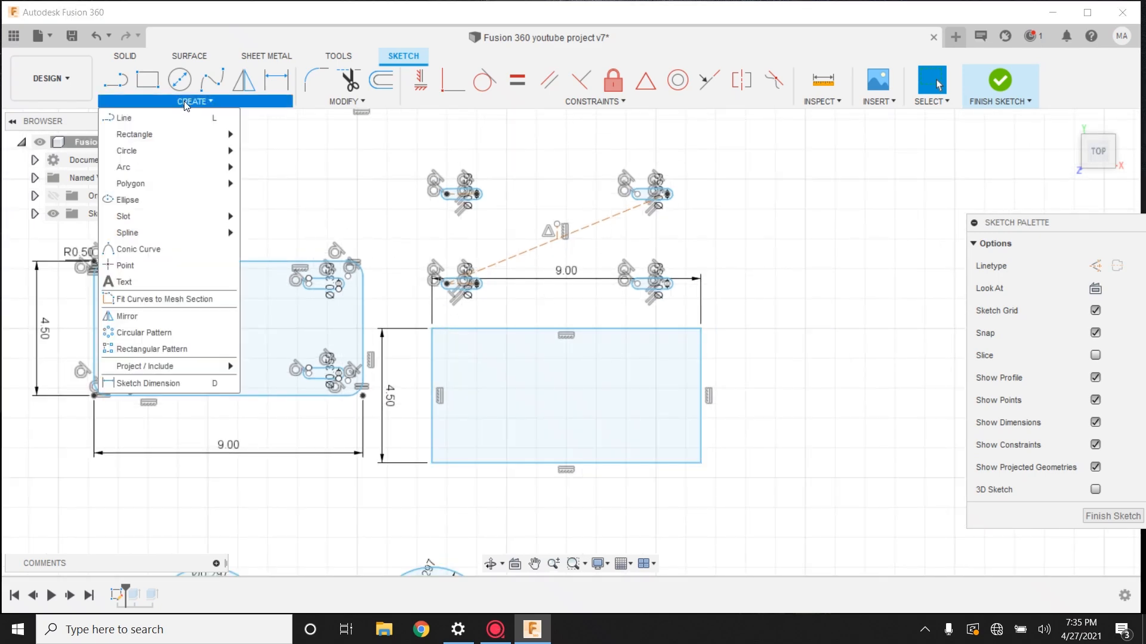
click(161, 272)
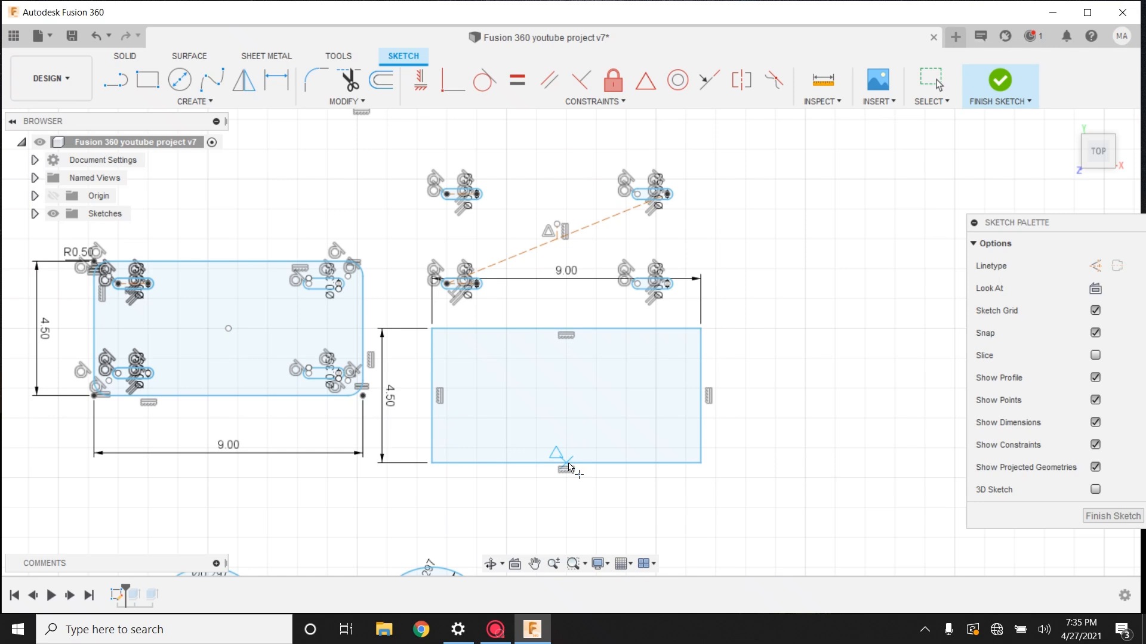
click(566, 396)
key(Escape)
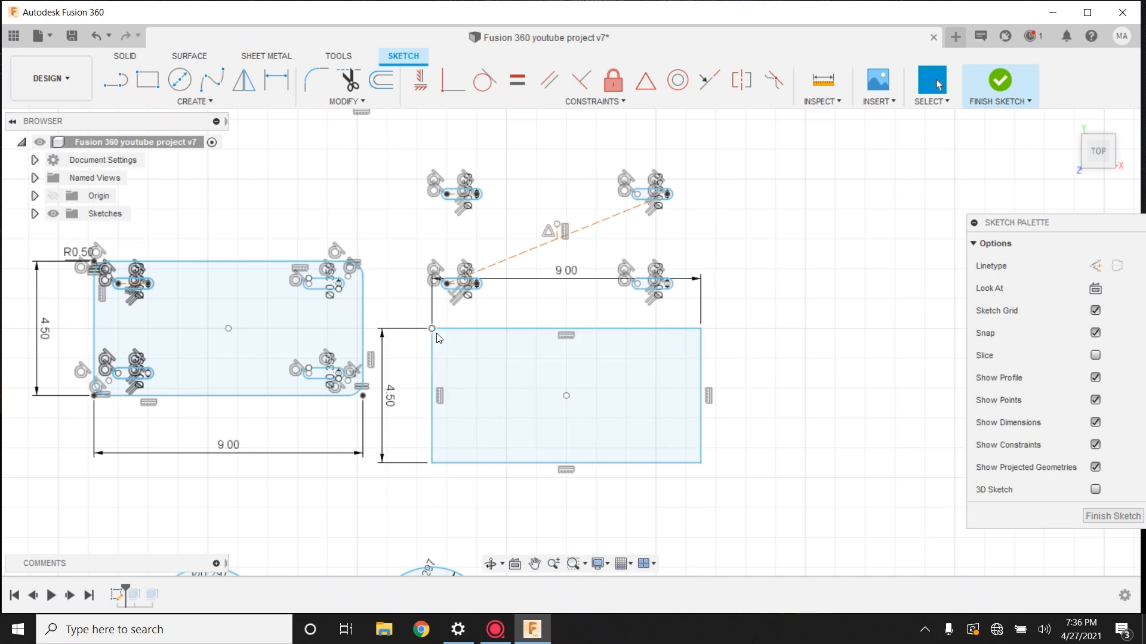
- Move the whole rectangle point to point, from its center point to the midpoint of the diagonal construction line between the slots
drag(738, 313, 406, 494)
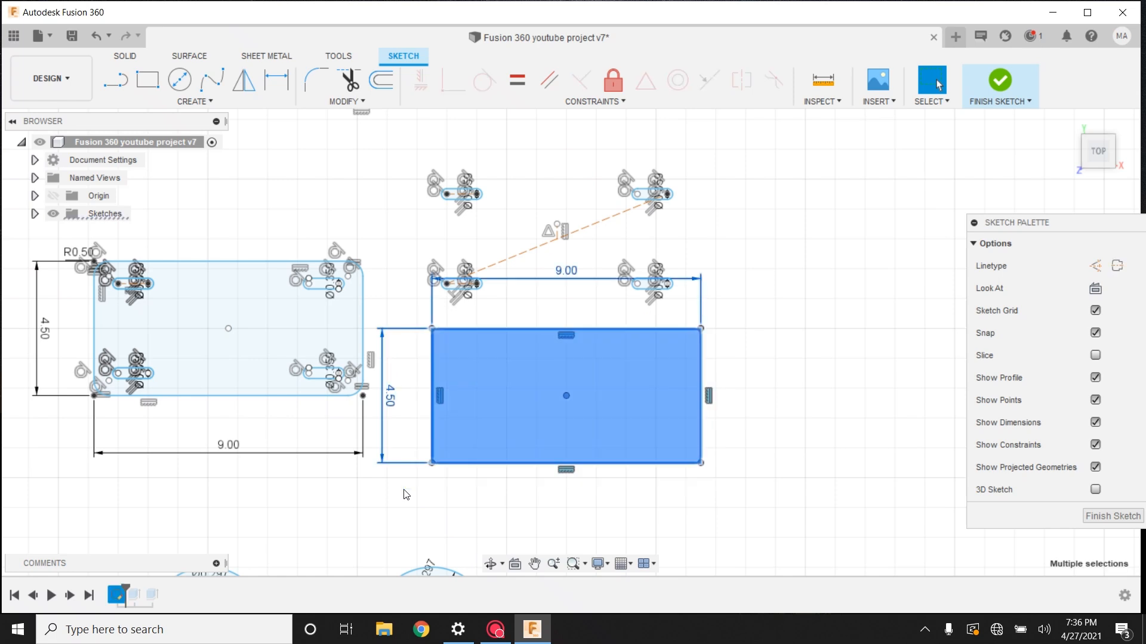
right_click(460, 427)
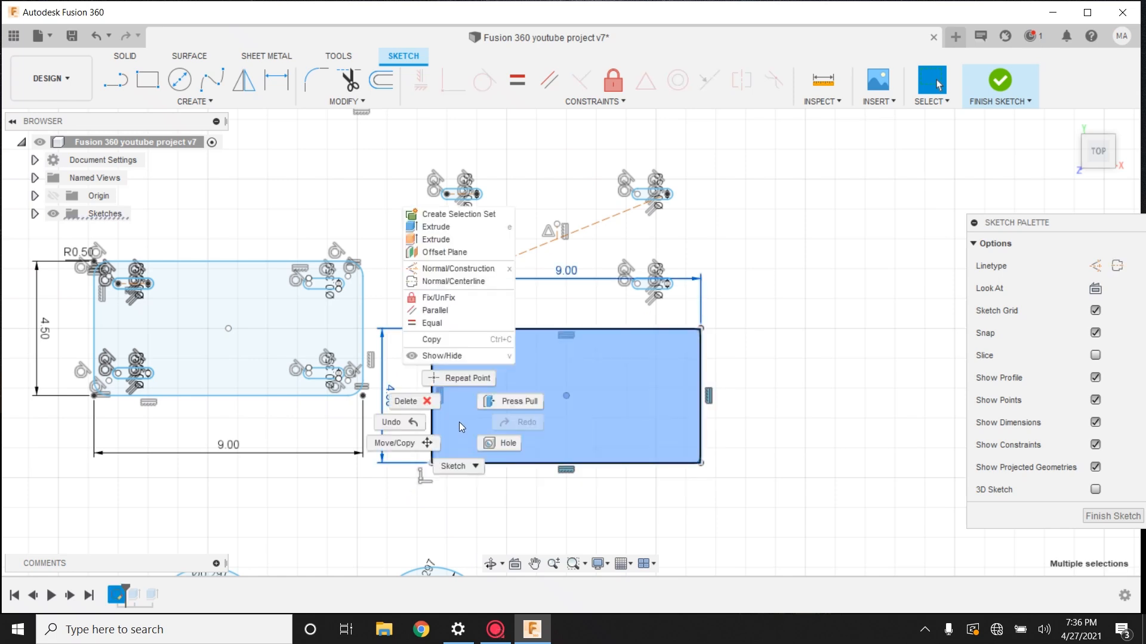
click(435, 444)
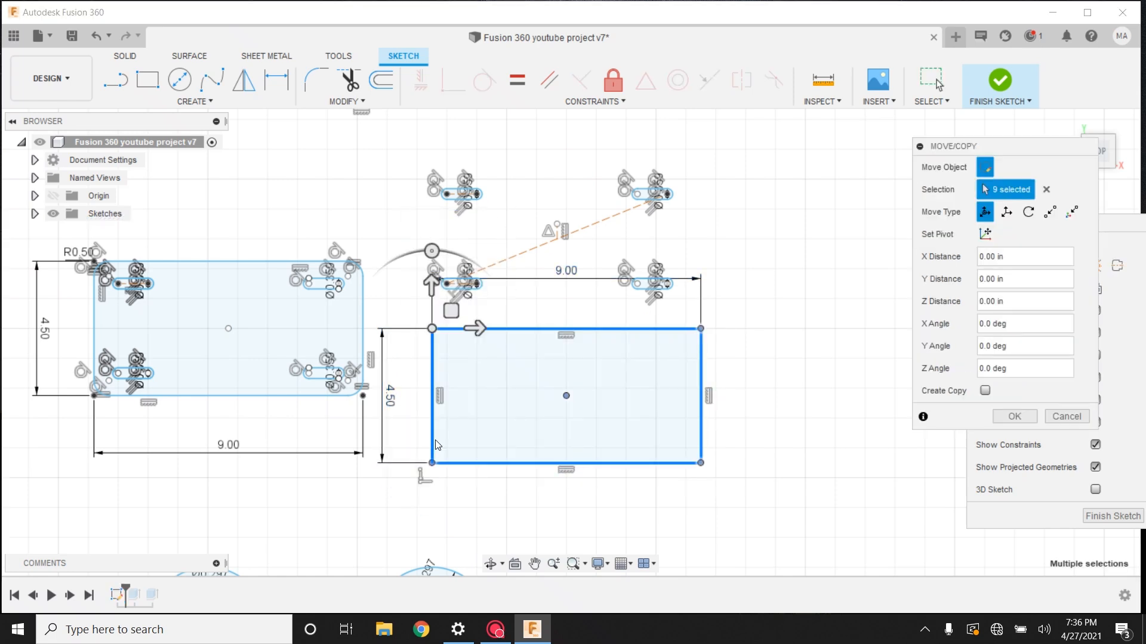
click(1052, 213)
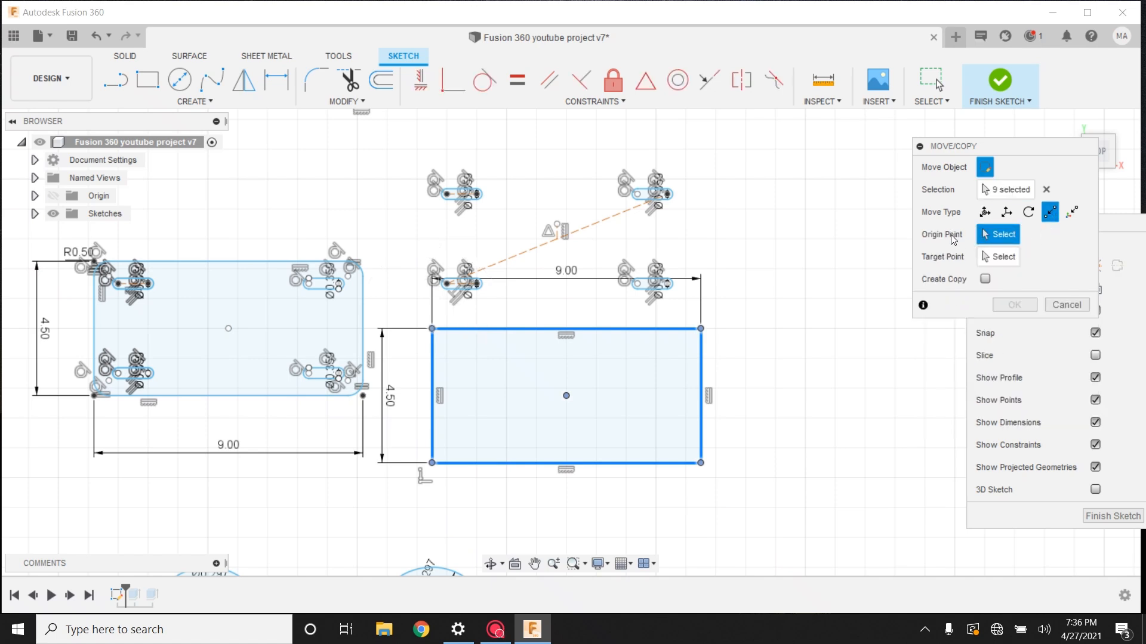
click(568, 396)
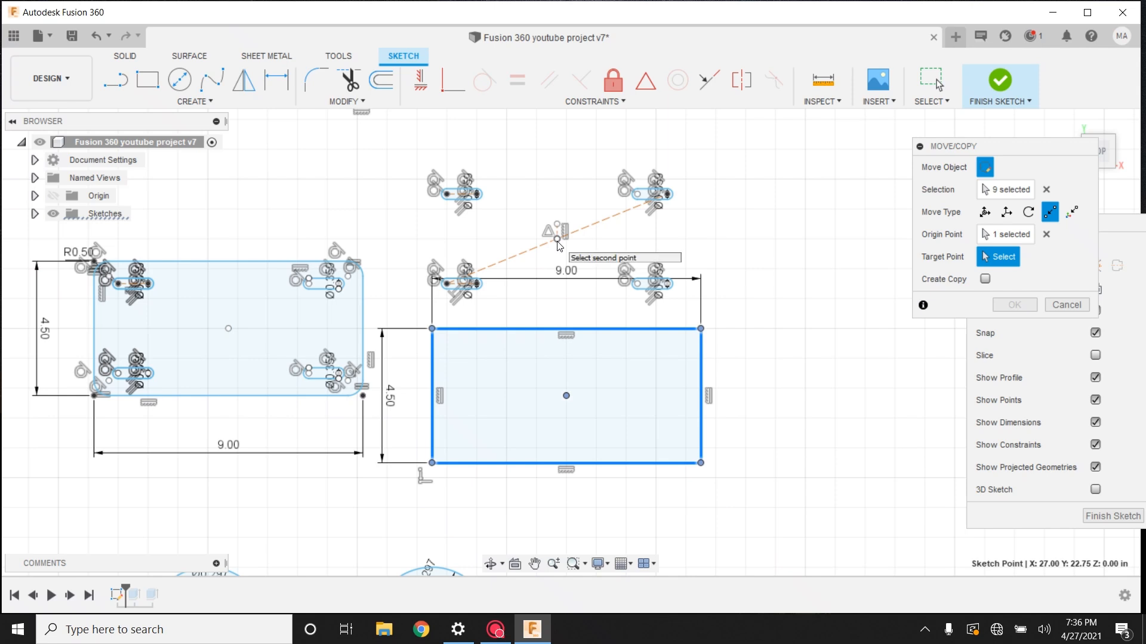
click(557, 239)
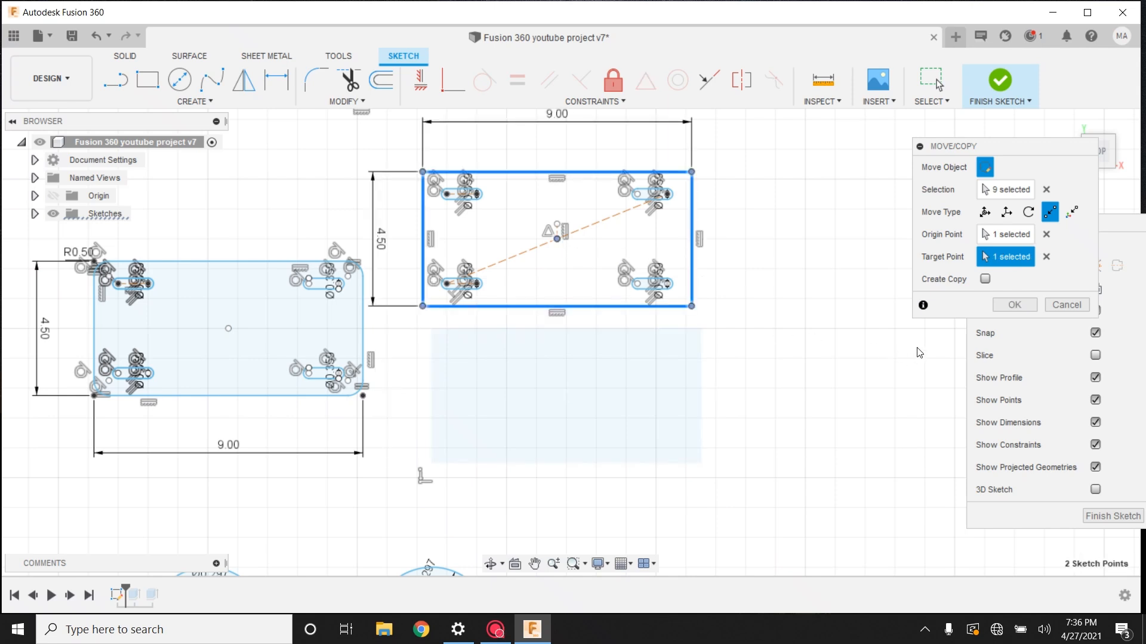
click(1003, 305)
- Fillet all four corners of the rectangle around the slots with a 0.5 in radius
scroll(613, 327, up, 2)
middle_drag(612, 327, 625, 464)
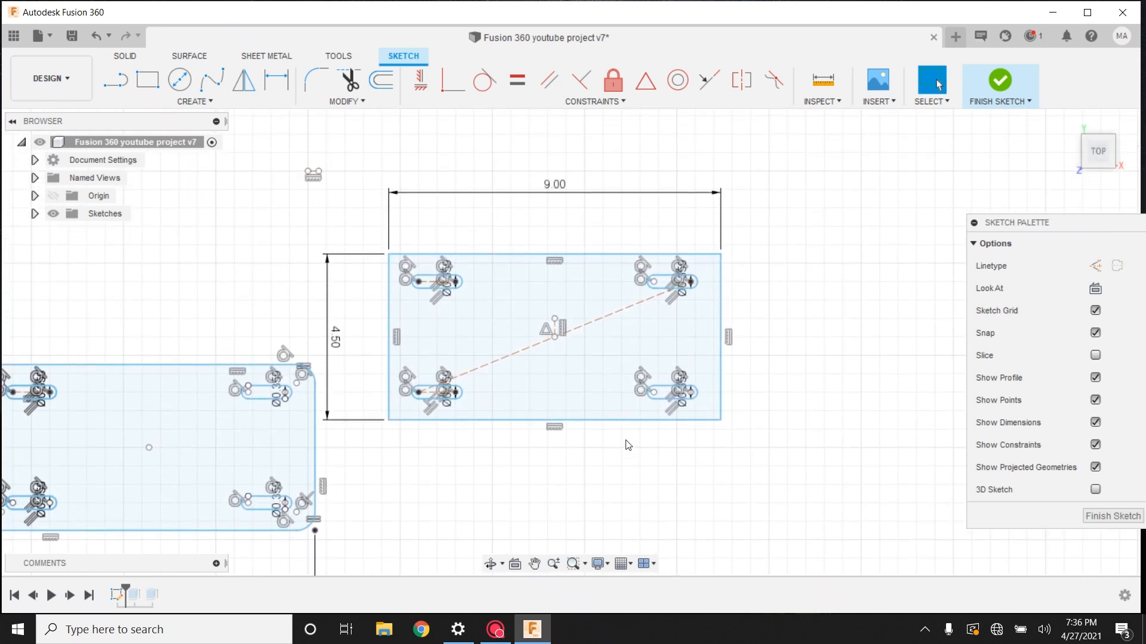
click(323, 73)
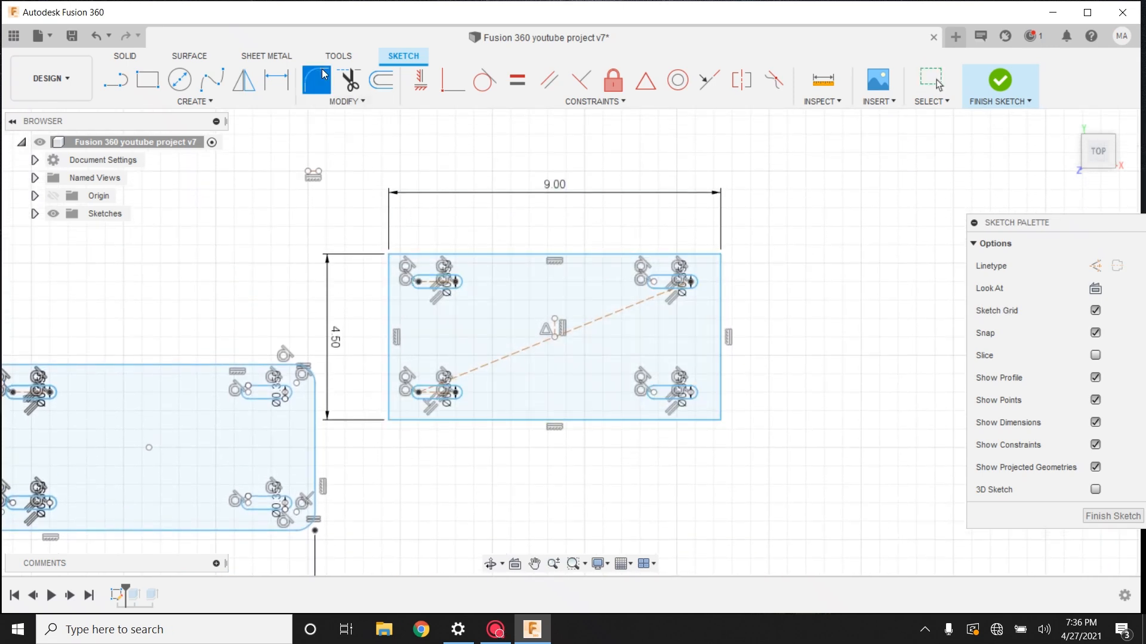
click(388, 257)
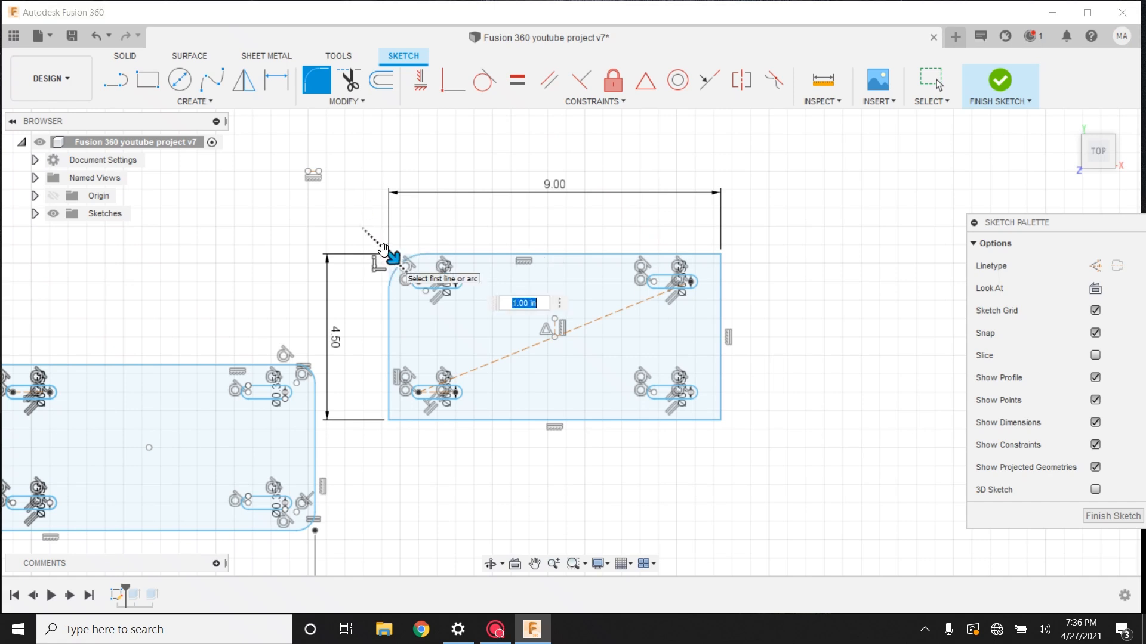
click(560, 304)
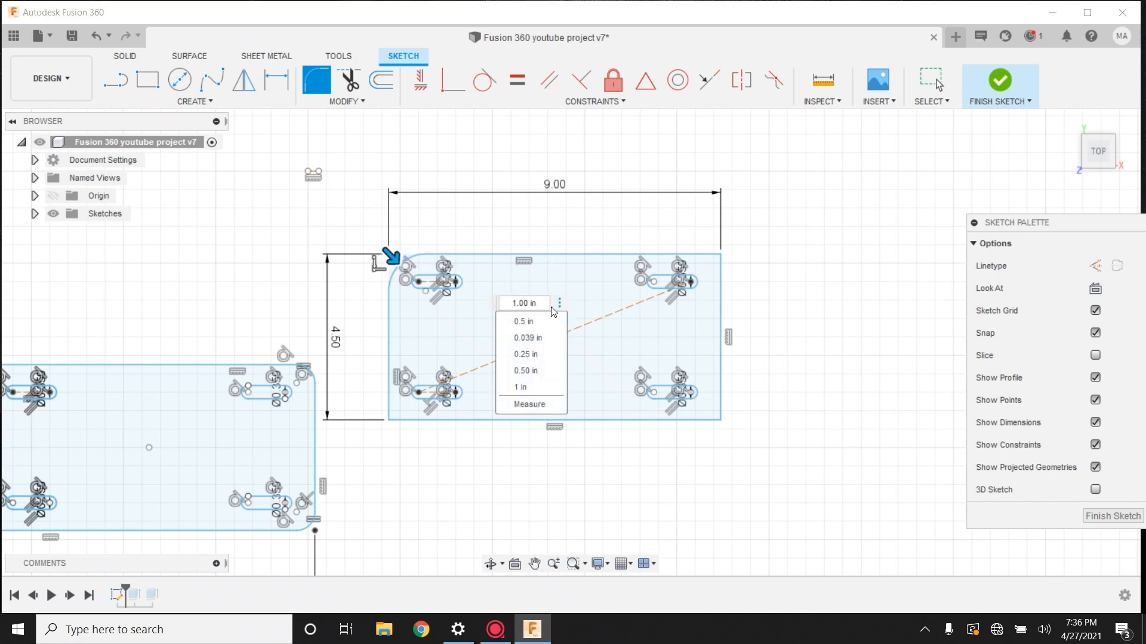
click(543, 320)
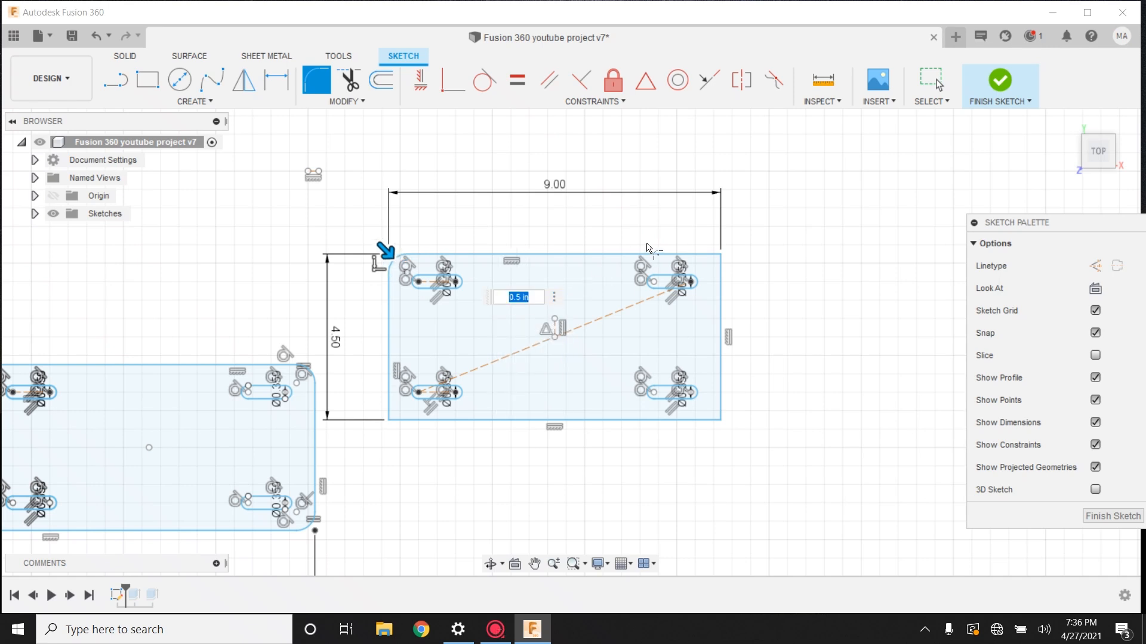
click(722, 253)
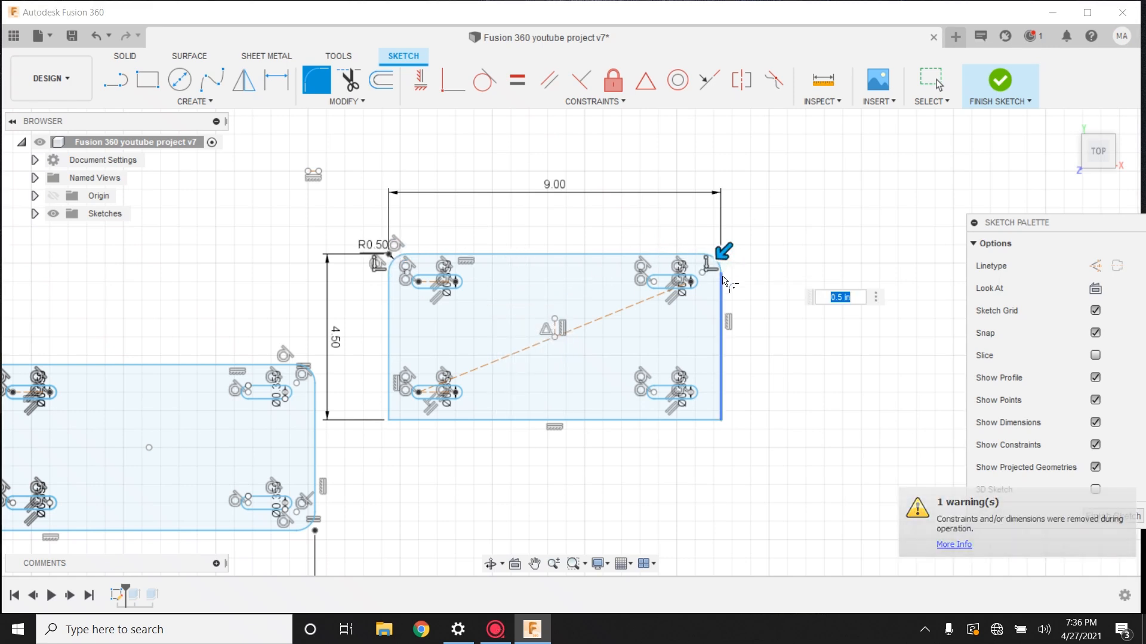
click(720, 417)
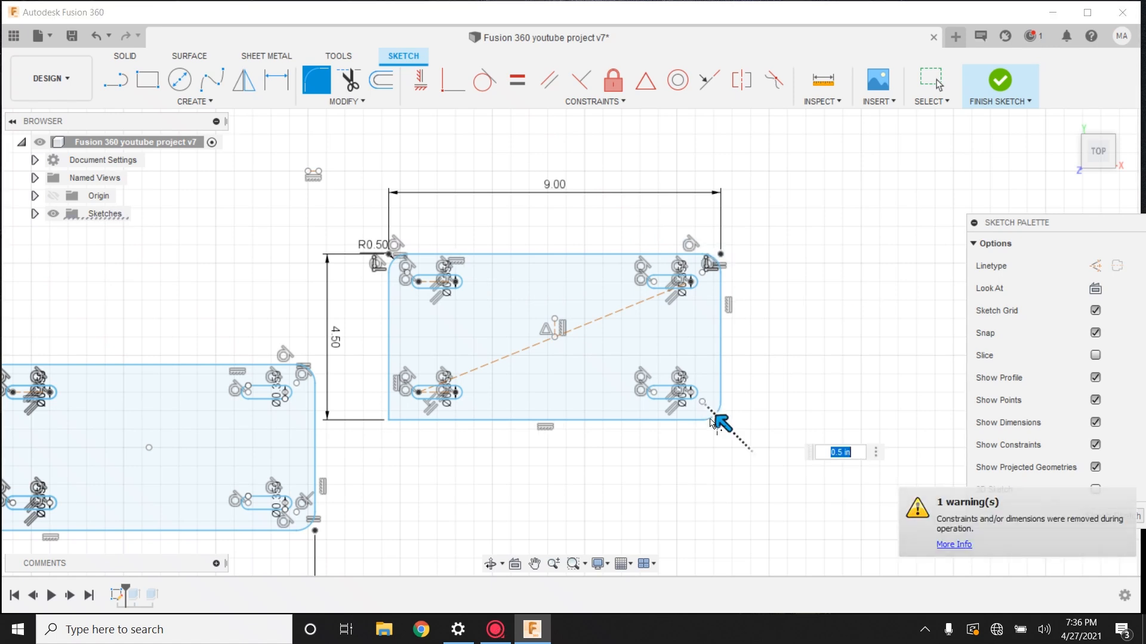
click(388, 419)
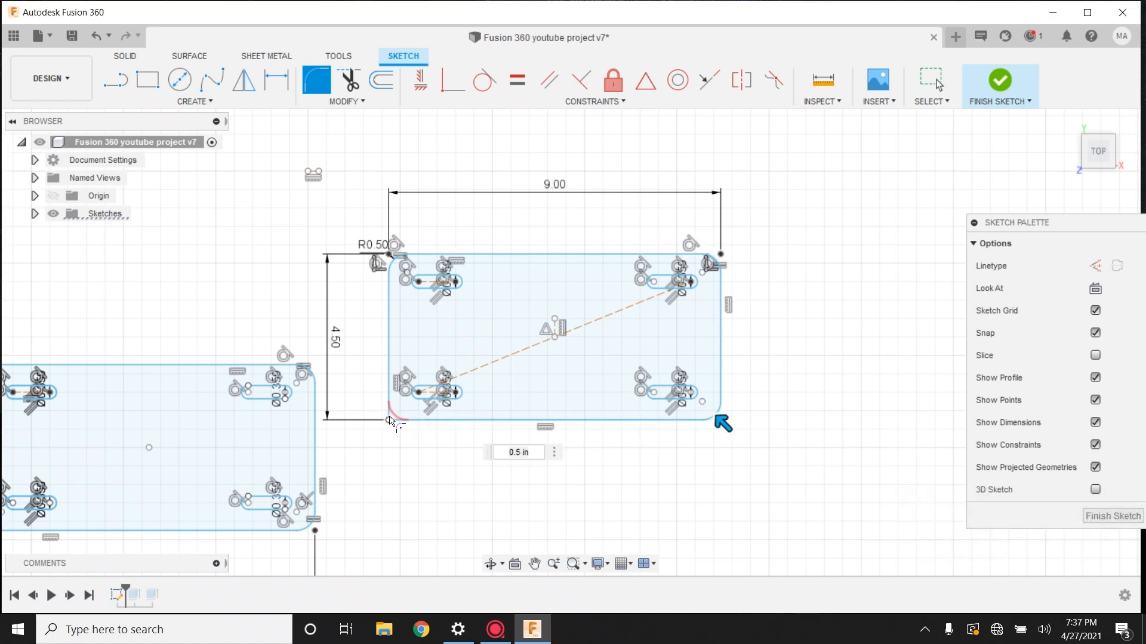
key(Return)
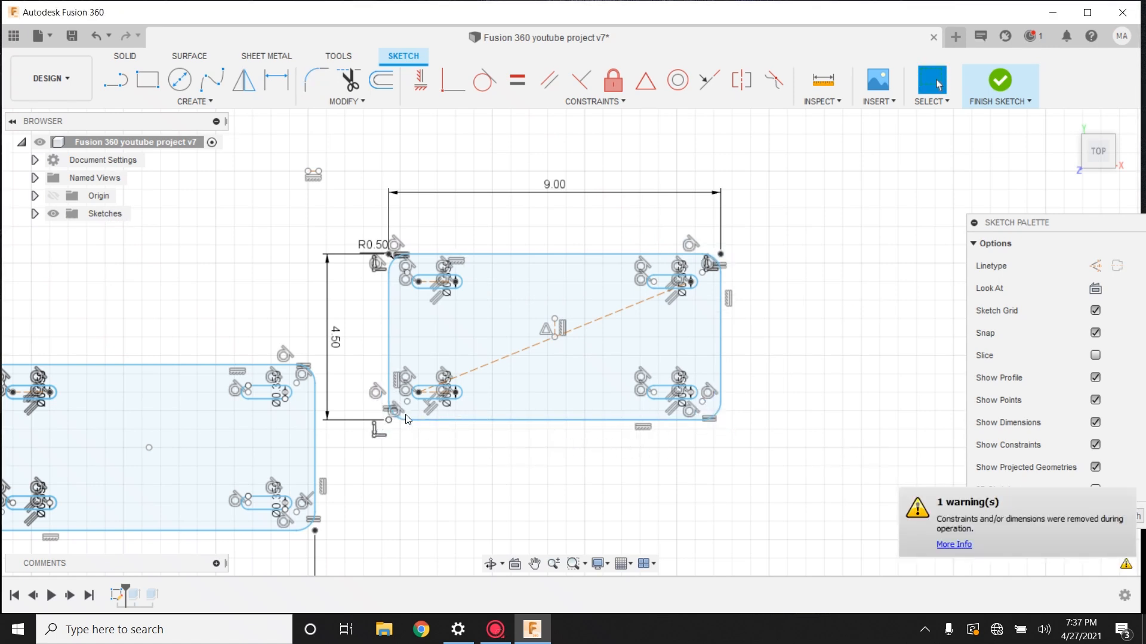
- Trim away the diagonal construction line between the slots and the short vertical construction line at its midpoint
scroll(520, 454, up, 2)
scroll(539, 436, up, 1)
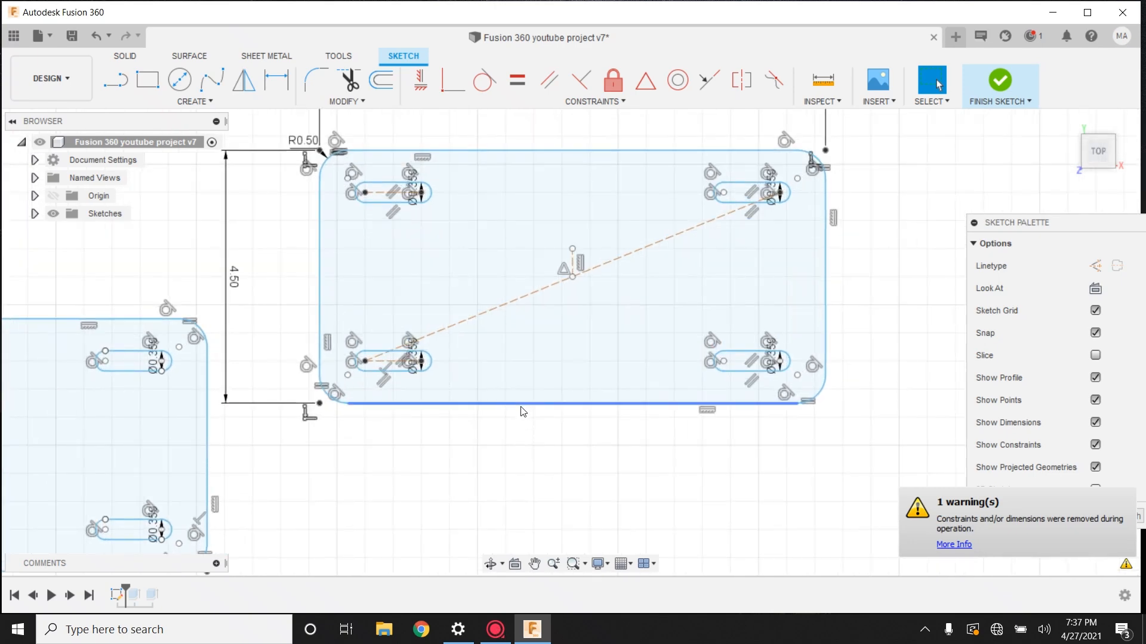
key(t)
click(463, 329)
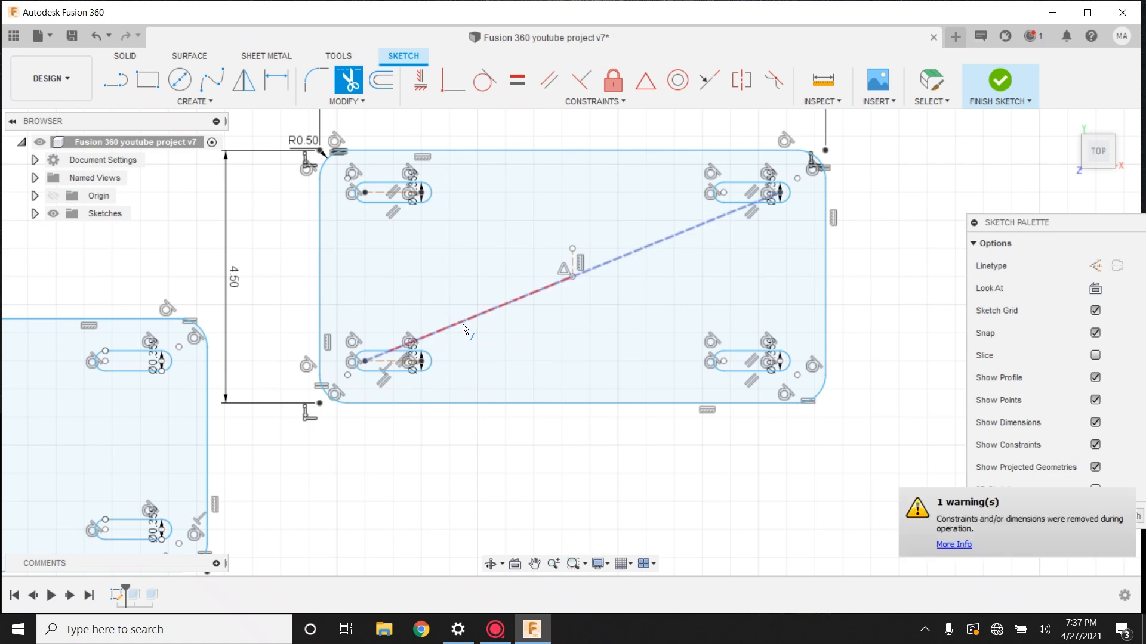
click(594, 271)
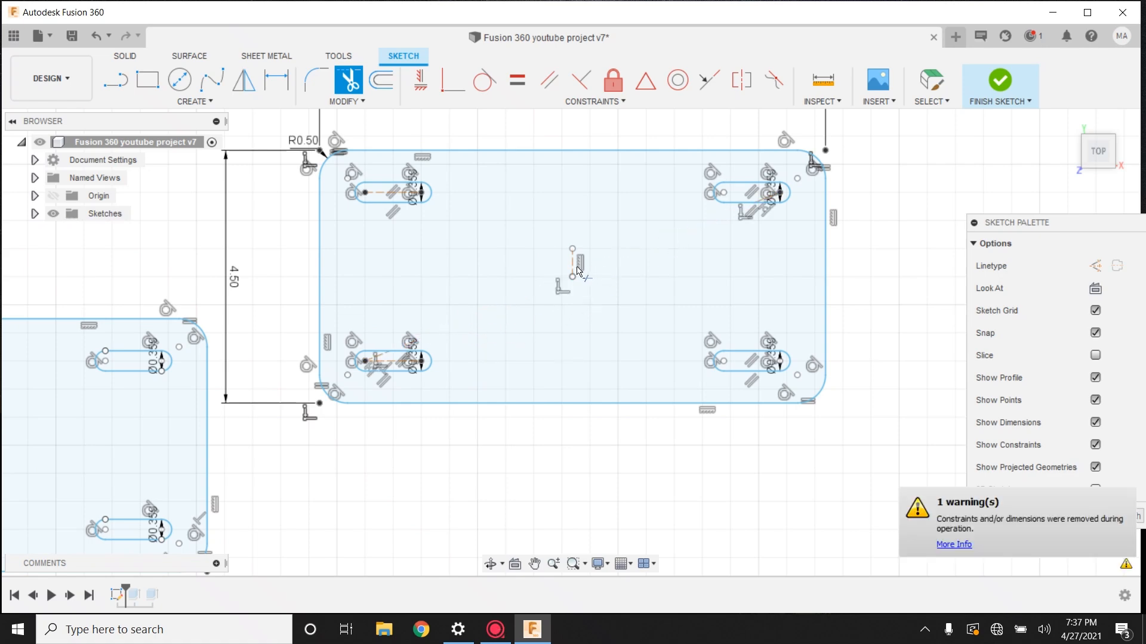
click(577, 269)
scroll(786, 239, up, 3)
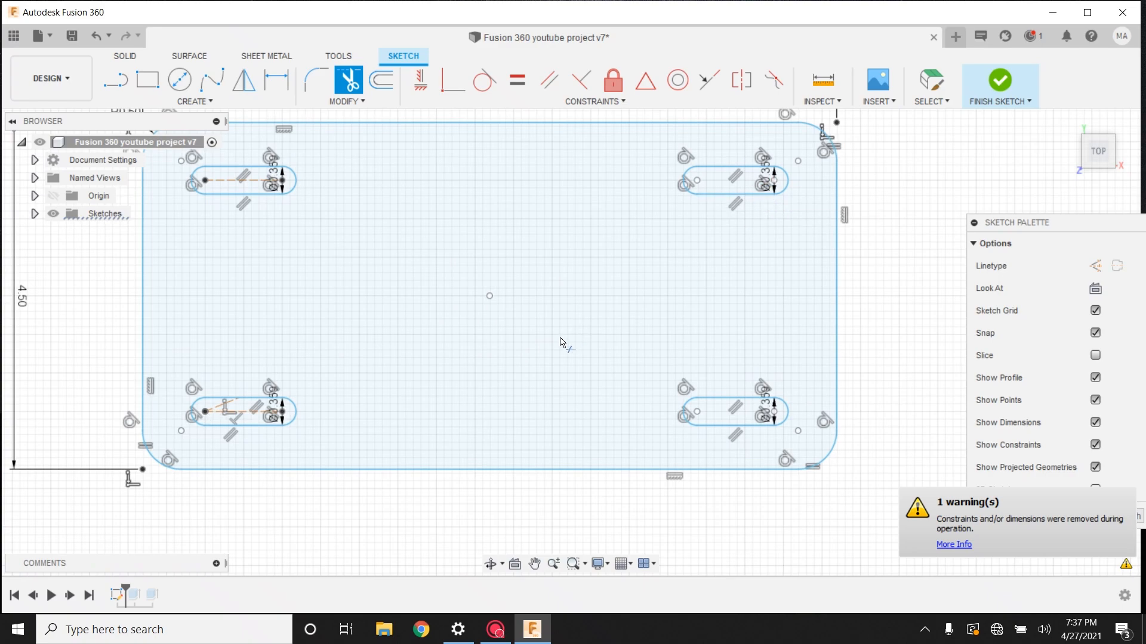
- Trim the leftover diagonal piece and the horizontal construction line inside the new plate's lower-left slot
scroll(564, 340, down, 3)
middle_drag(543, 317, 572, 287)
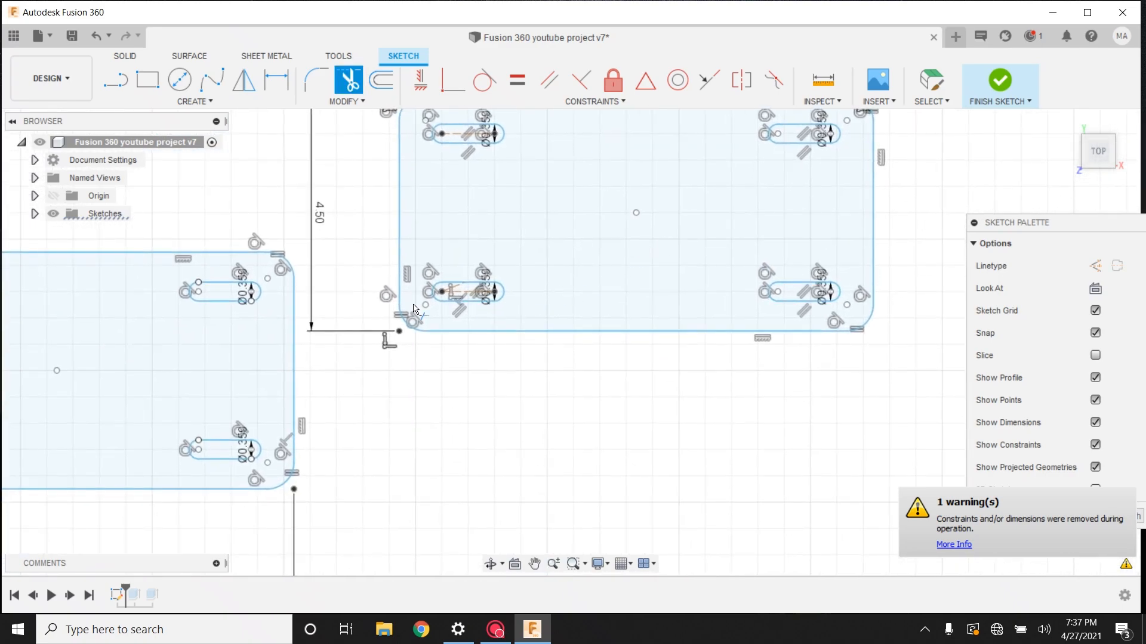
scroll(422, 292, up, 2)
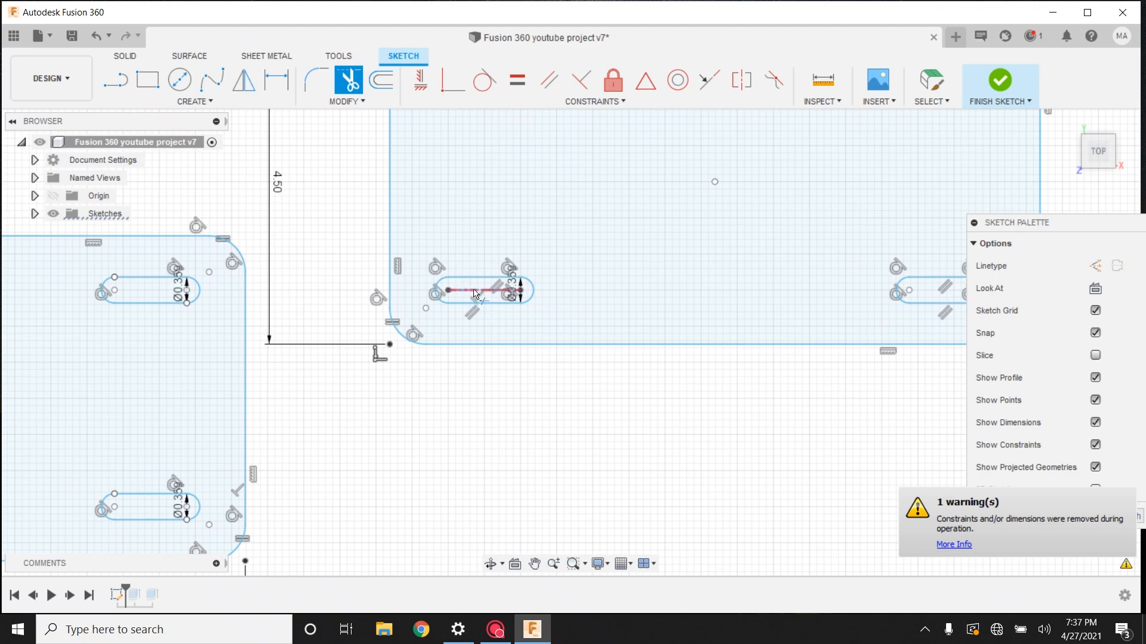
scroll(689, 411, down, 3)
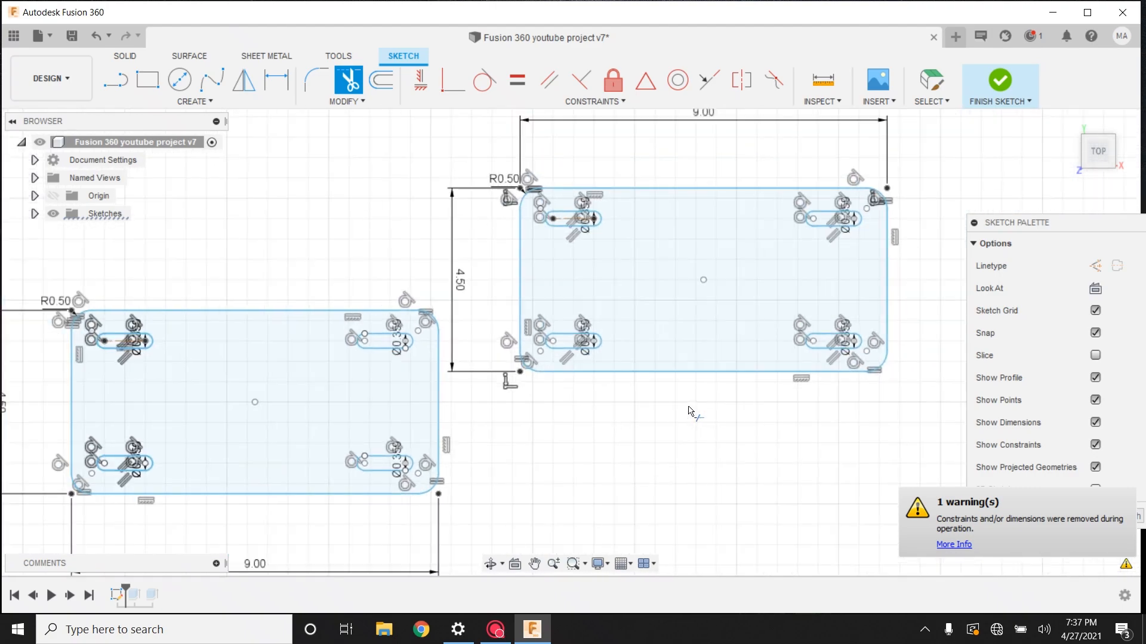
scroll(537, 203, up, 4)
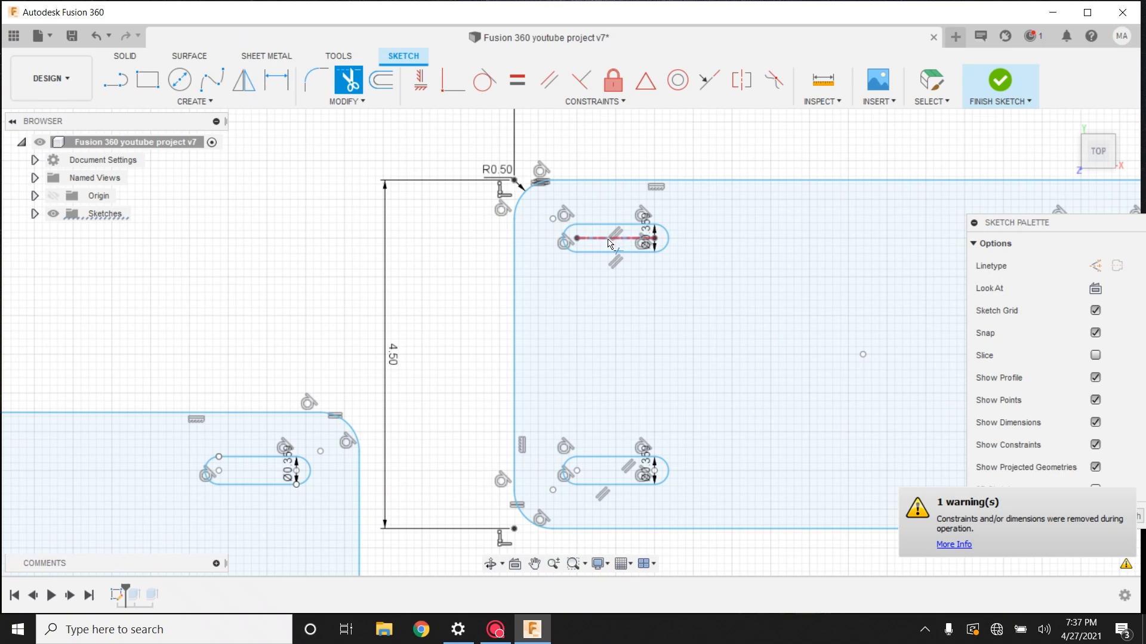
scroll(733, 324, down, 4)
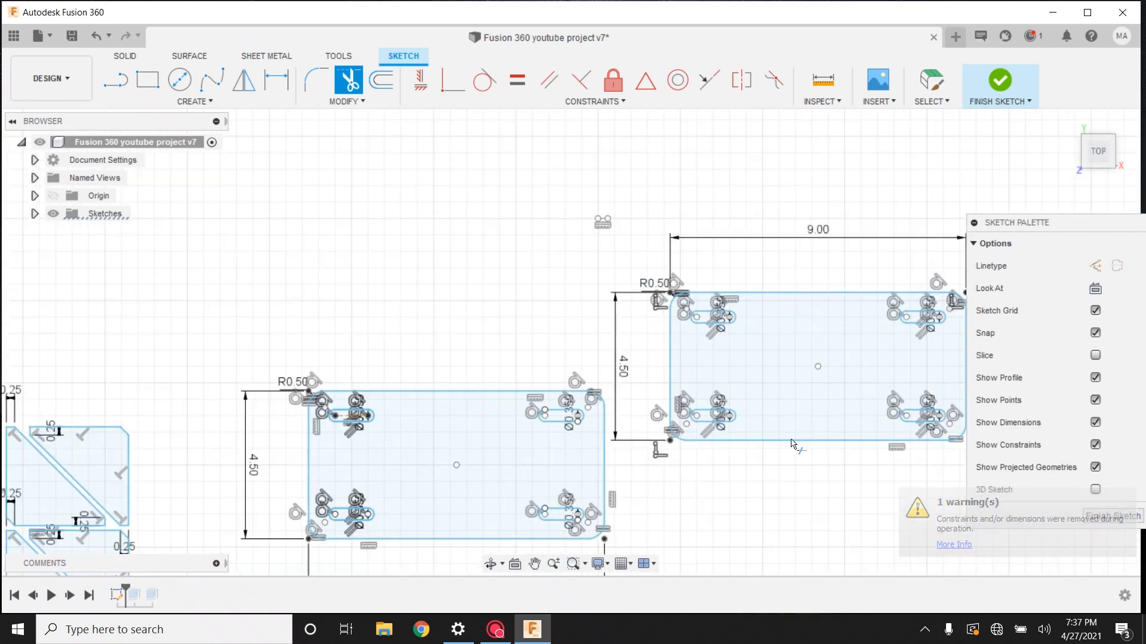
scroll(776, 436, down, 3)
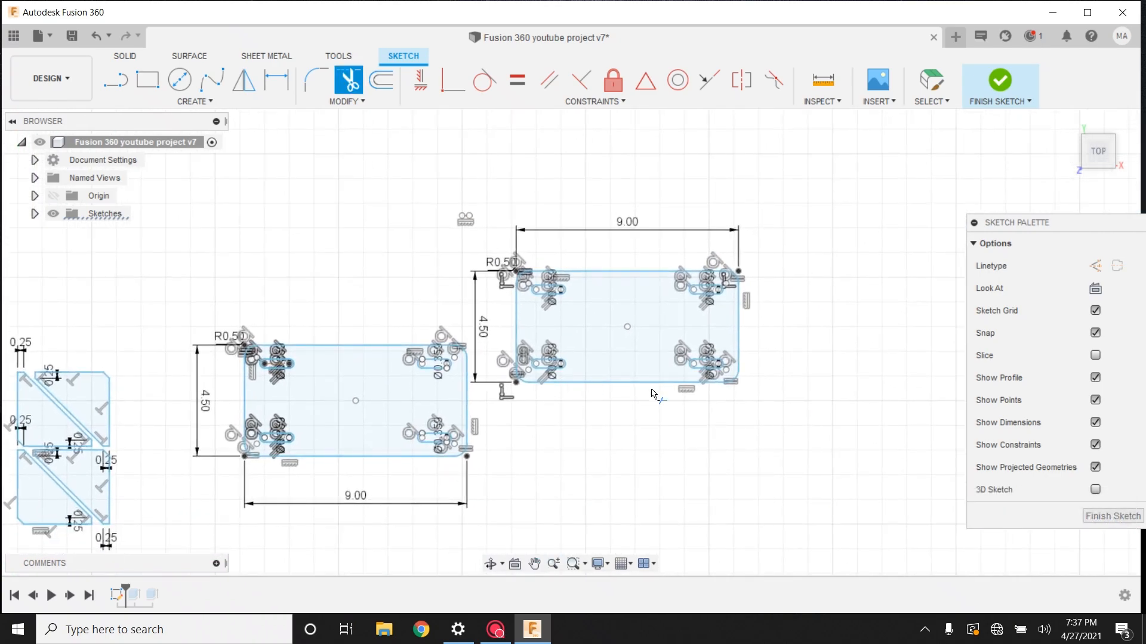
key(Escape)
scroll(664, 382, up, 4)
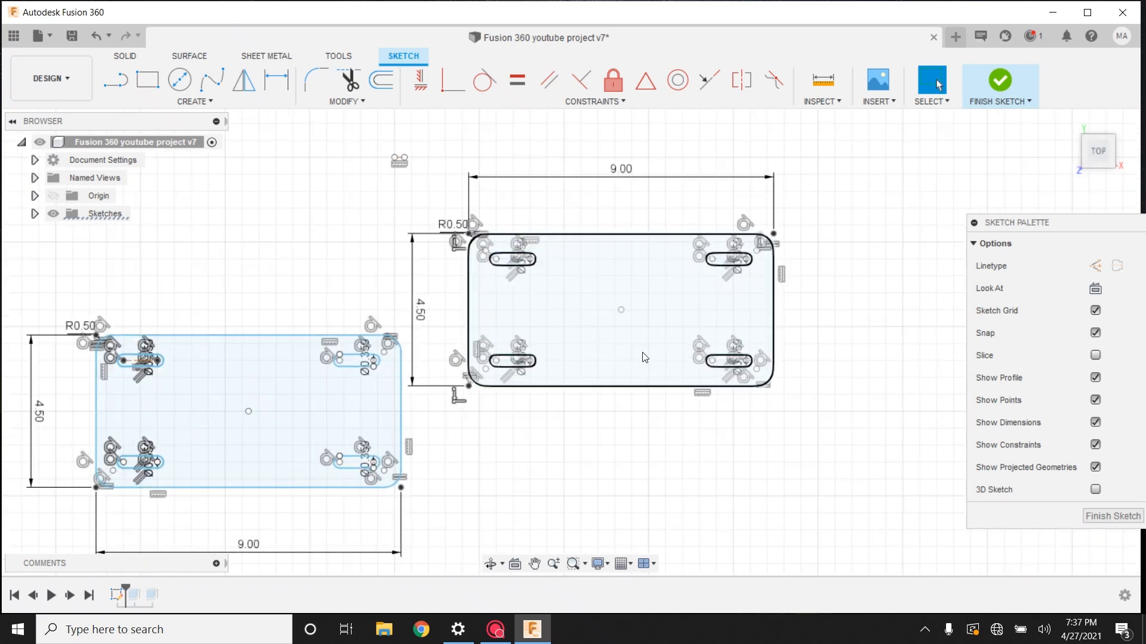
- Draw a 2.5 in vertical line in the empty sketch area above the mounting plates
middle_drag(656, 287, 662, 350)
scroll(670, 342, up, 2)
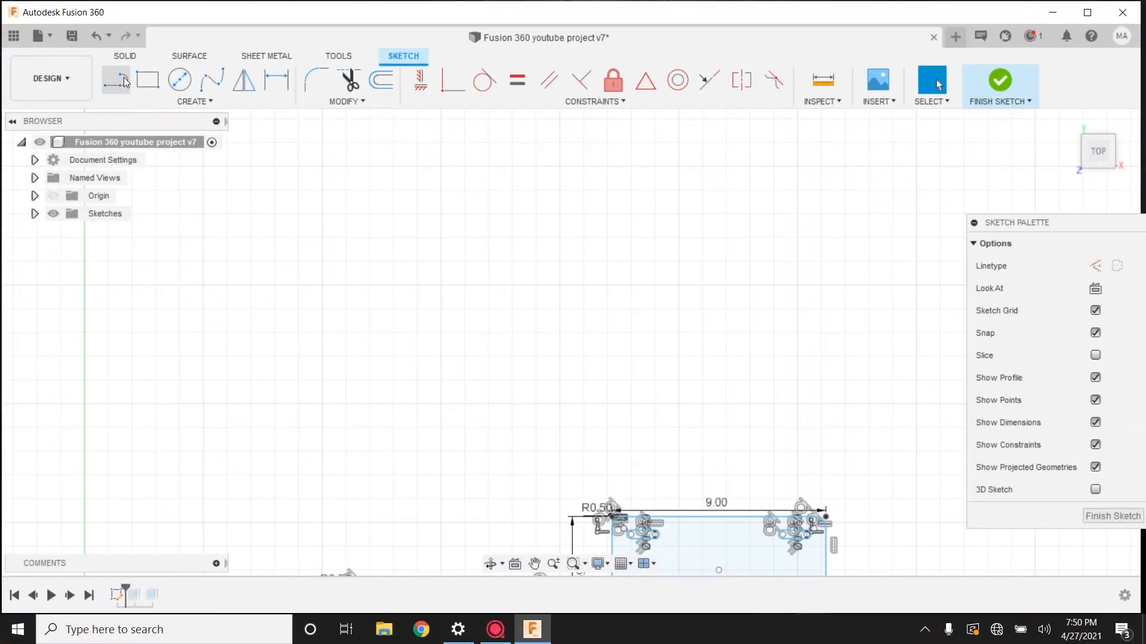
click(122, 82)
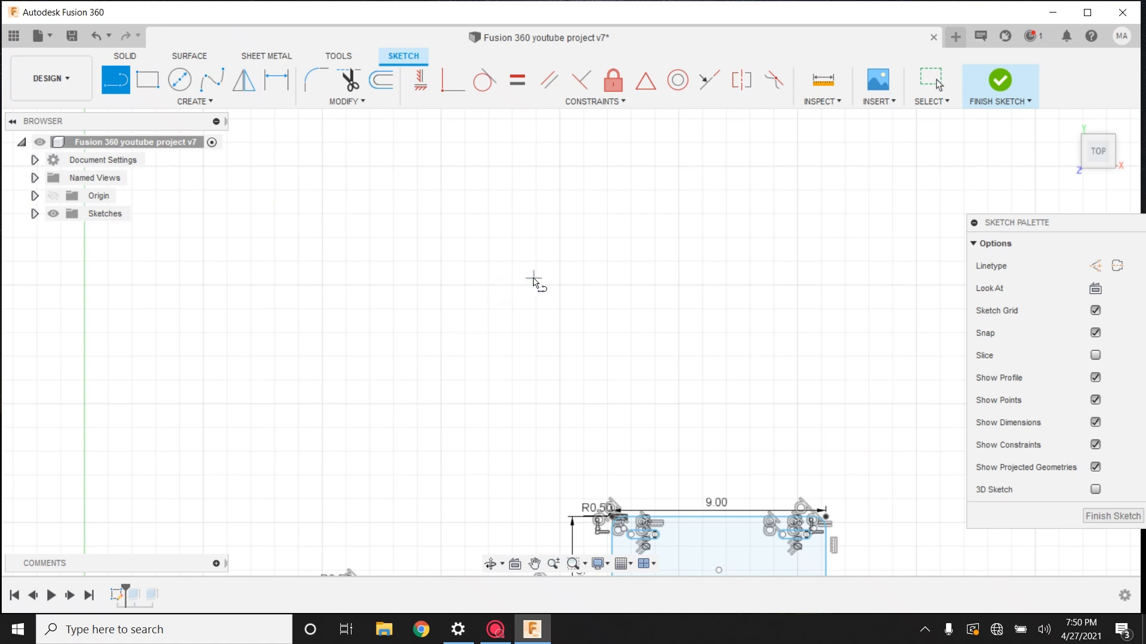
click(560, 286)
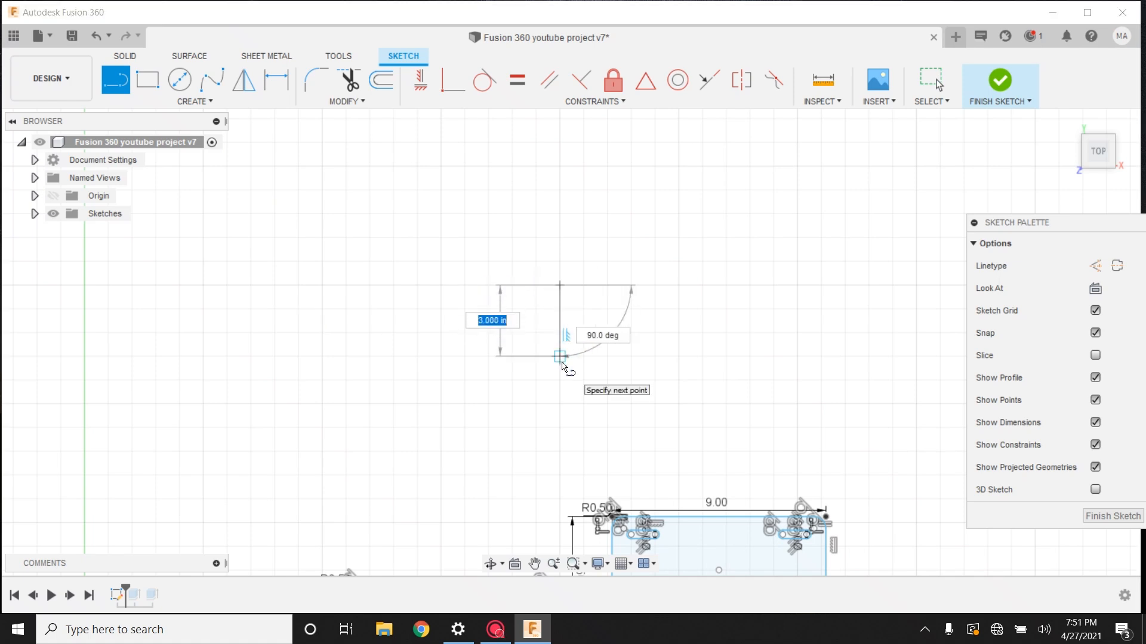
text(2.5)
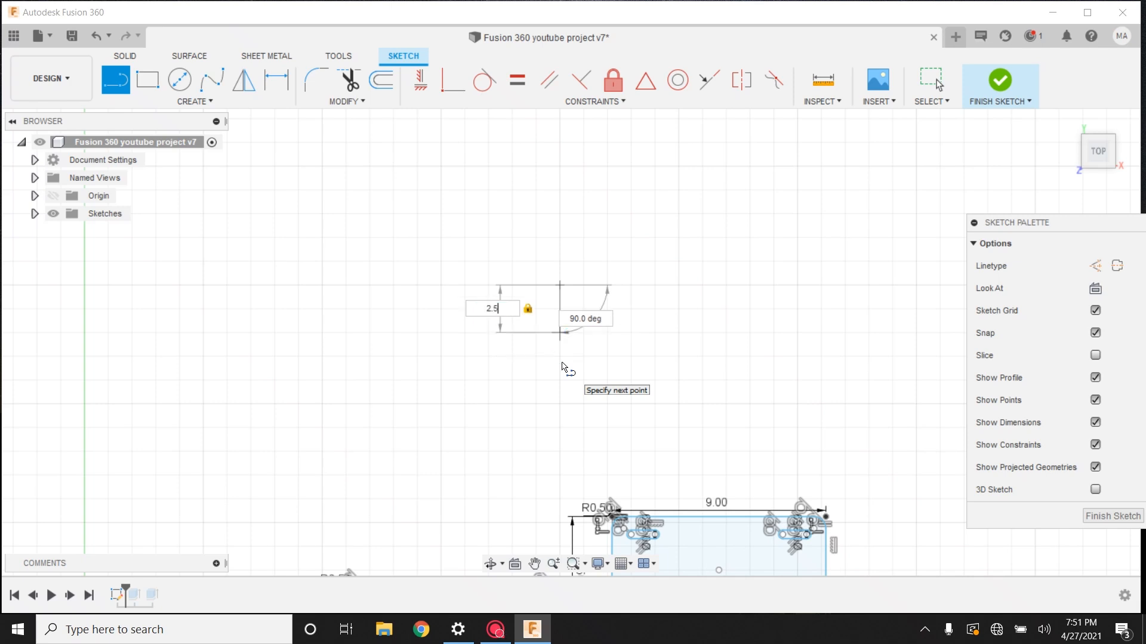
key(Return)
key(Escape)
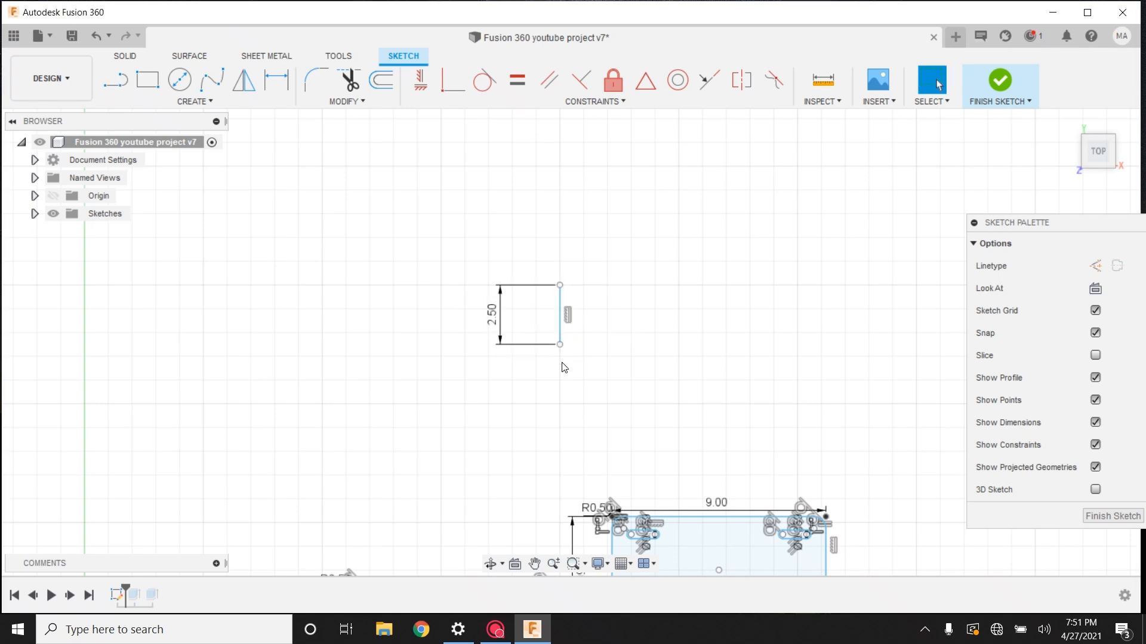
- From the vertical line's lower end, draw a 2.5 in horizontal line to the right, then a 0.25 in line upward
scroll(564, 367, up, 3)
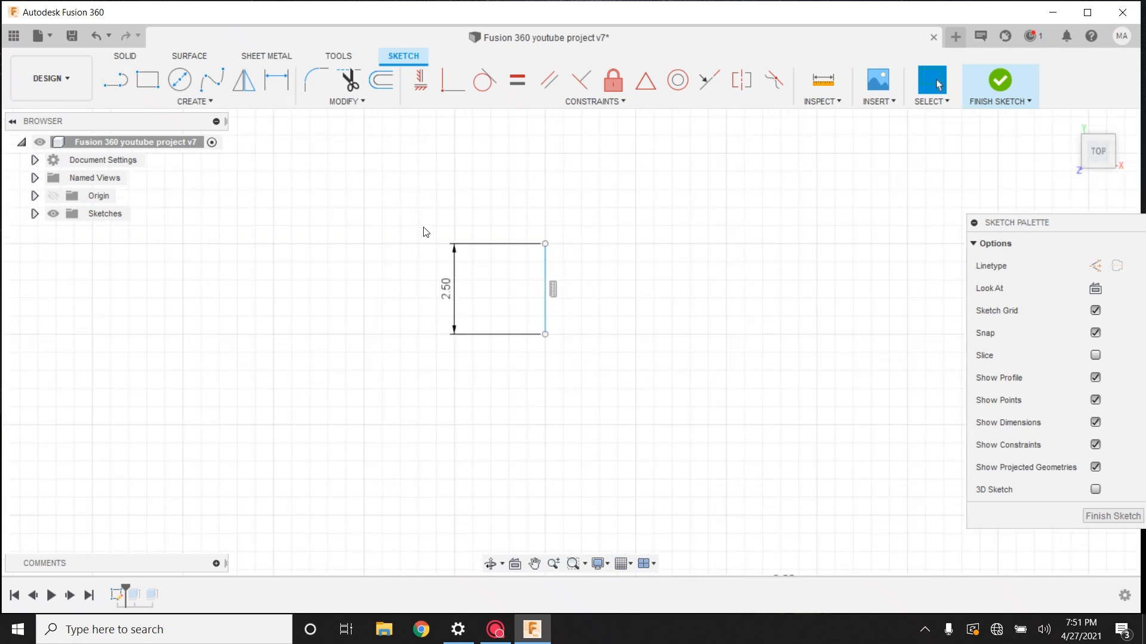
key(l)
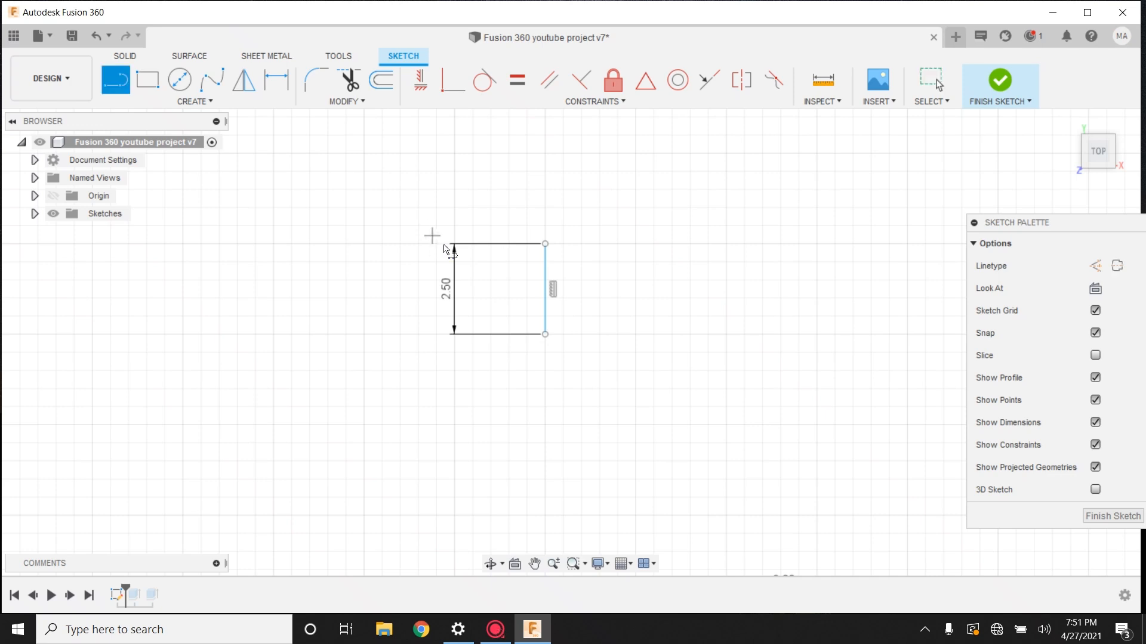
click(546, 335)
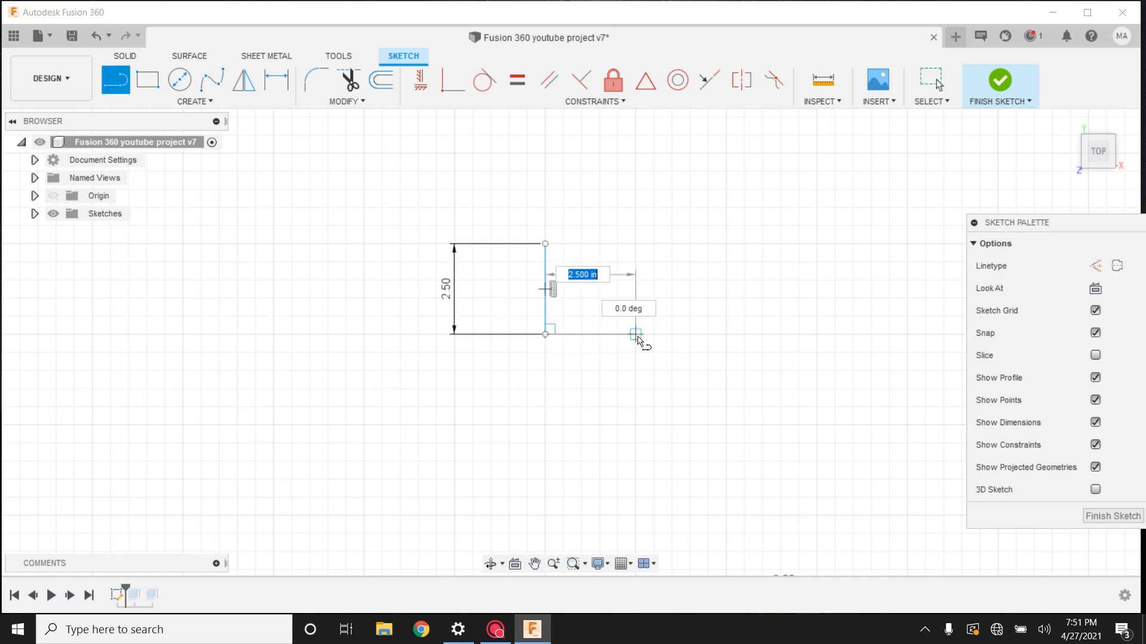
click(637, 338)
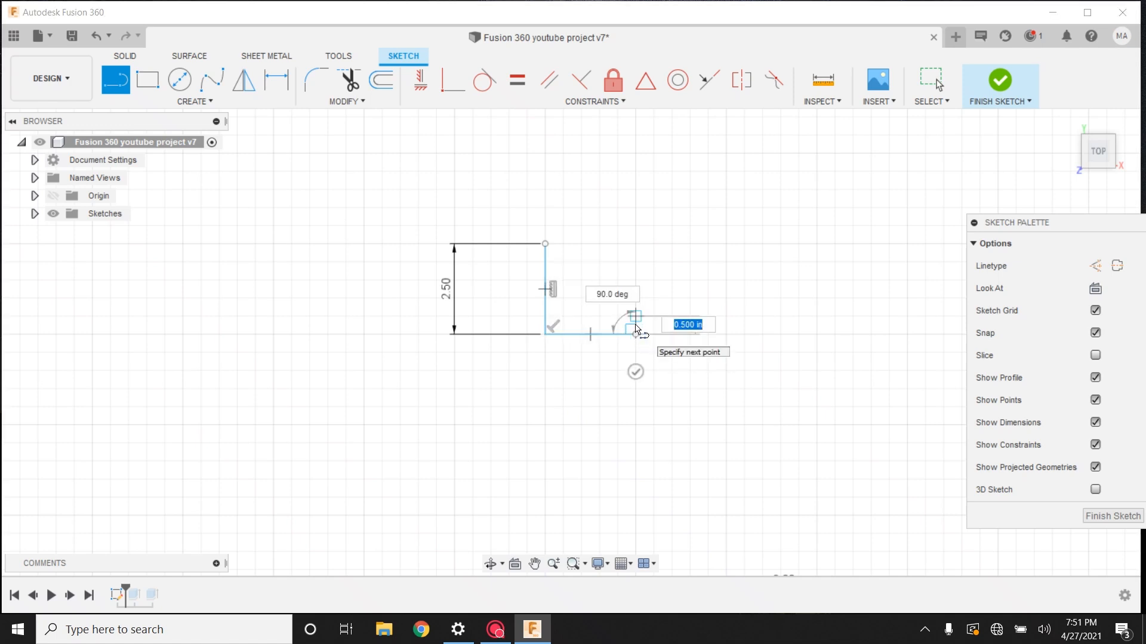
key(BackSpace)
text(.25)
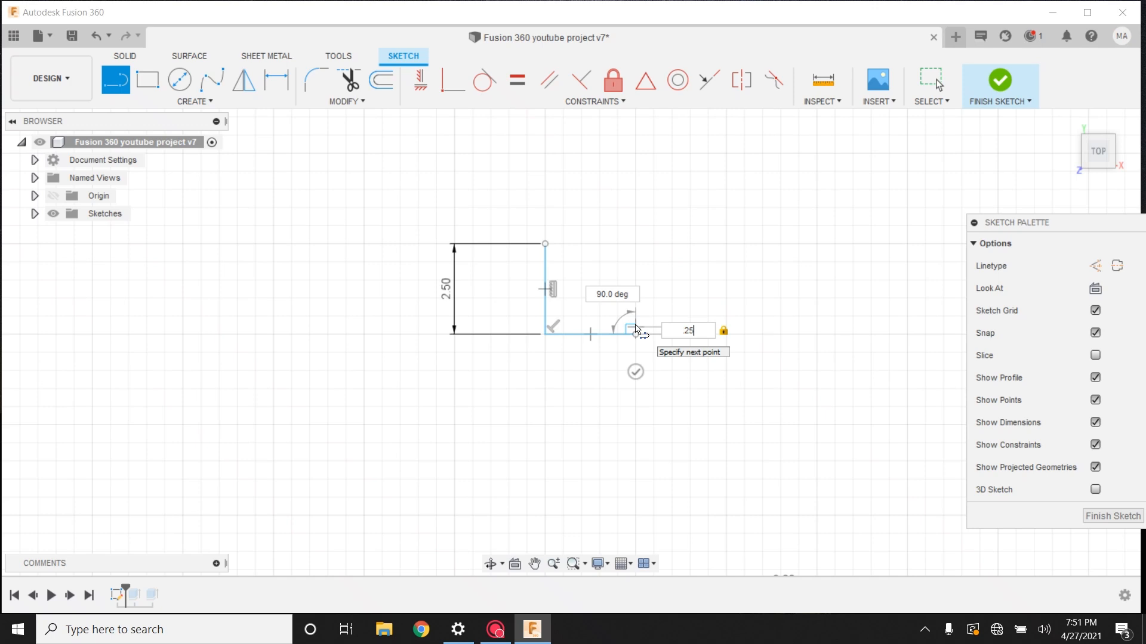
key(Return)
key(Escape)
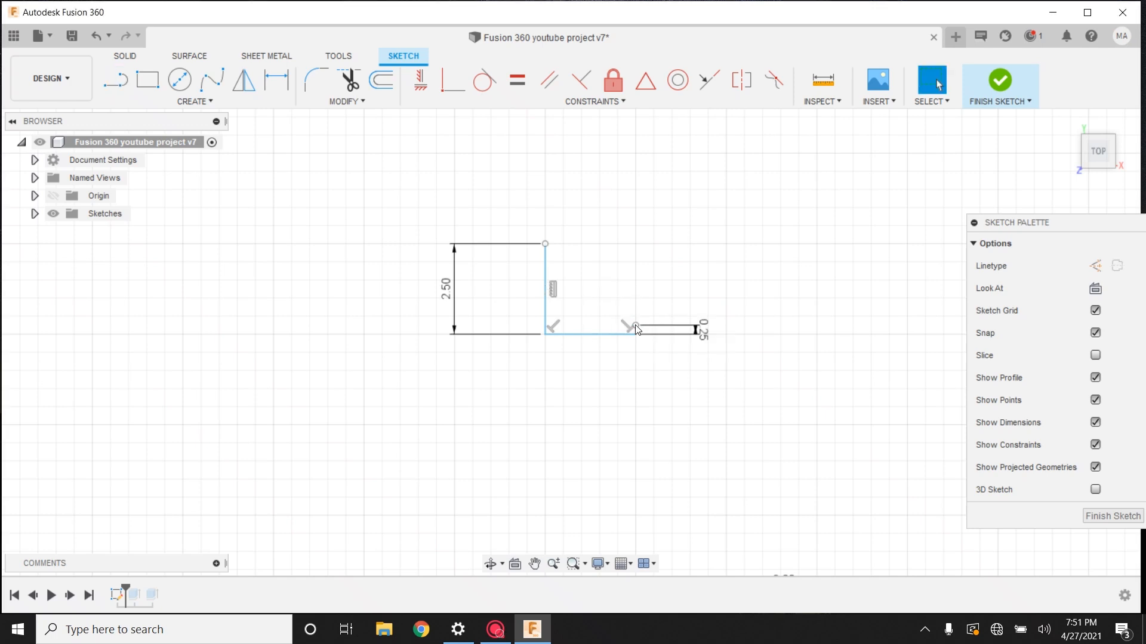
- Draw a 0.25 in horizontal line to the right from the upper end of the 2.5 in vertical line
key(l)
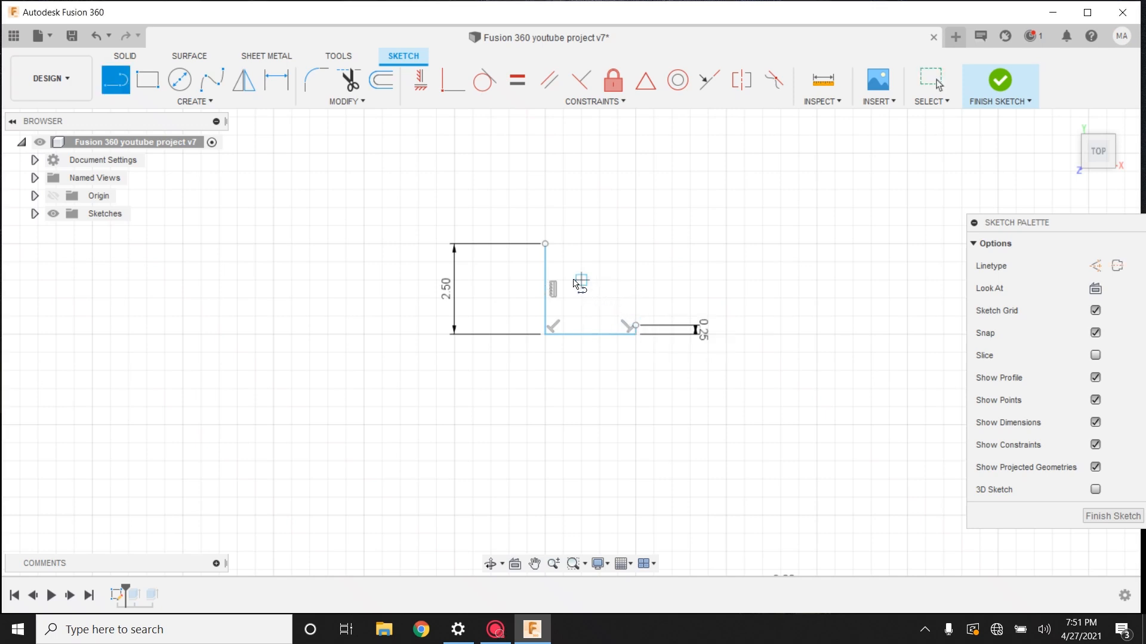
click(545, 244)
key(BackSpace)
text(.2)
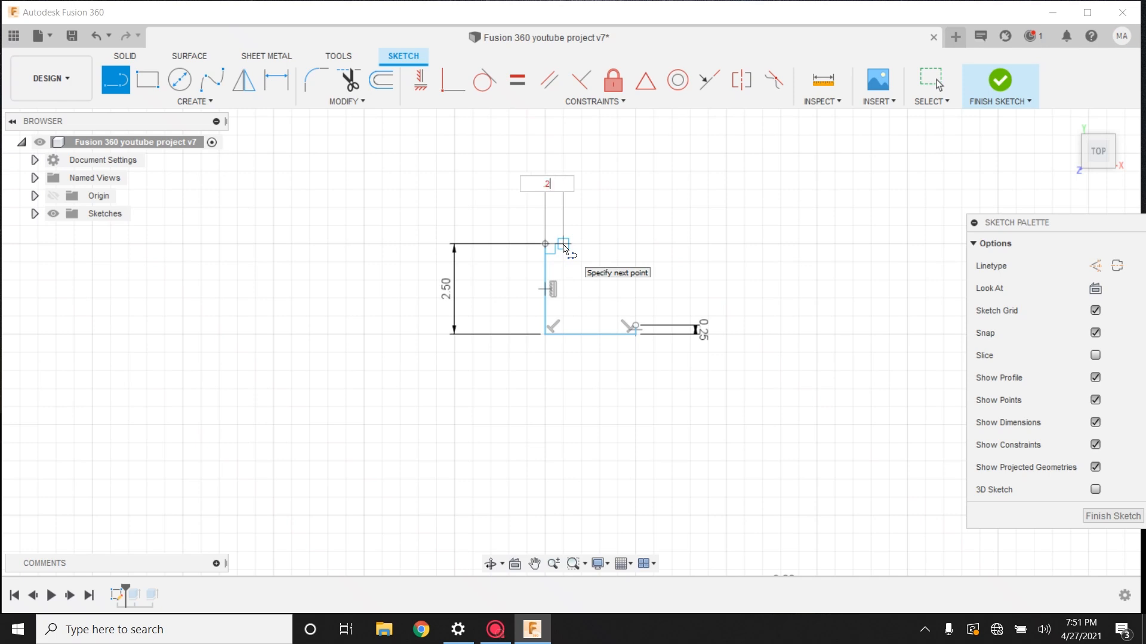
text(5)
key(Tab)
key(Return)
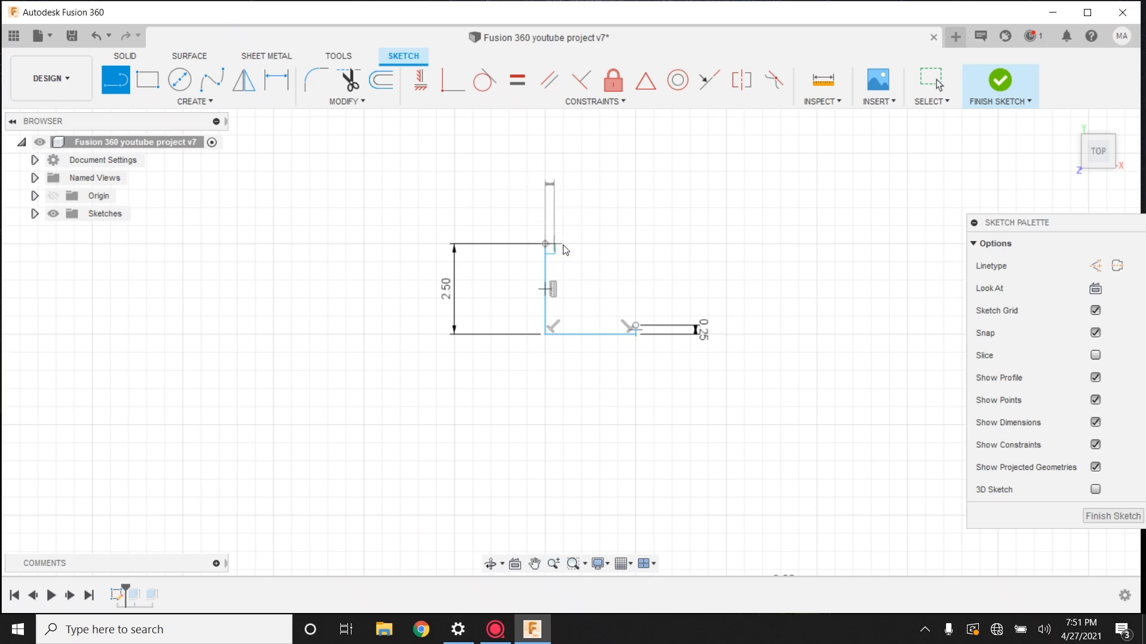
key(Escape)
- Examine the short end line's dimension and the lower-left corner of the open gusset profile
scroll(606, 272, up, 5)
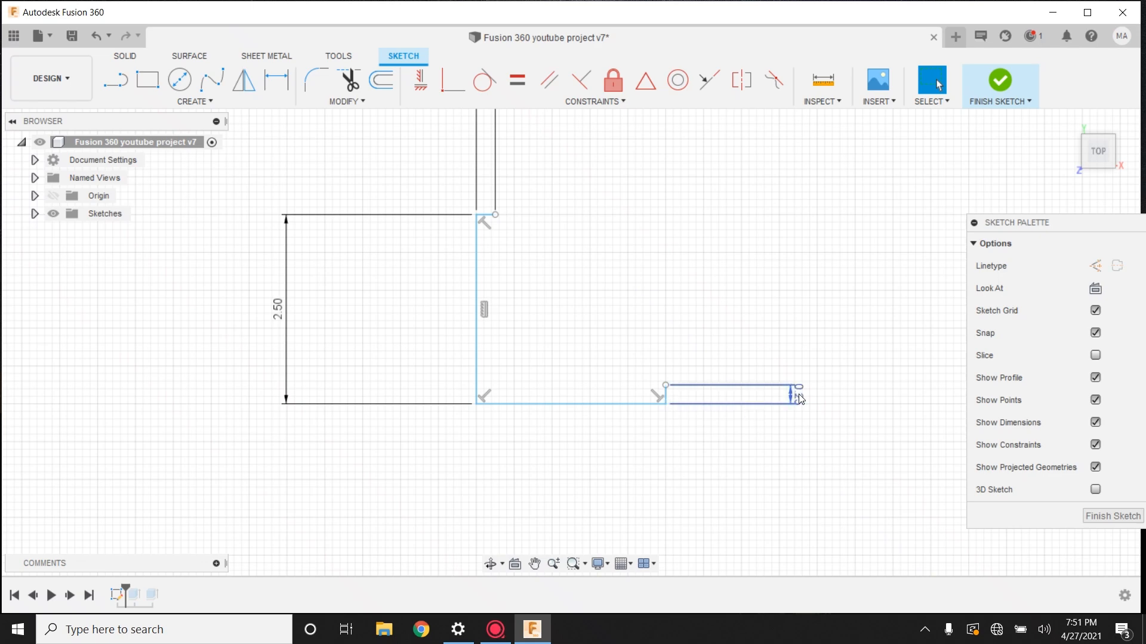
scroll(800, 397, up, 8)
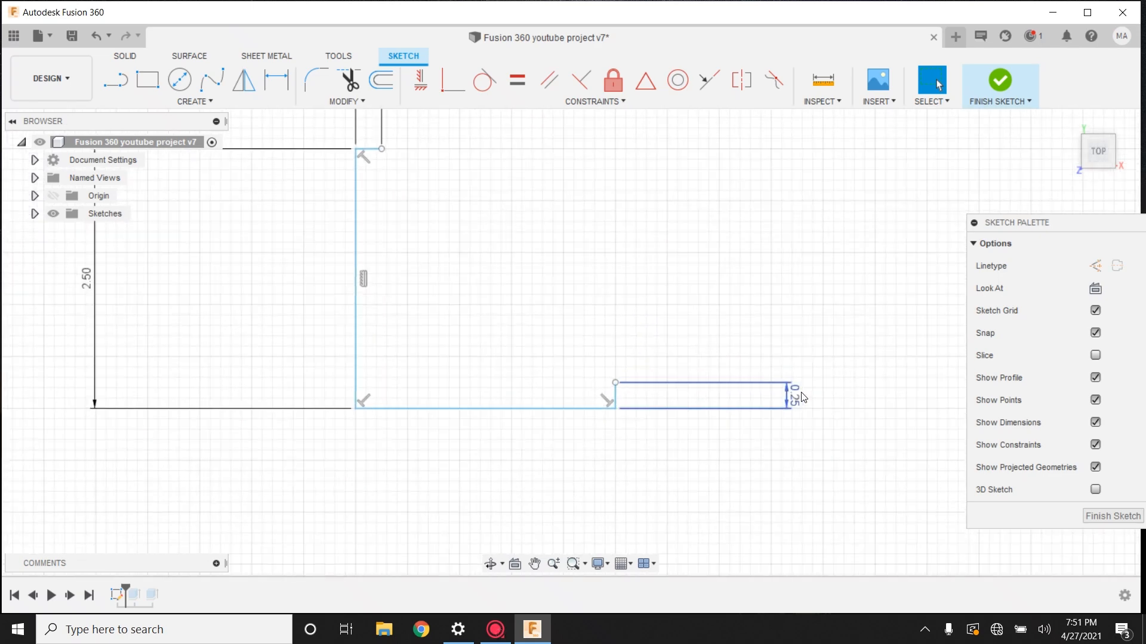
scroll(787, 397, up, 10)
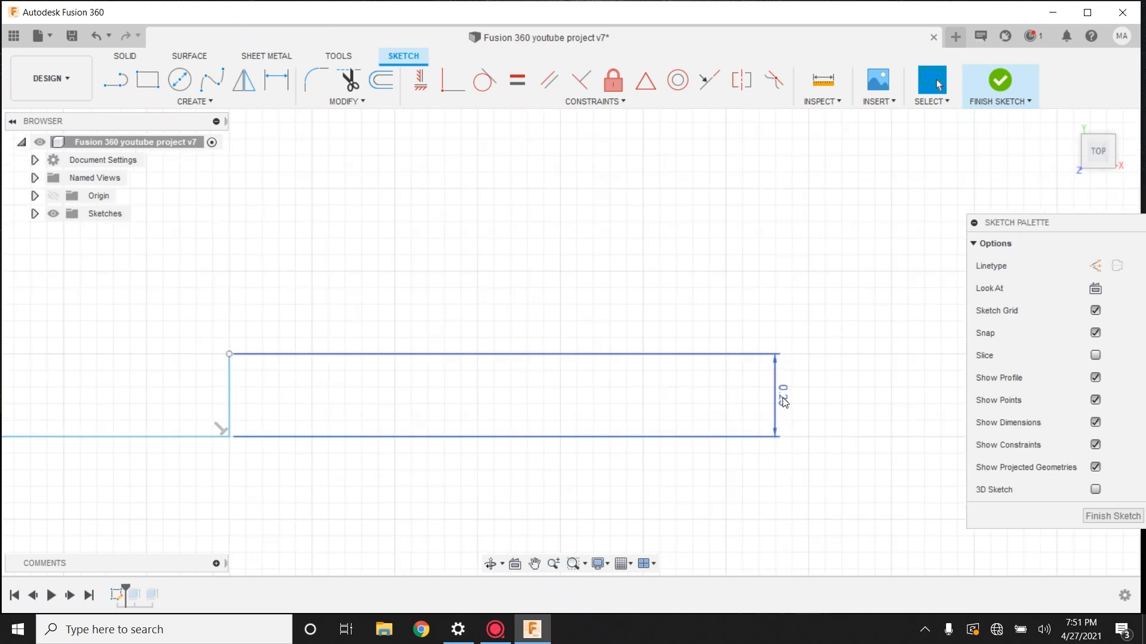
scroll(734, 388, down, 10)
scroll(207, 415, down, 8)
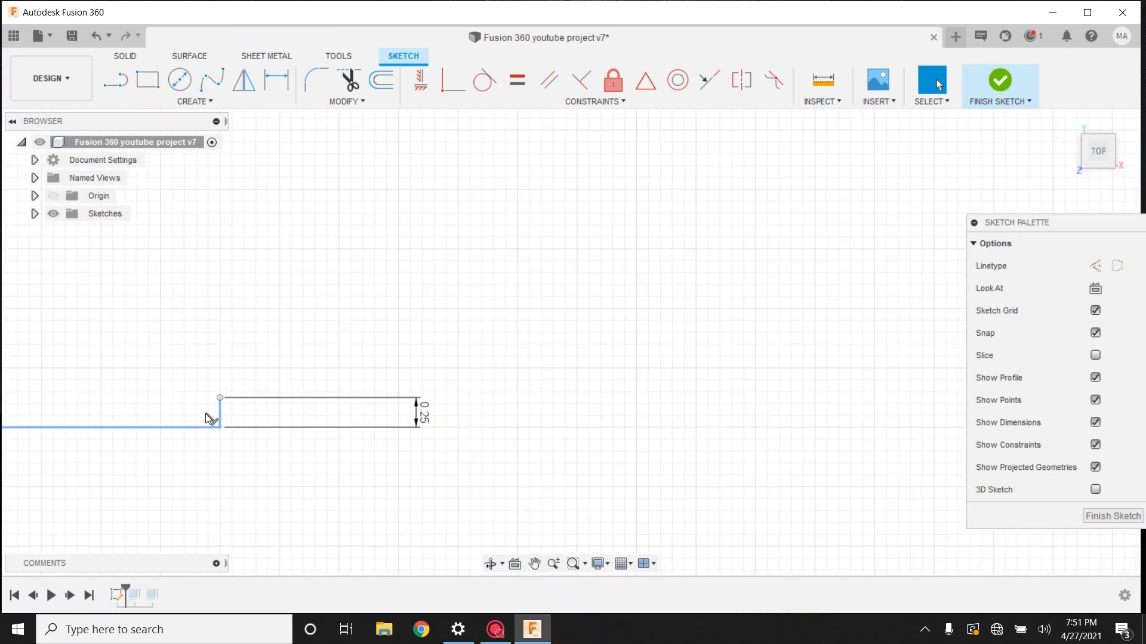
middle_drag(184, 427, 507, 438)
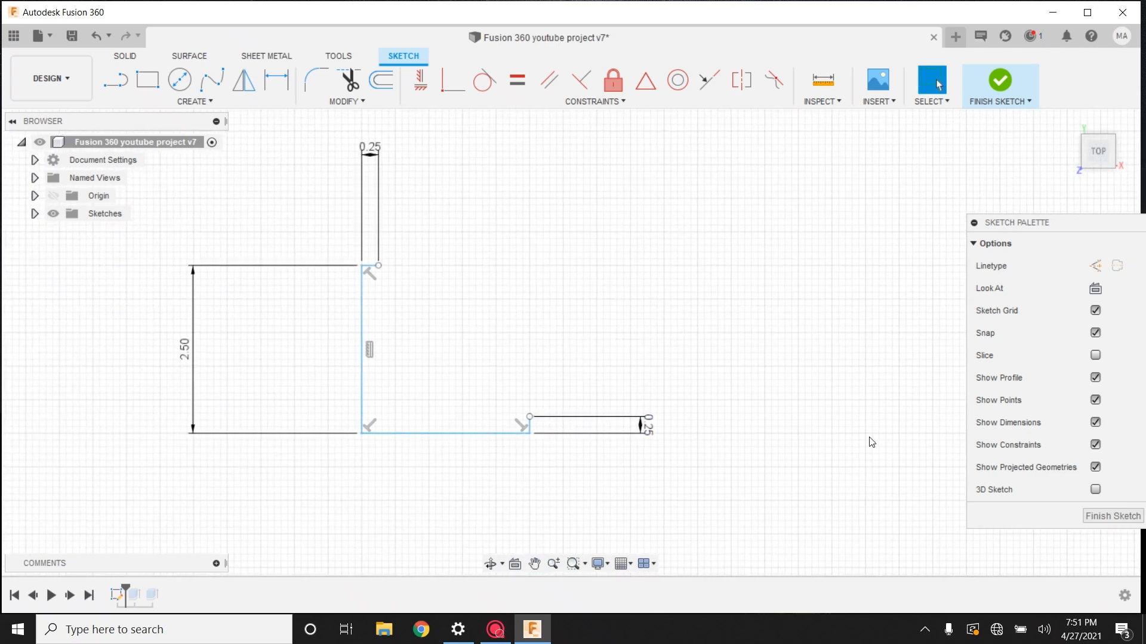
scroll(935, 514, up, 6)
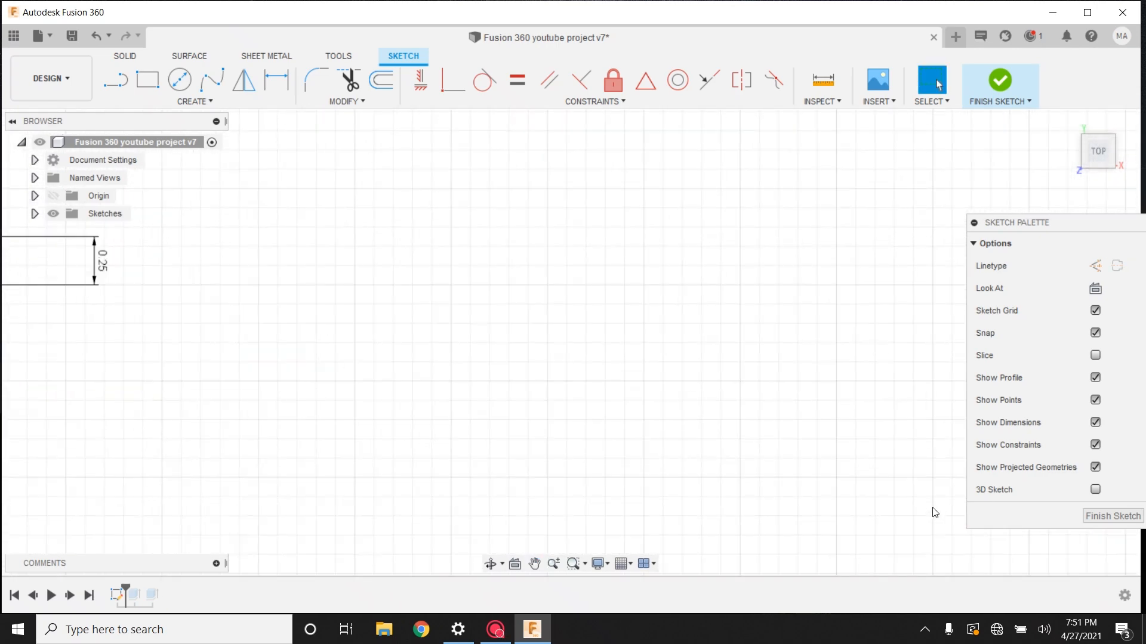
scroll(925, 510, down, 2)
scroll(366, 381, down, 7)
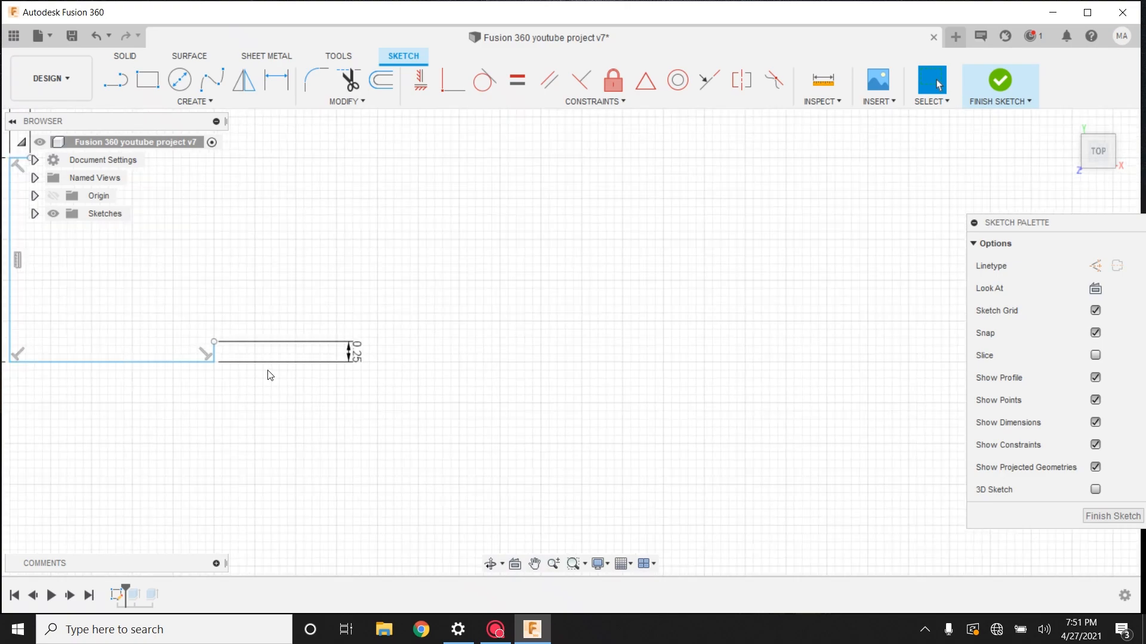
middle_drag(238, 391, 363, 381)
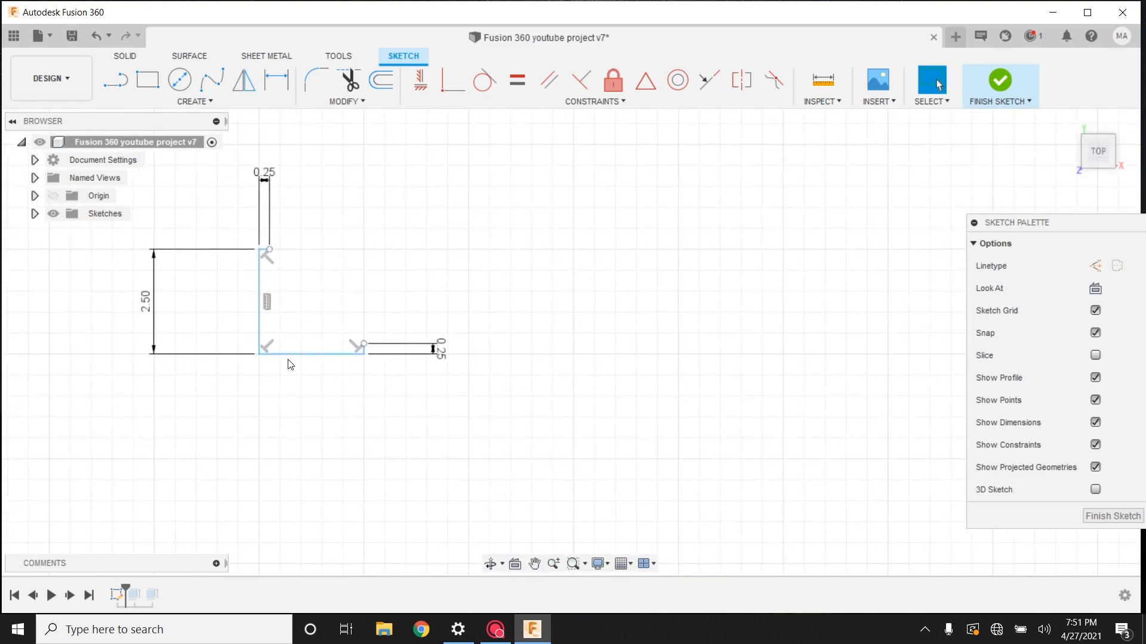
scroll(263, 358, up, 6)
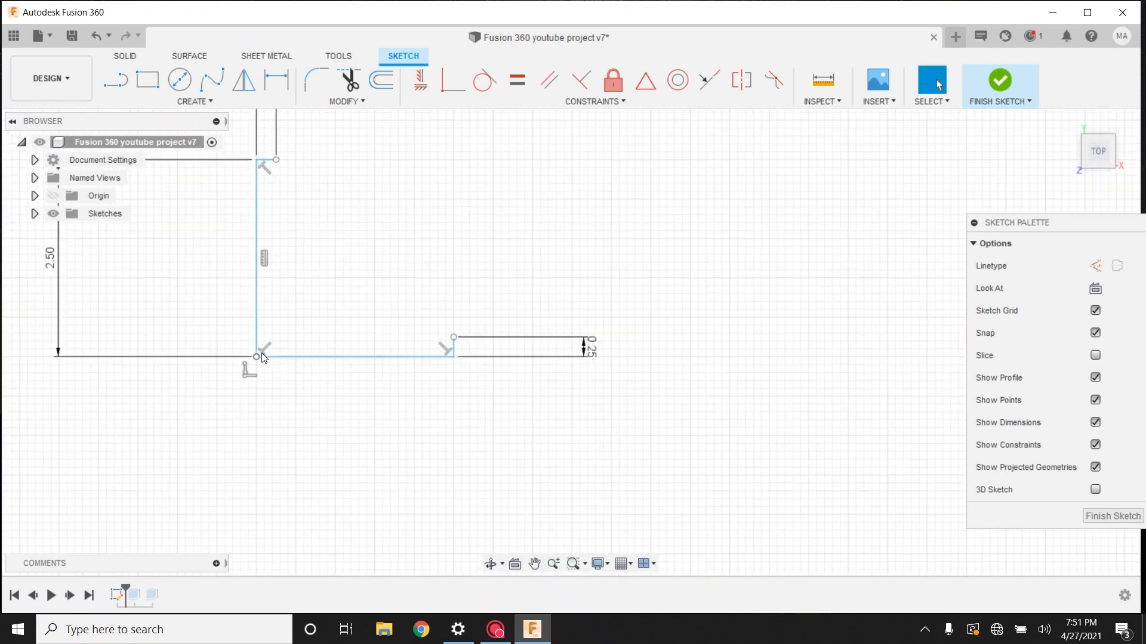
scroll(251, 365, up, 4)
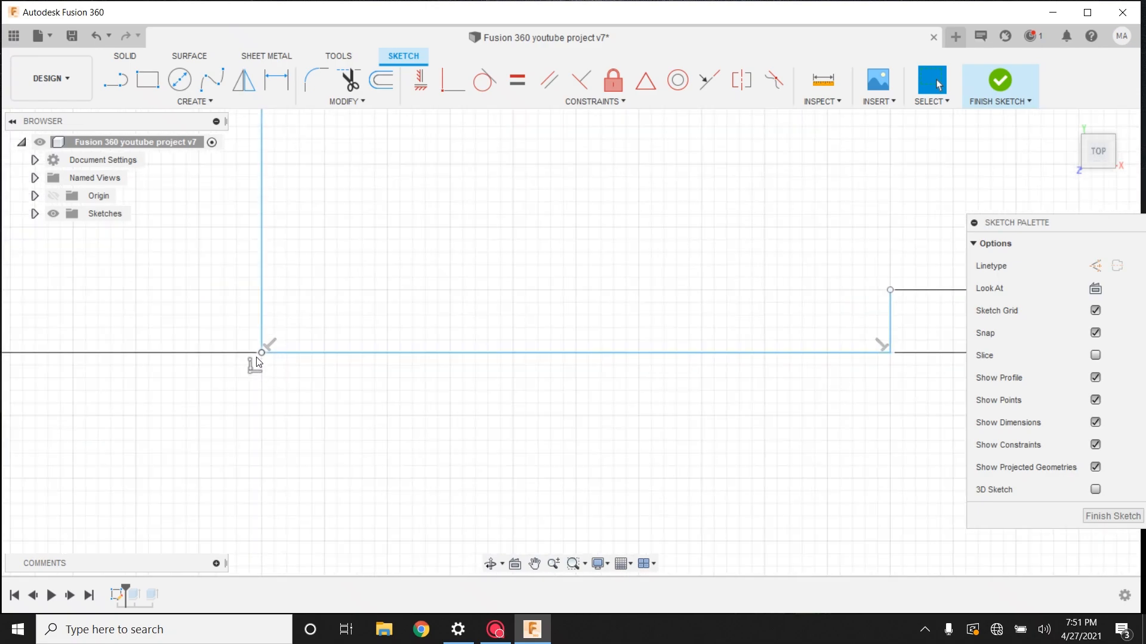
scroll(263, 365, down, 2)
scroll(262, 373, down, 5)
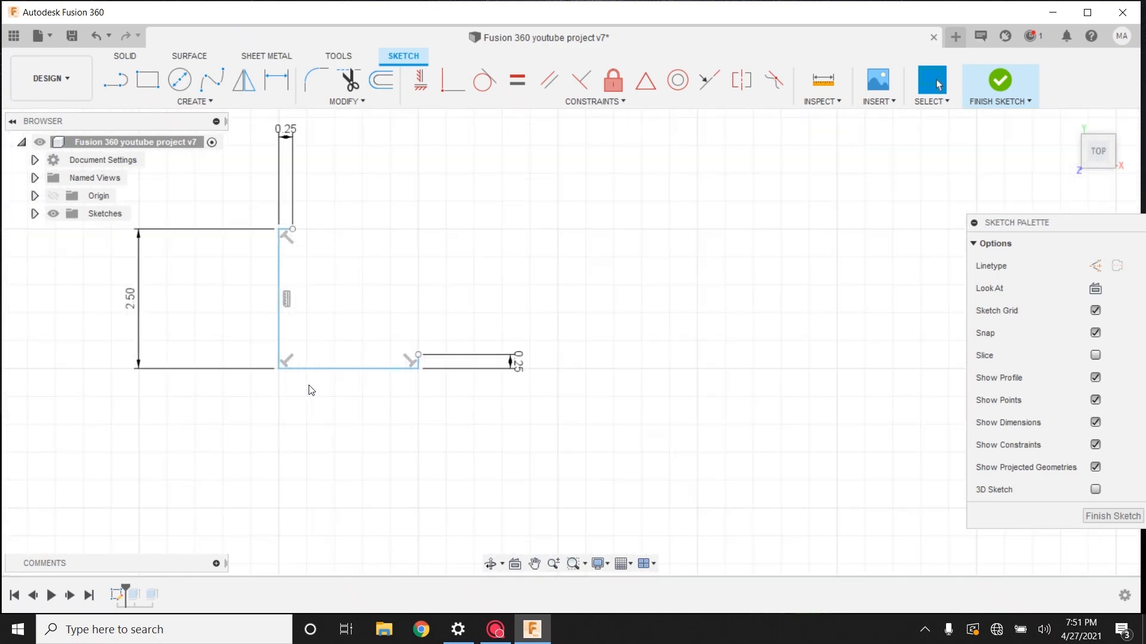
- Close the gusset profile with a diagonal line joining the free ends of the two 0.25 in lines
scroll(327, 342, up, 7)
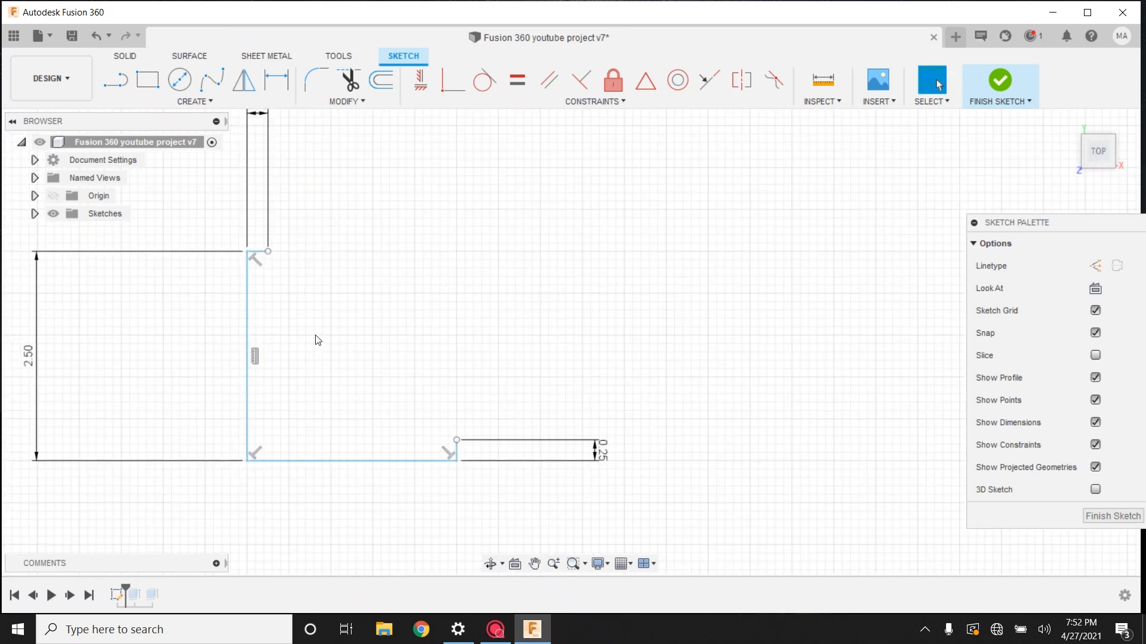
key(l)
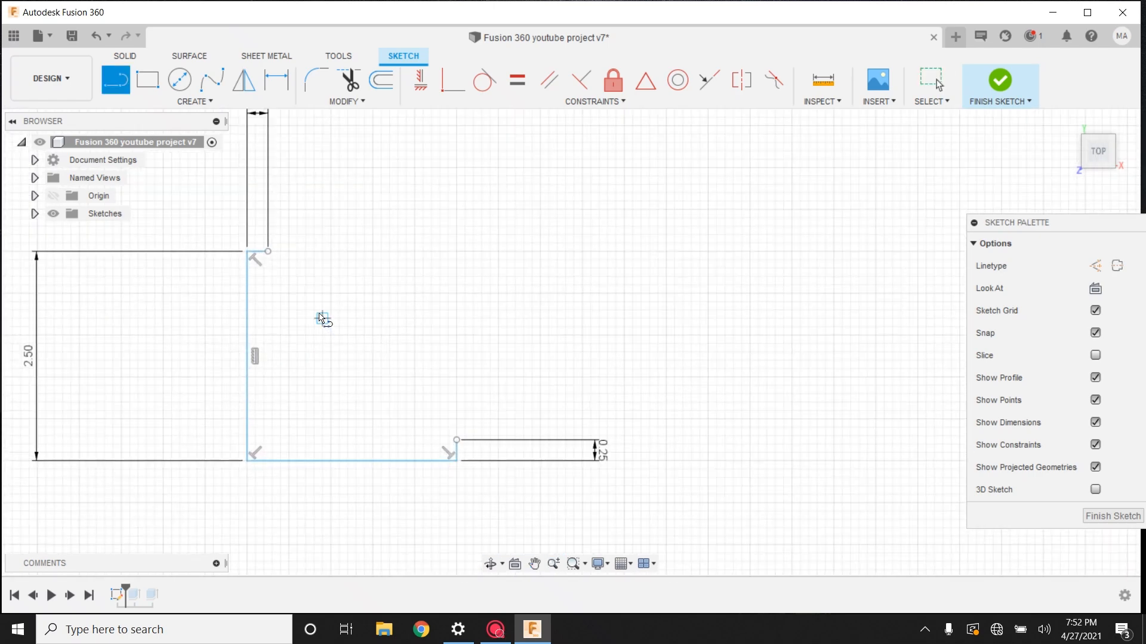
click(269, 252)
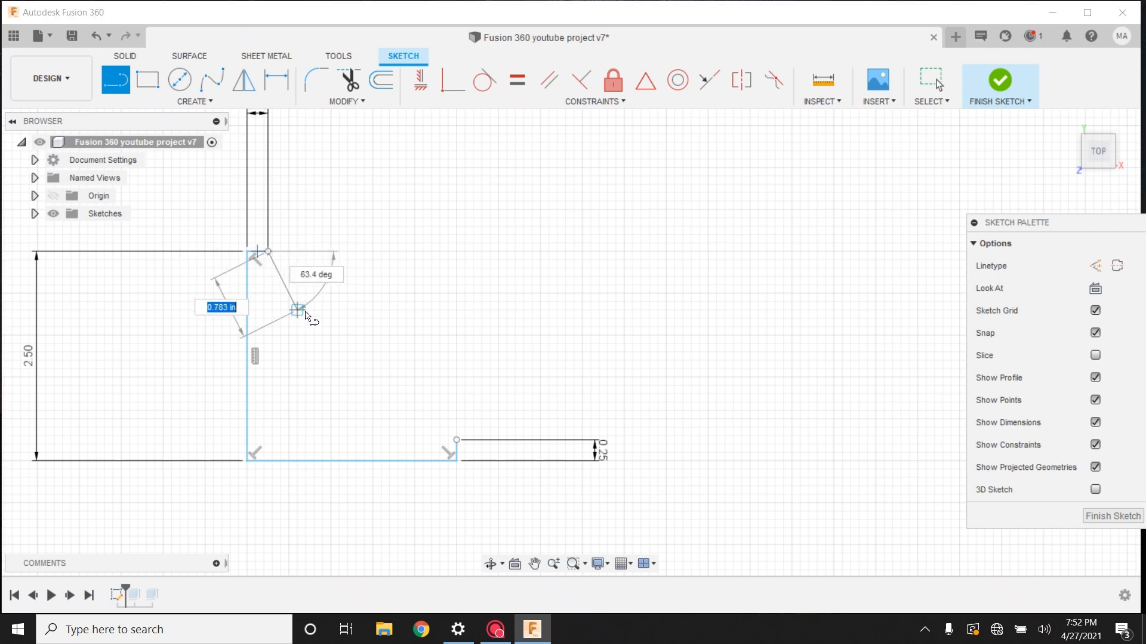
click(455, 440)
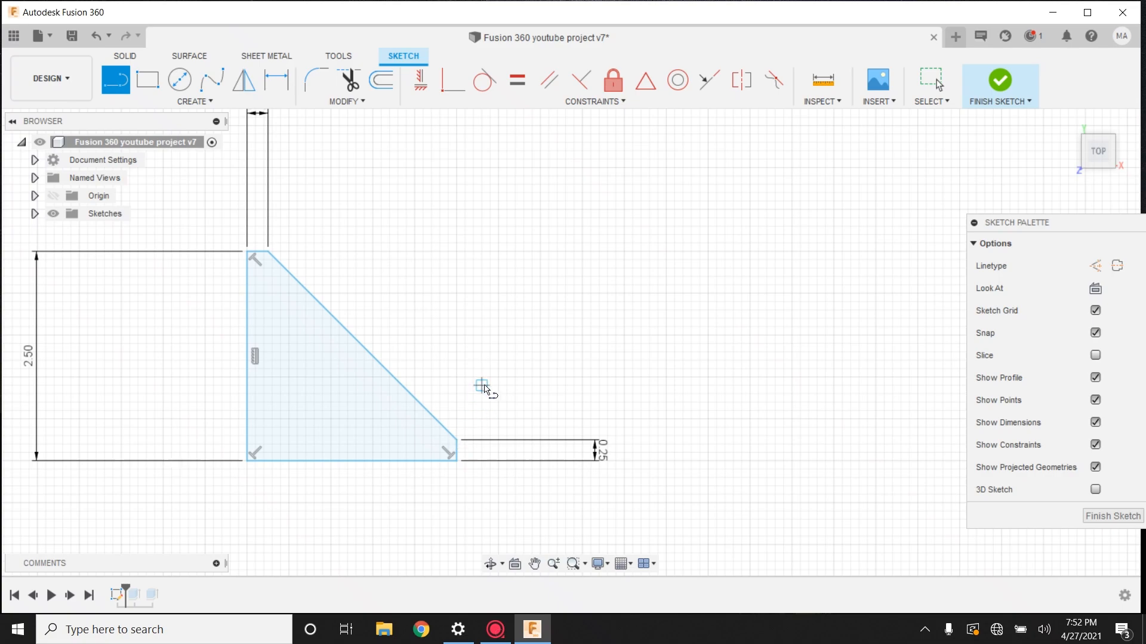
key(Escape)
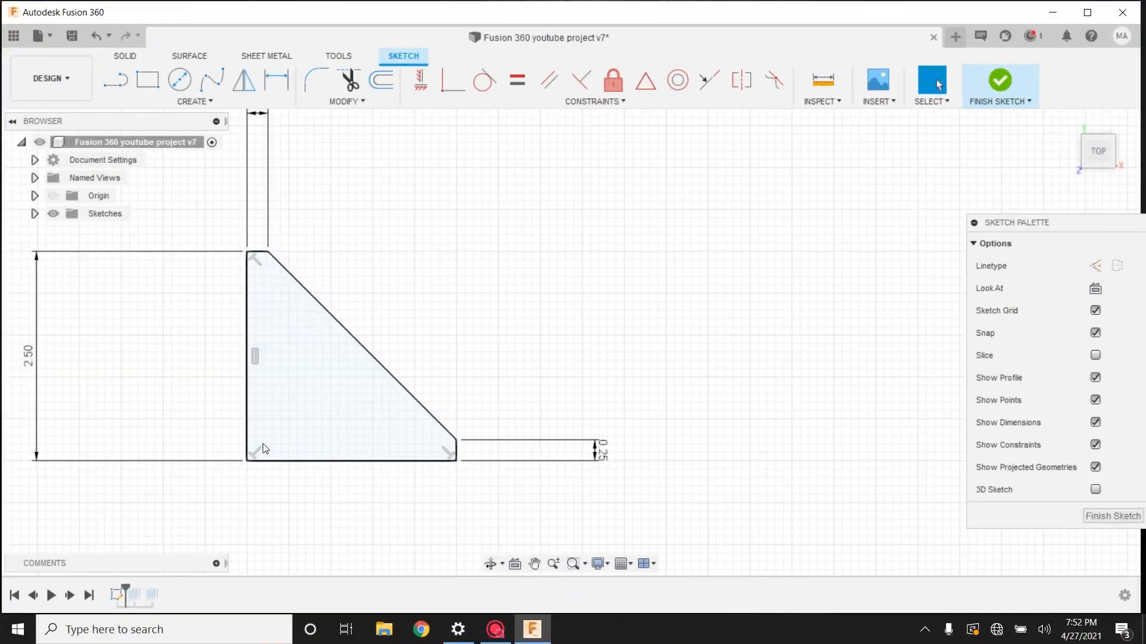
scroll(265, 448, up, 3)
middle_drag(263, 448, 308, 362)
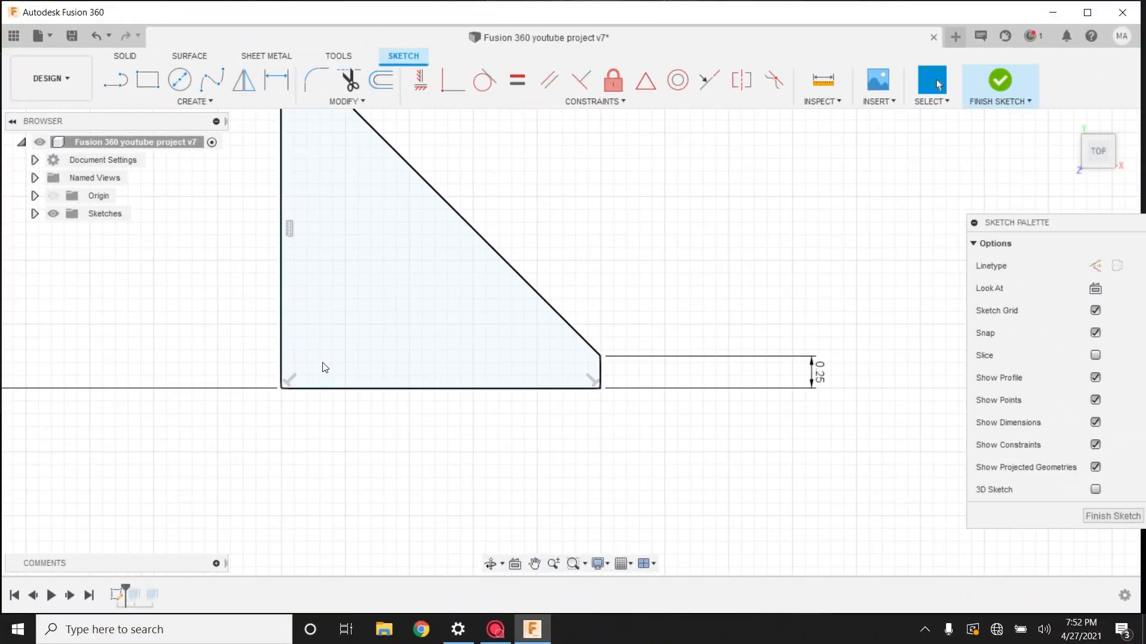
- Draw a diagonal line about 0.324 in long across the gusset's square corner, from the bottom edge to the vertical edge
key(l)
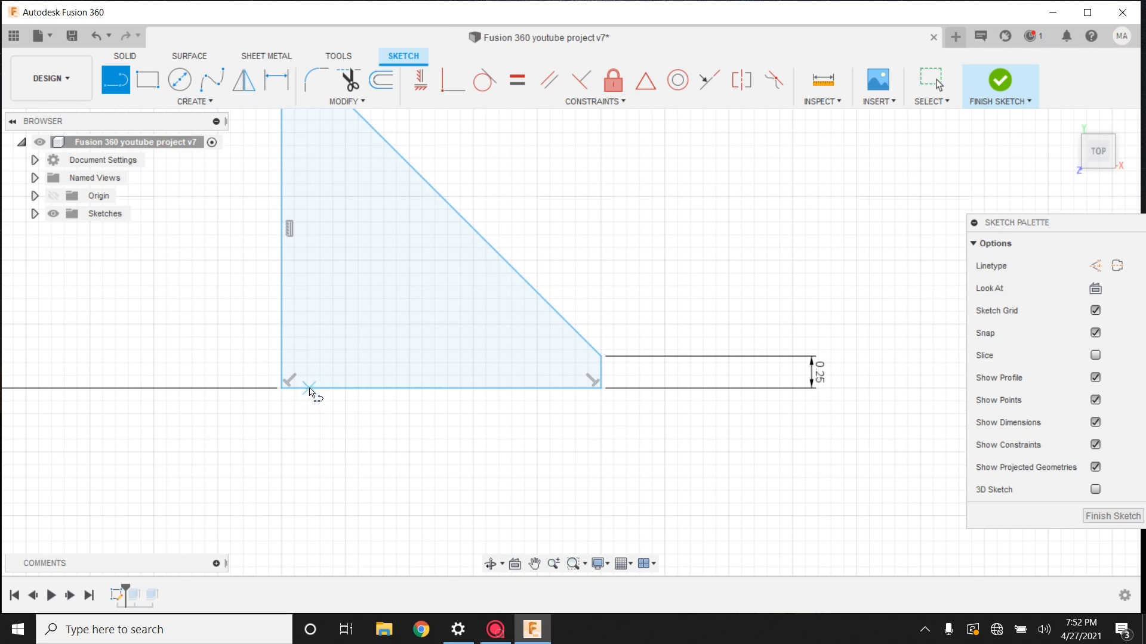
click(309, 387)
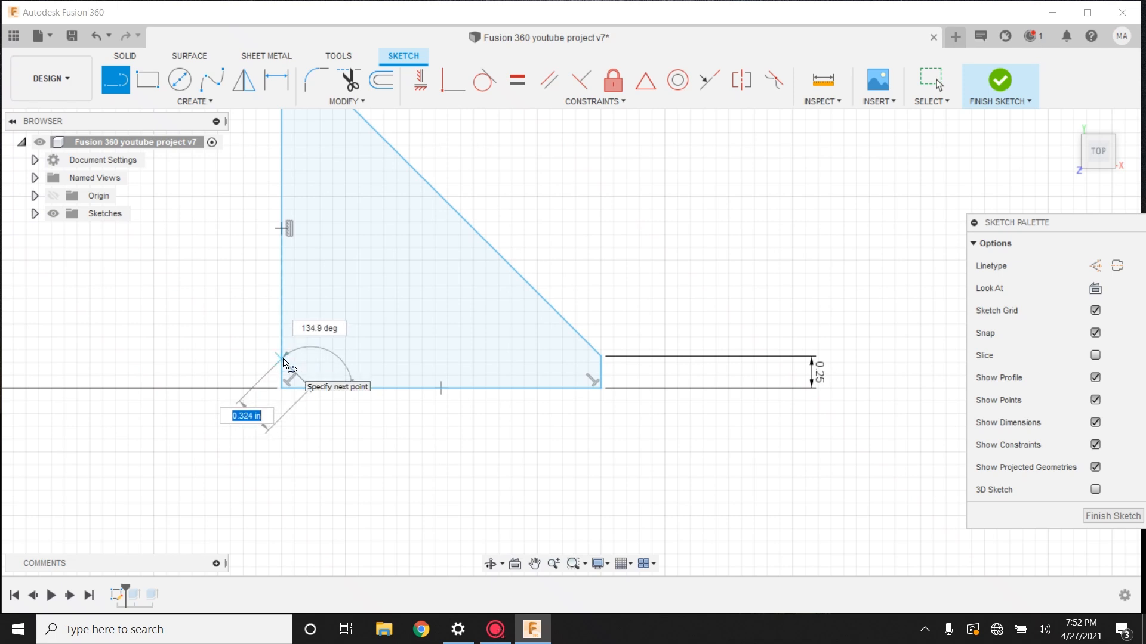
key(Escape)
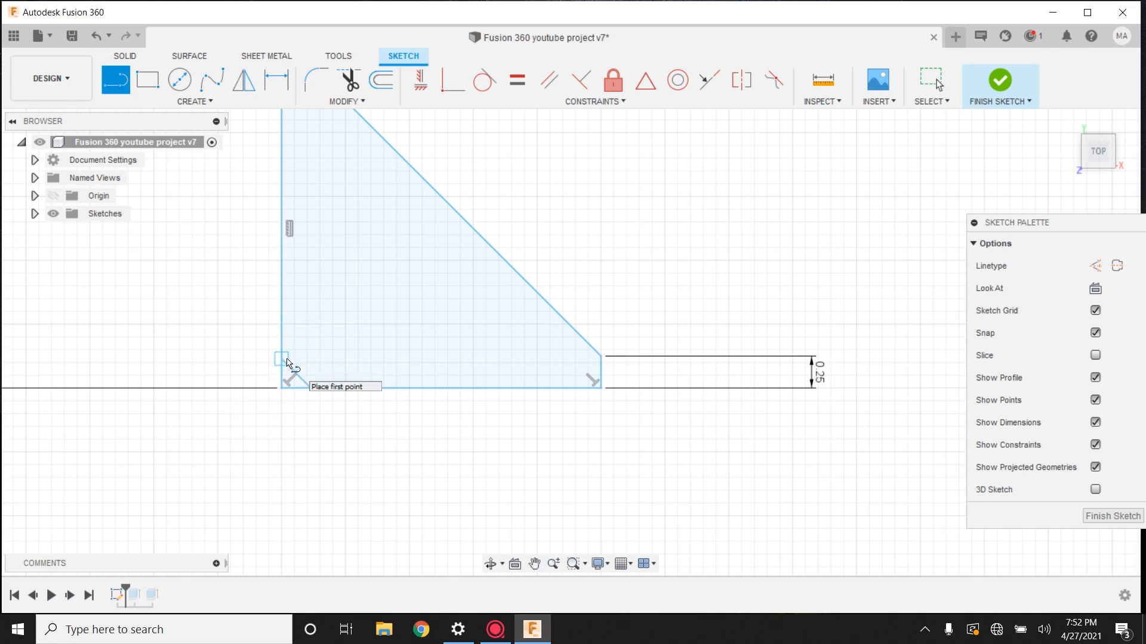
key(Escape)
- Trim the horizontal and vertical edge pieces outside the short diagonal to leave a clipped corner on the gusset
scroll(292, 382, up, 2)
scroll(297, 394, up, 2)
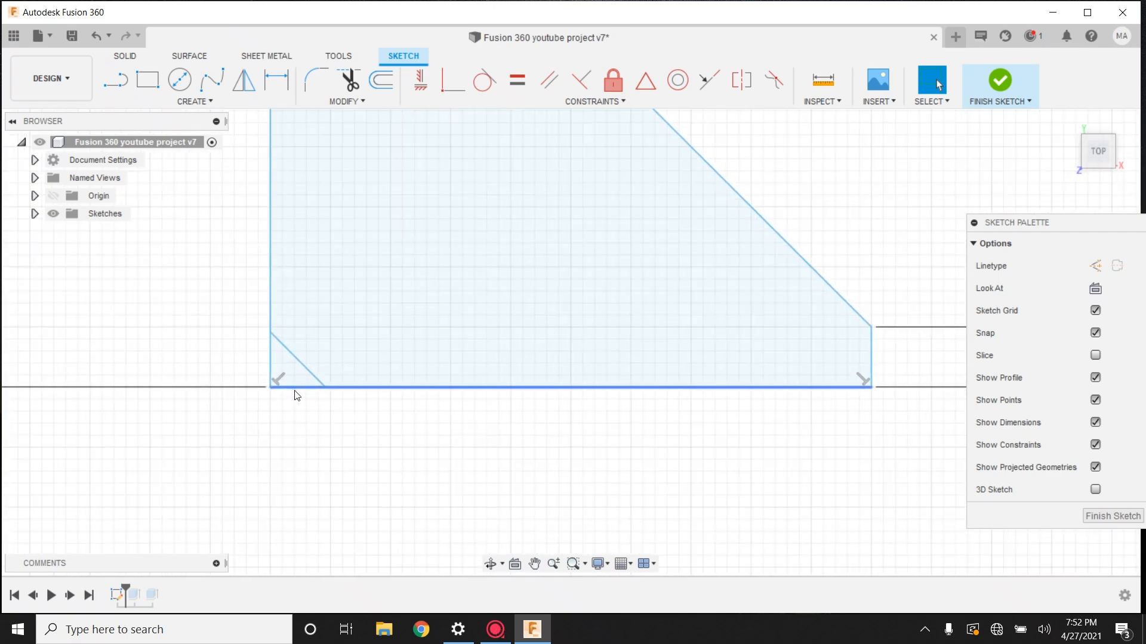
key(t)
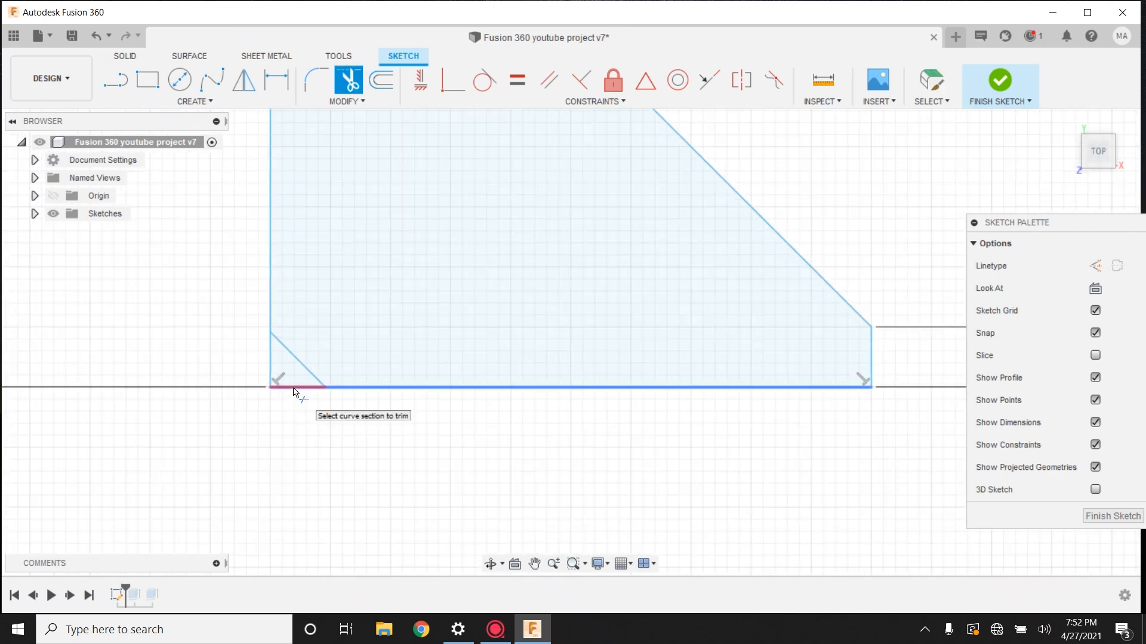
click(294, 391)
click(275, 385)
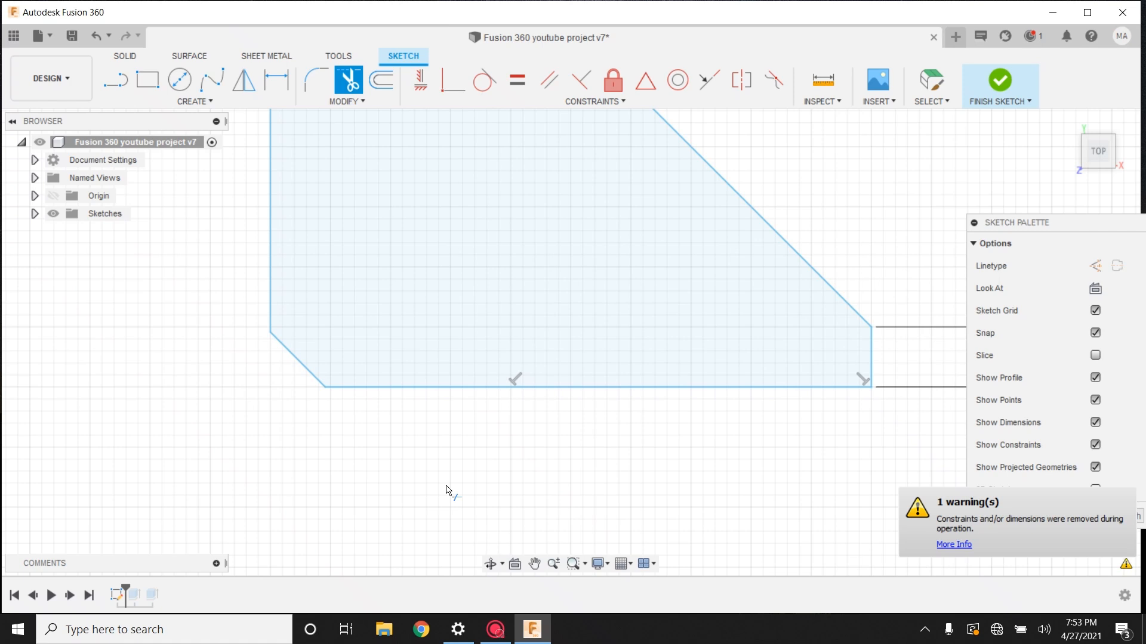
key(Escape)
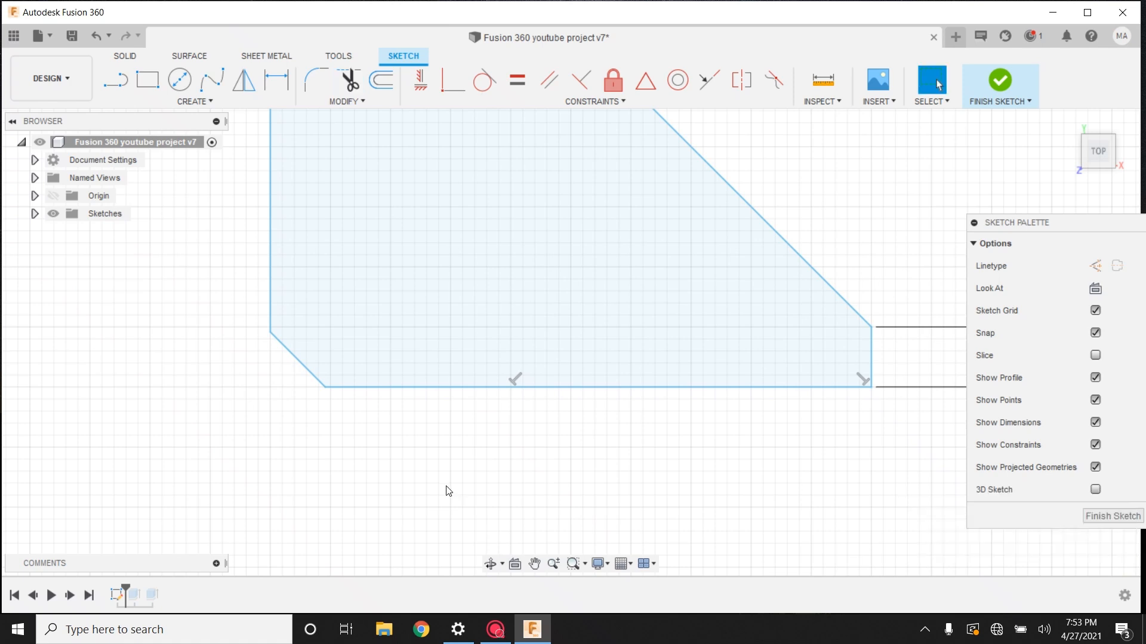
- Reposition the two 0.25 in dimensions so they sit close against the gusset's blunted ends
scroll(511, 435, down, 10)
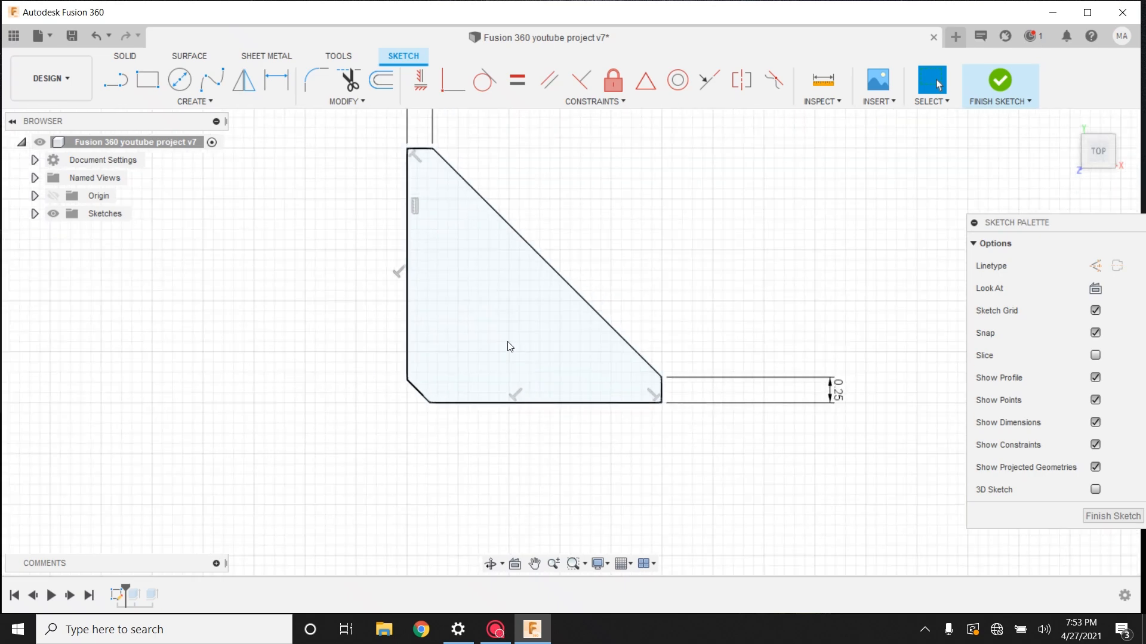
scroll(509, 346, down, 5)
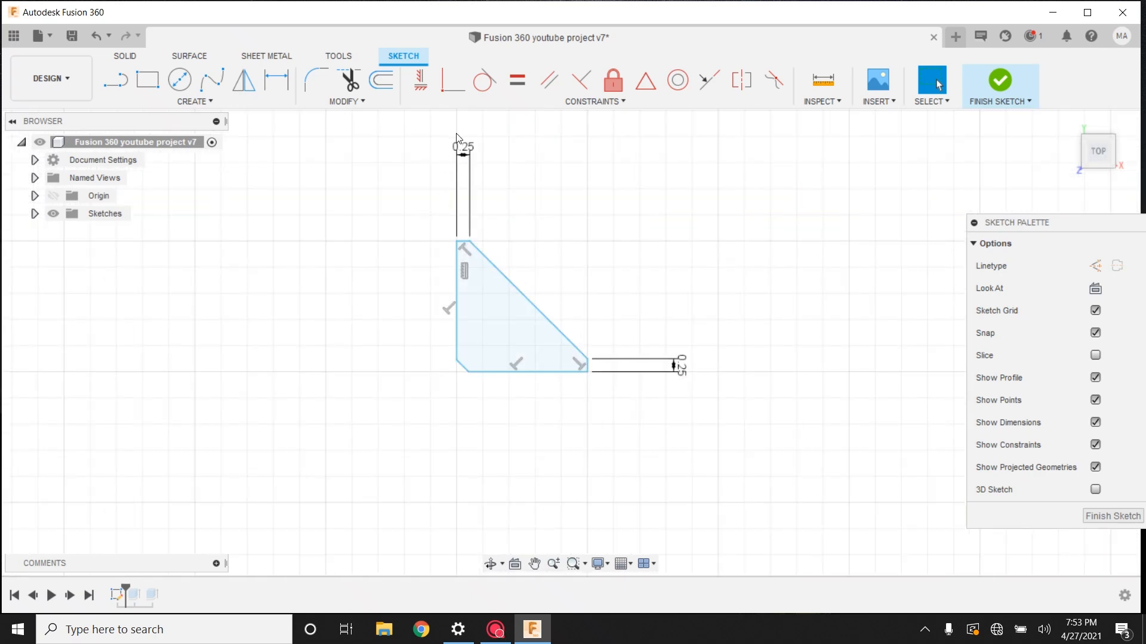
drag(457, 152, 468, 260)
drag(686, 374, 588, 379)
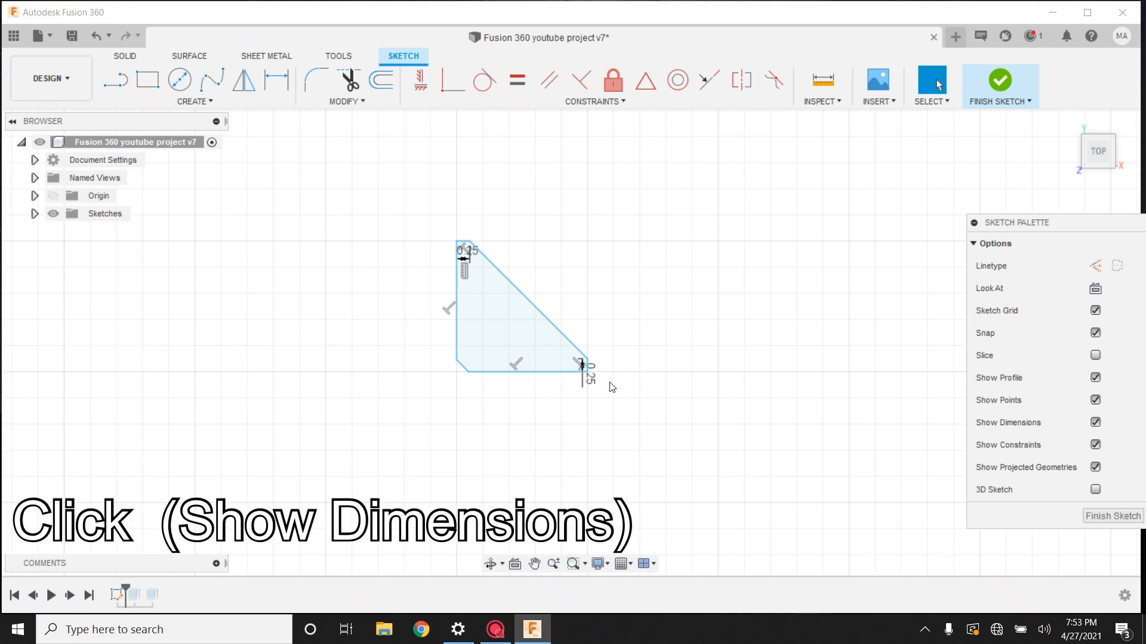
- Select the entire gusset profile and start Move/Copy on it with Create Copy enabled
scroll(527, 267, up, 1)
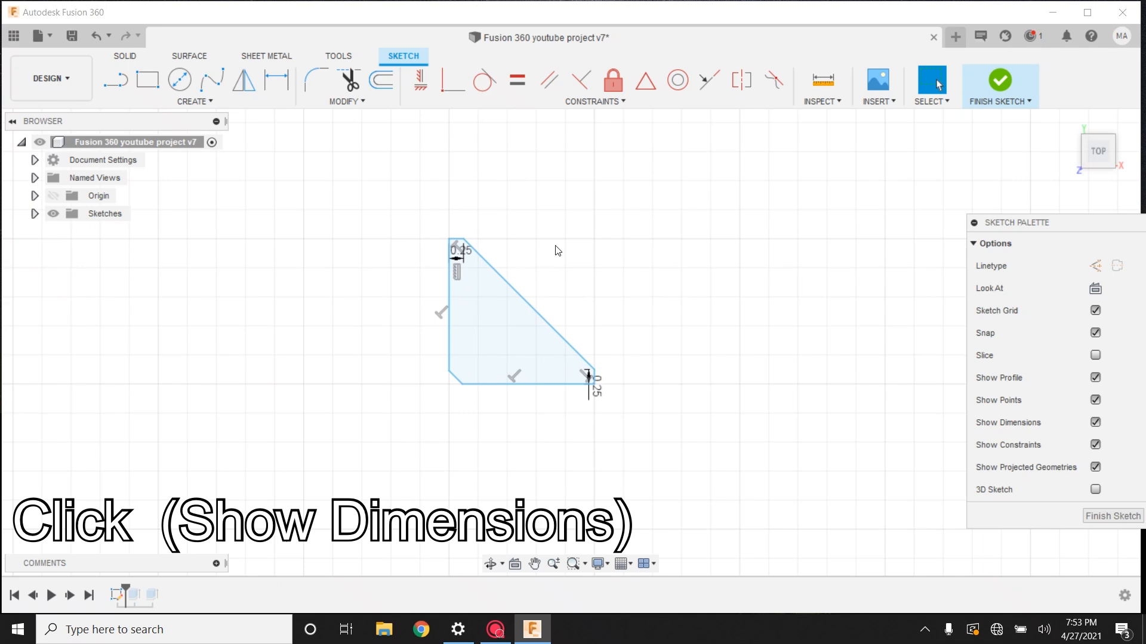
scroll(557, 250, up, 1)
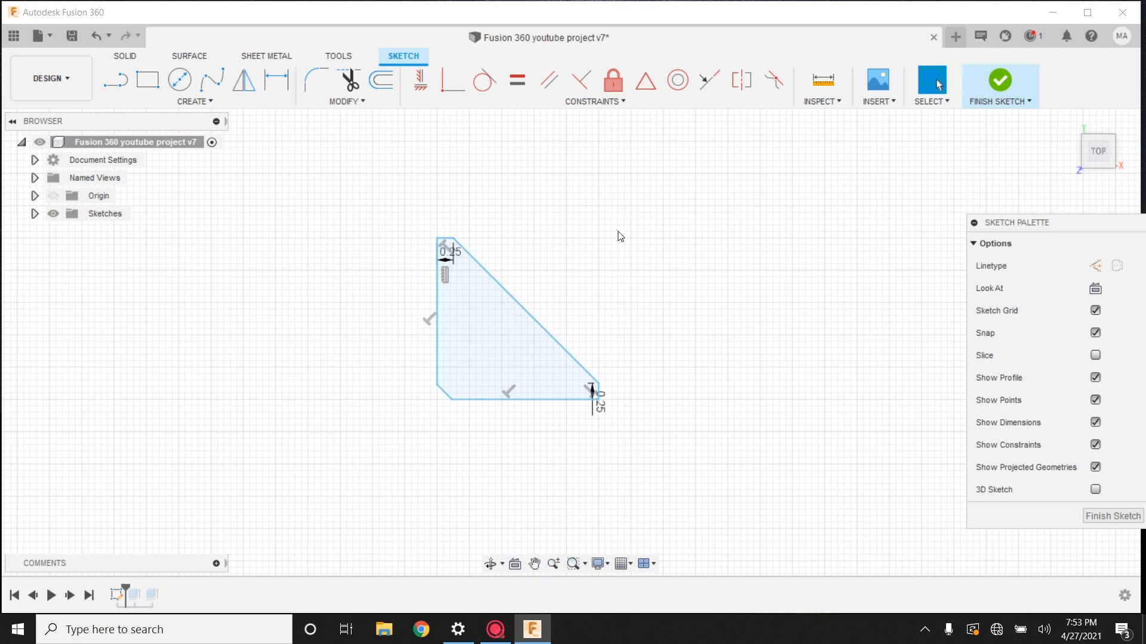
mouse_move(618, 233)
mouse_down()
mouse_move(610, 337)
mouse_move(550, 389)
mouse_move(482, 418)
mouse_move(413, 428)
mouse_up()
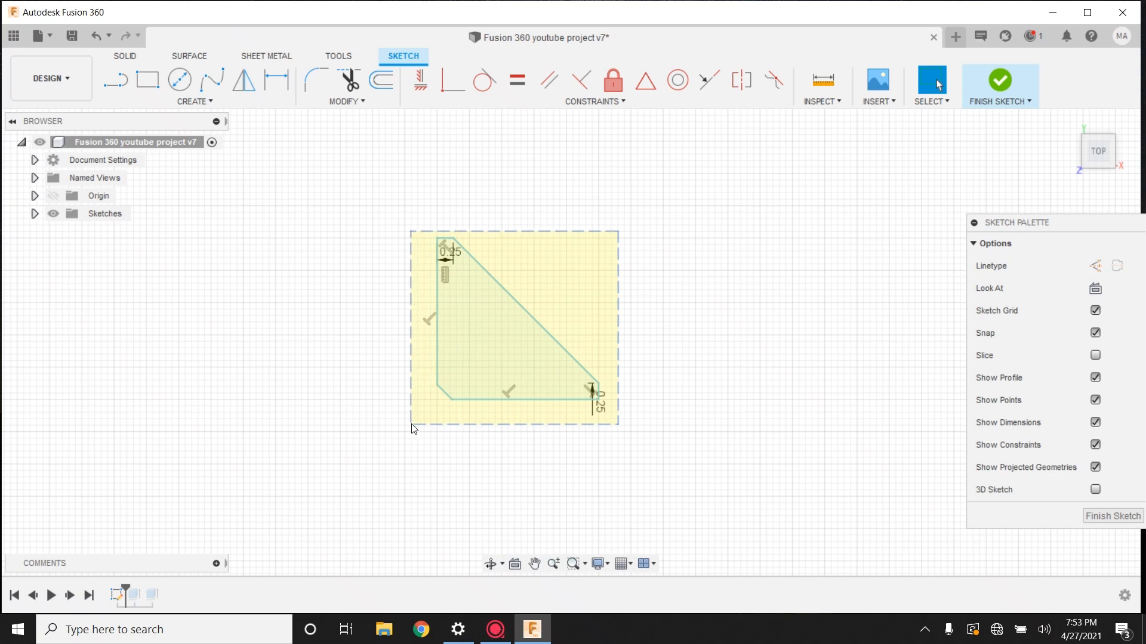
drag(412, 425, 412, 425)
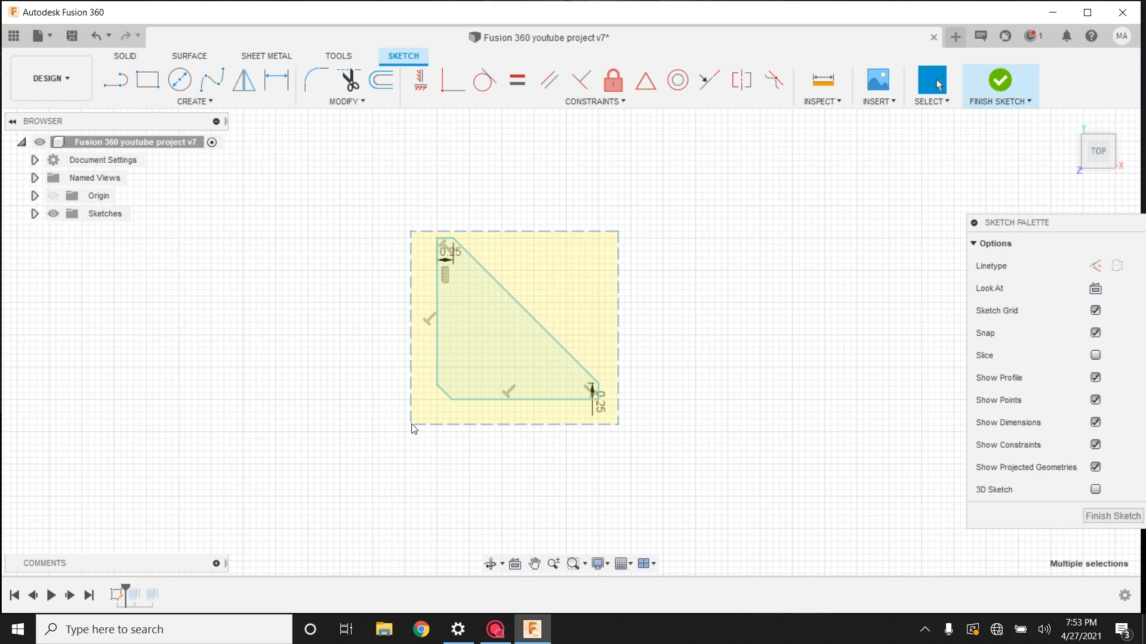
right_click(496, 354)
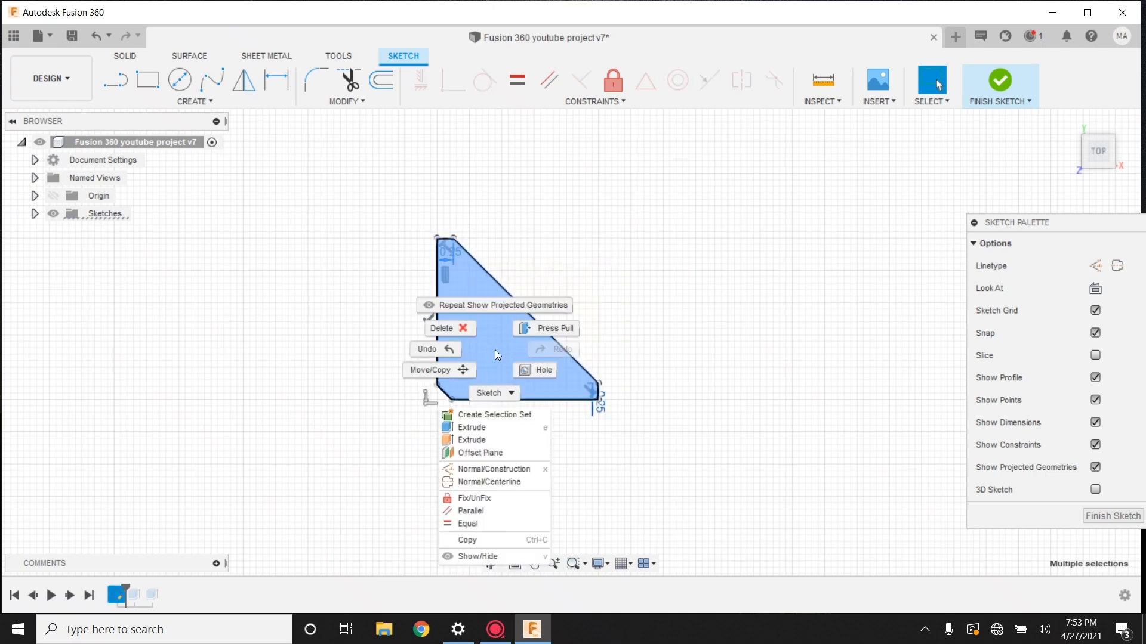
click(466, 370)
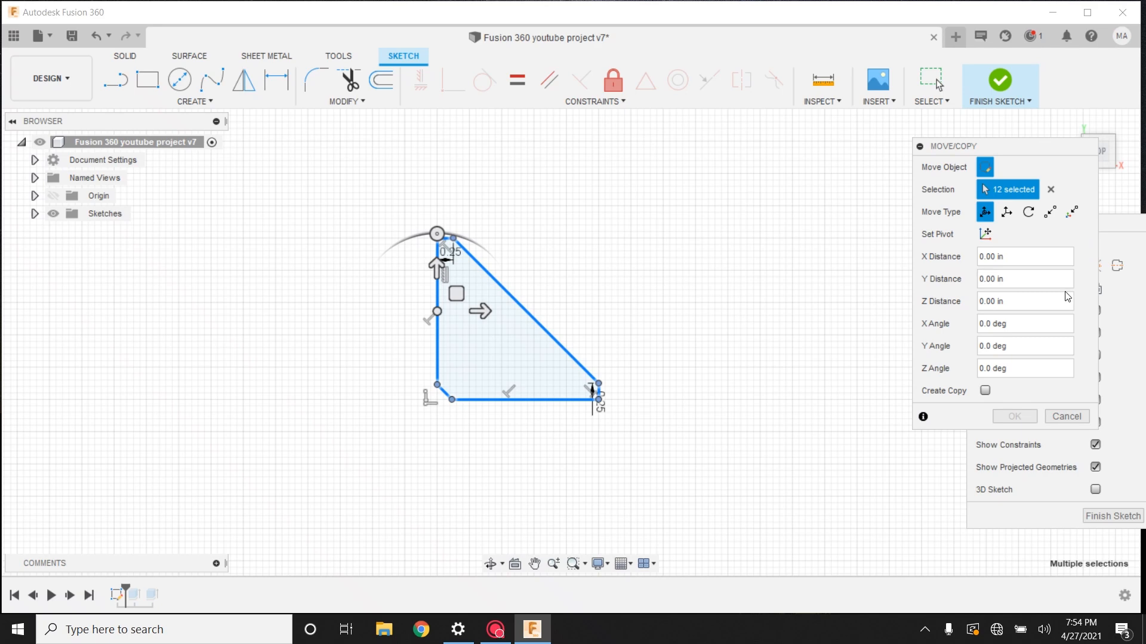
click(985, 391)
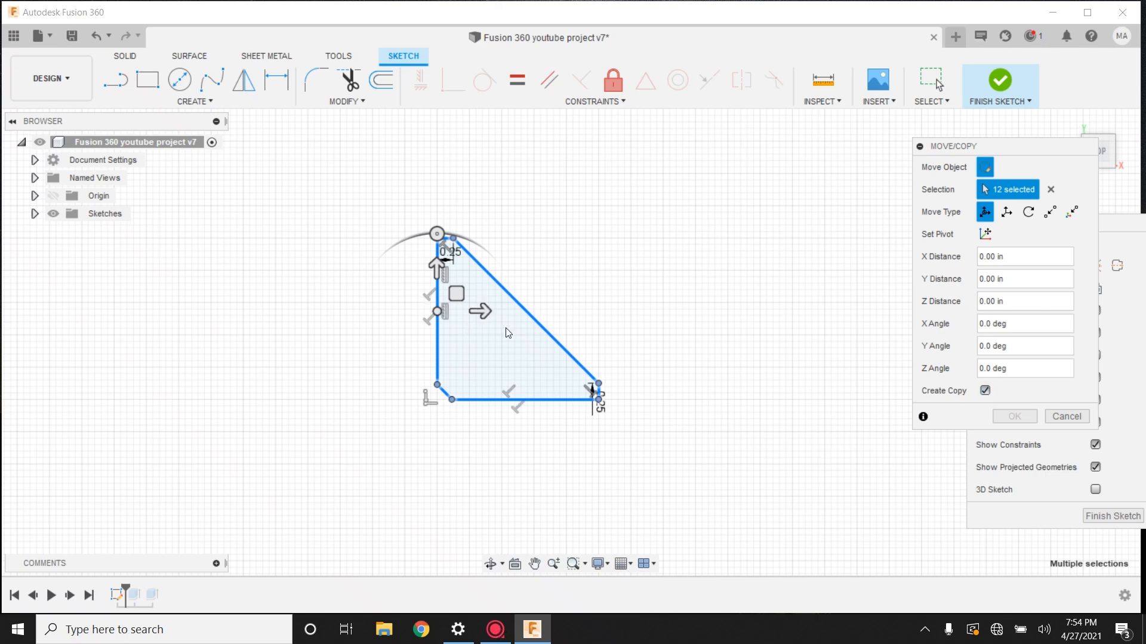
- Place a copy of the gusset to the right of the original, entering an X distance of 2 in
scroll(508, 333, down, 3)
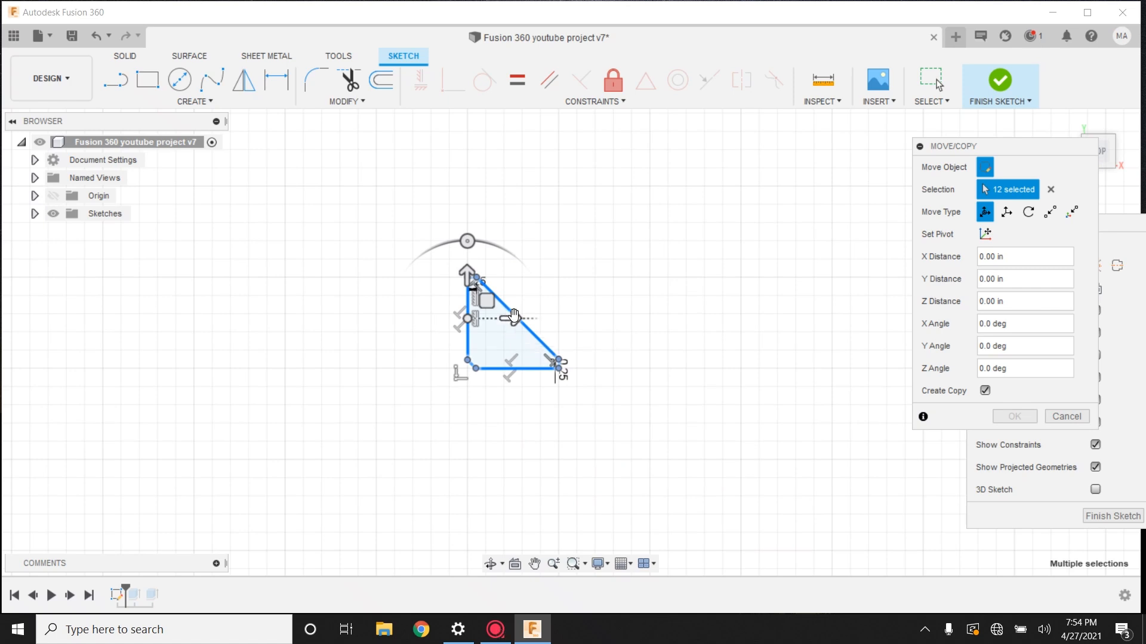
mouse_move(514, 314)
mouse_down()
mouse_move(568, 318)
mouse_move(513, 322)
mouse_up()
scroll(513, 331, up, 3)
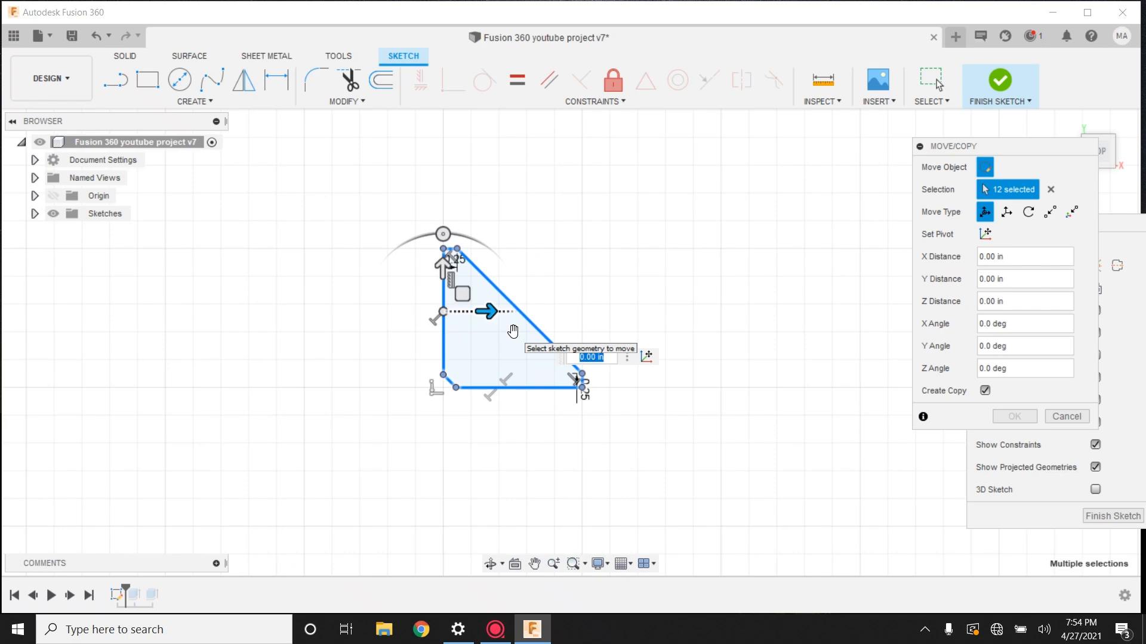
scroll(513, 332, up, 6)
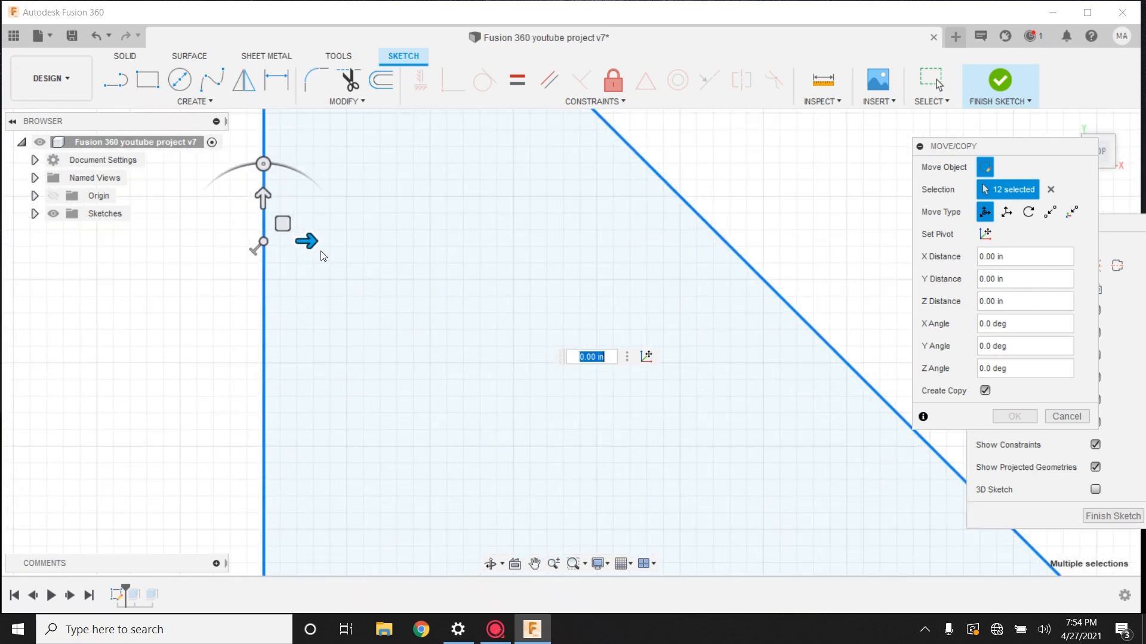
mouse_move(307, 241)
mouse_down()
mouse_move(348, 247)
mouse_move(307, 241)
mouse_up()
scroll(332, 267, down, 4)
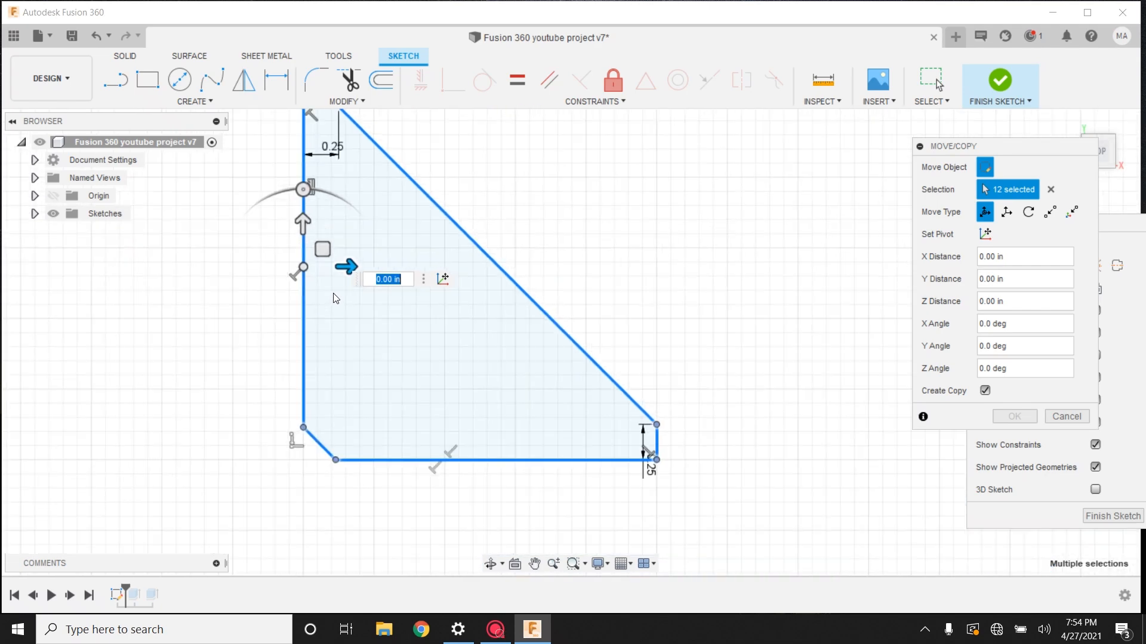
scroll(335, 295, down, 2)
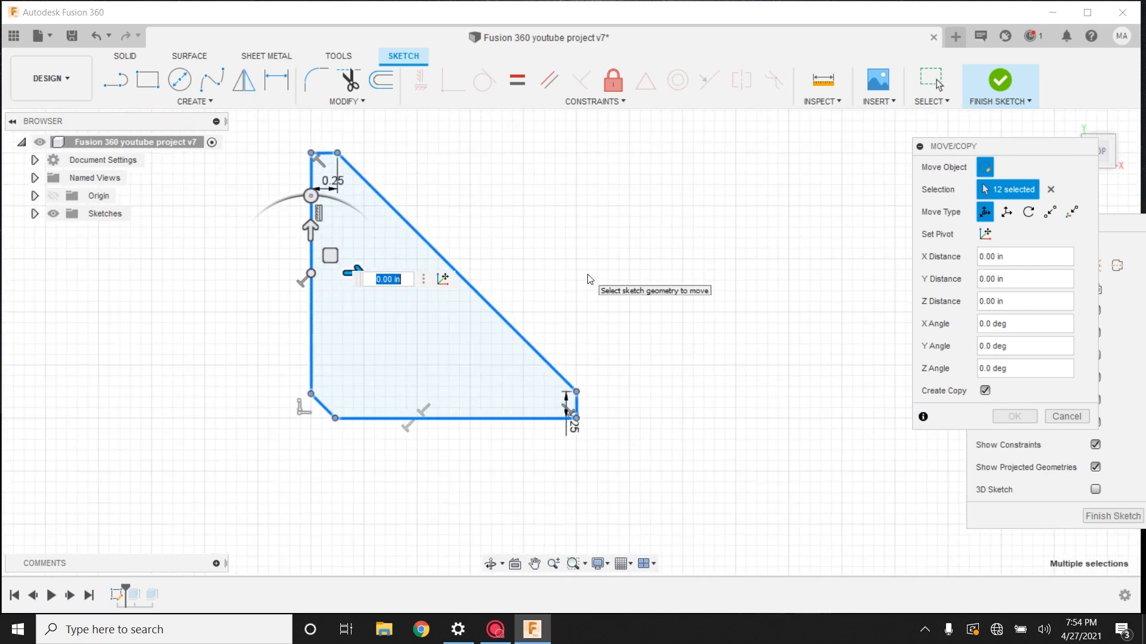
drag(305, 230, 512, 257)
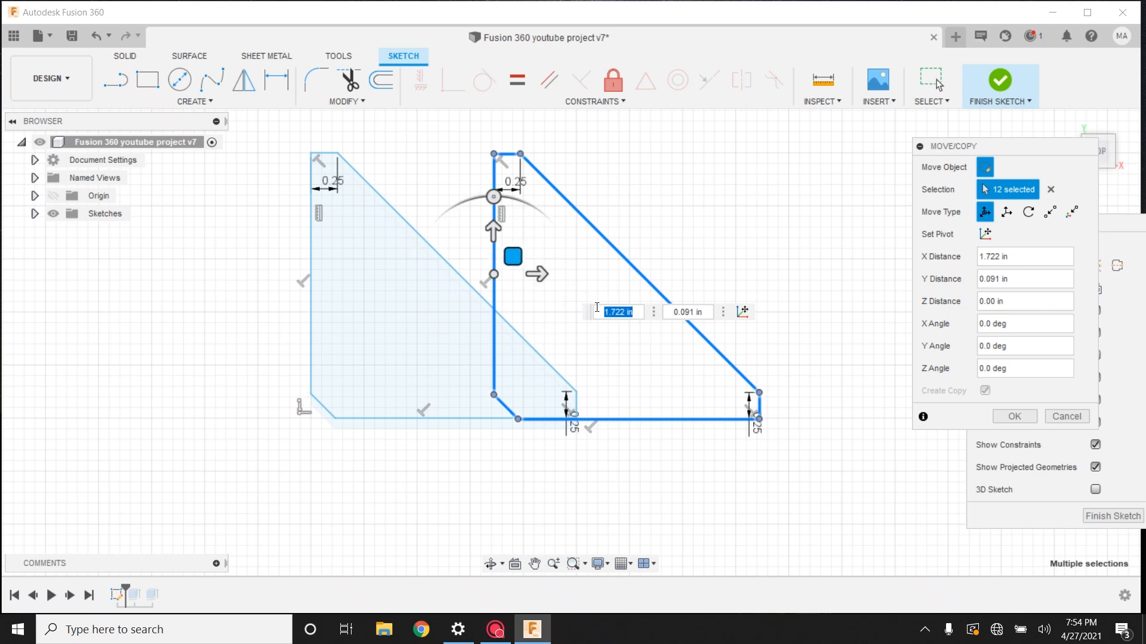
key(BackSpace)
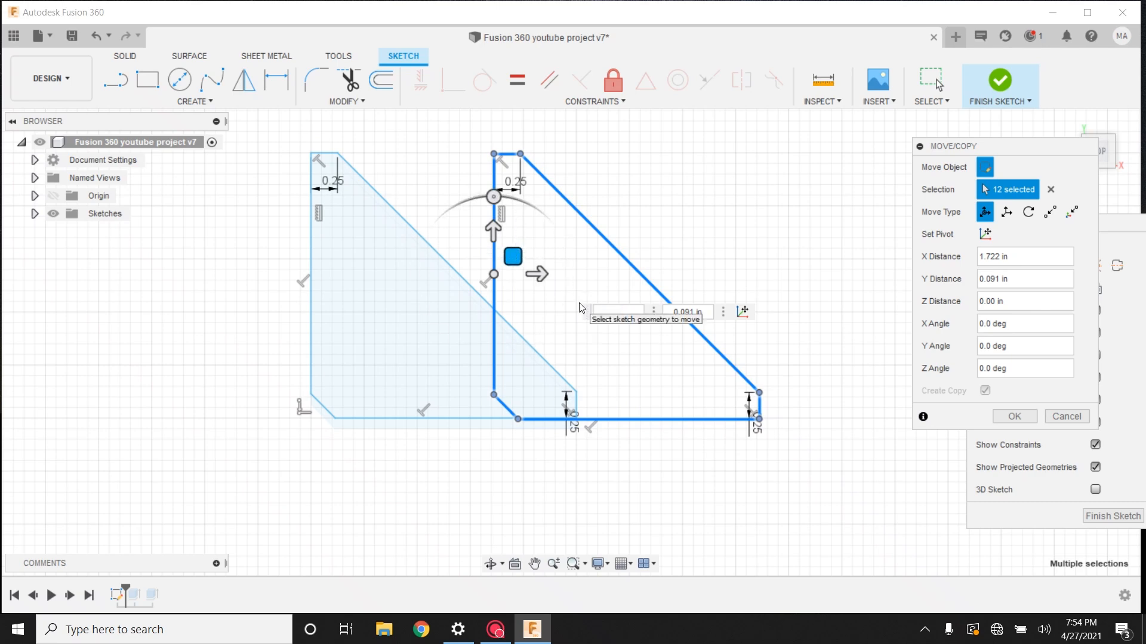
text(2)
key(Tab)
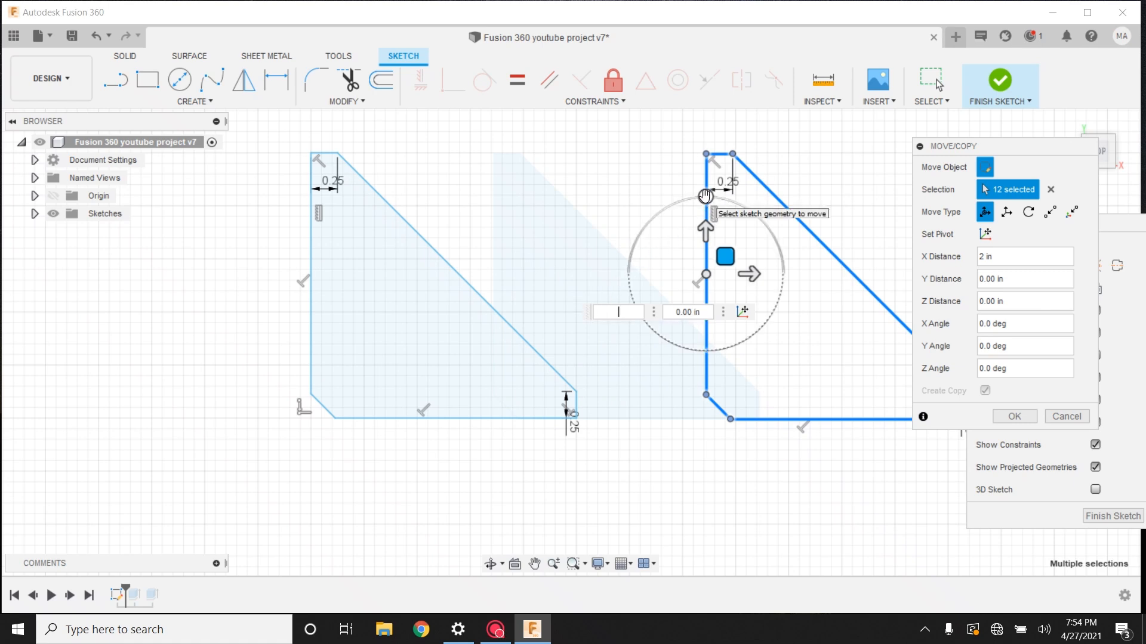
- Rotate the copied gusset 180 degrees about Z and move it about 1.195 in in X and 0.232 in in Y toward the original
mouse_move(706, 196)
mouse_down()
mouse_move(660, 229)
mouse_move(631, 297)
mouse_move(657, 332)
mouse_move(701, 353)
mouse_up()
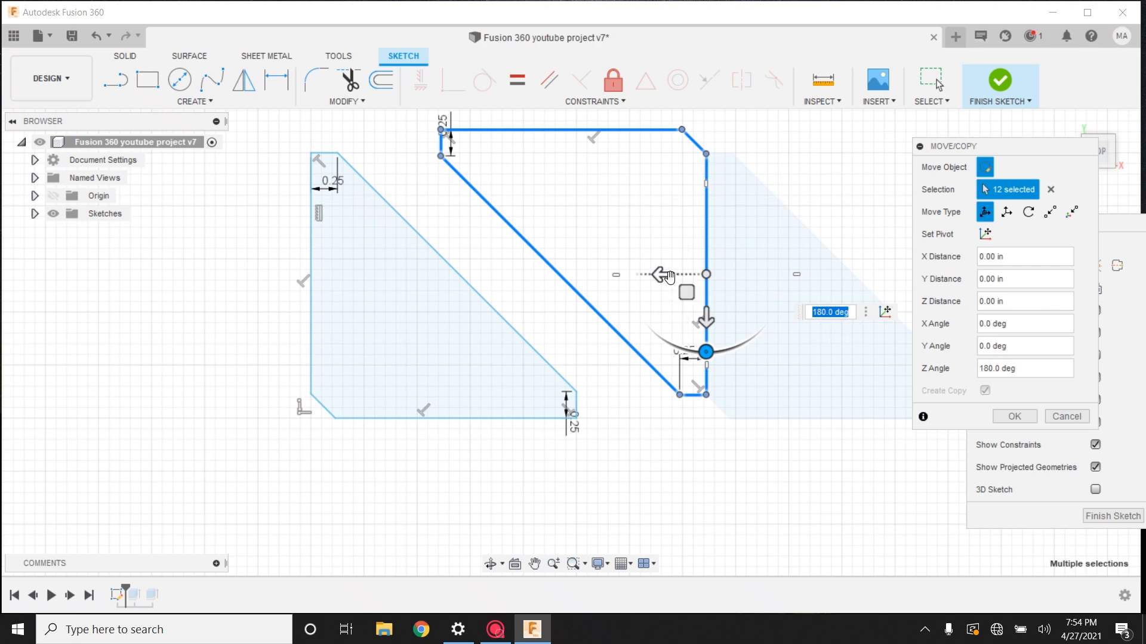
drag(685, 292, 560, 322)
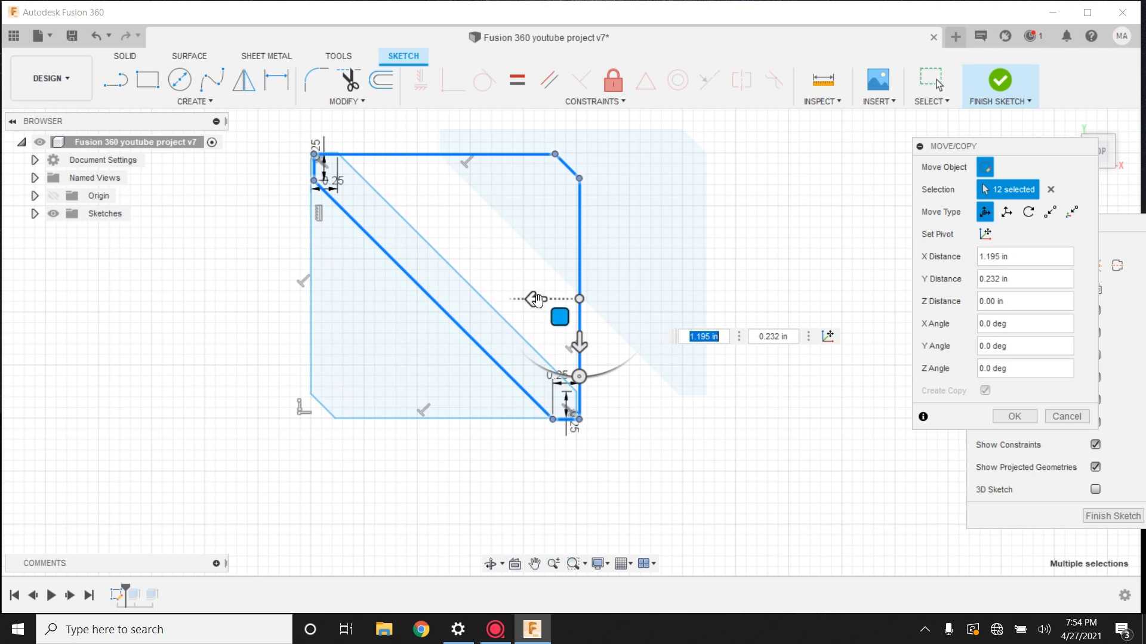
- Shift the rotated copy -0.70 in along X to leave a gap between the two diagonal edges, and apply the copy
drag(535, 299, 621, 301)
scroll(620, 298, up, 3)
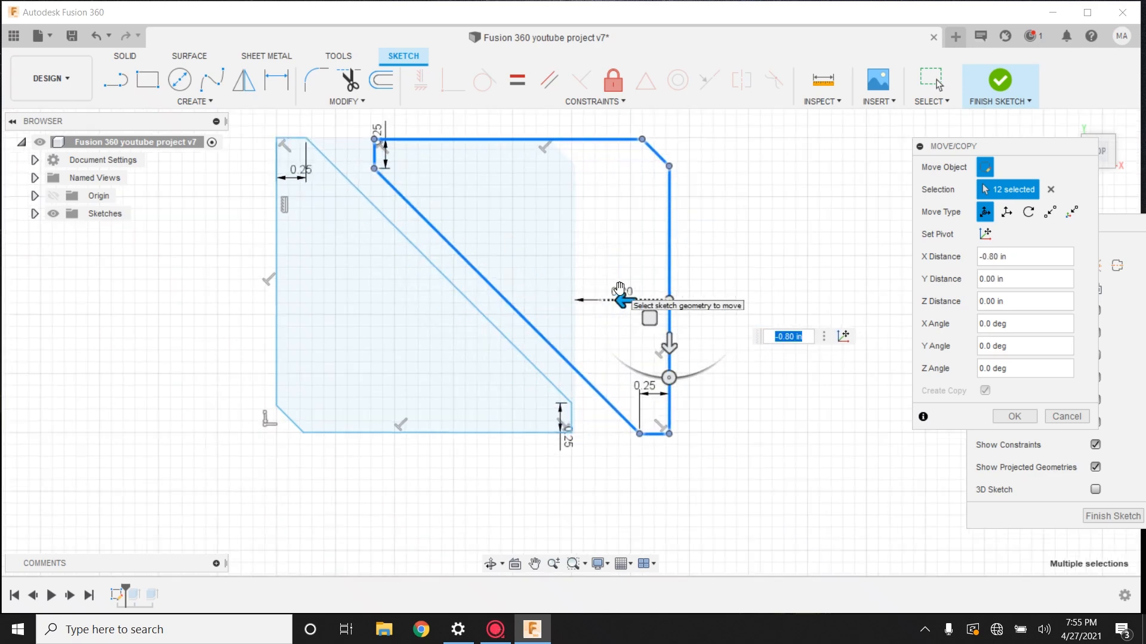
scroll(621, 292, up, 3)
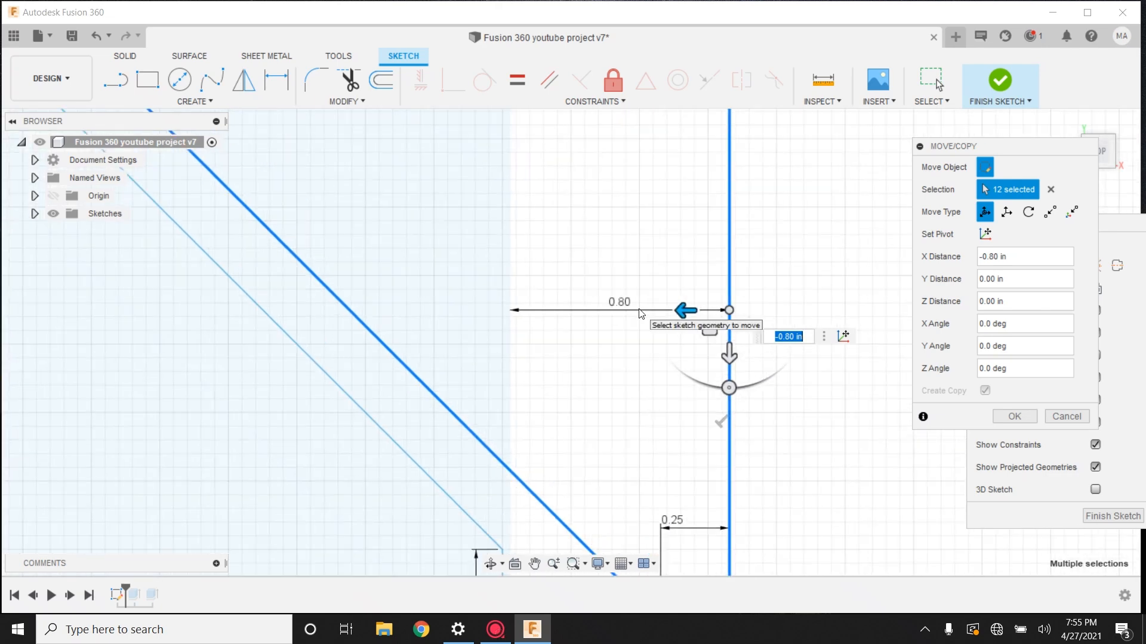
drag(680, 308, 670, 308)
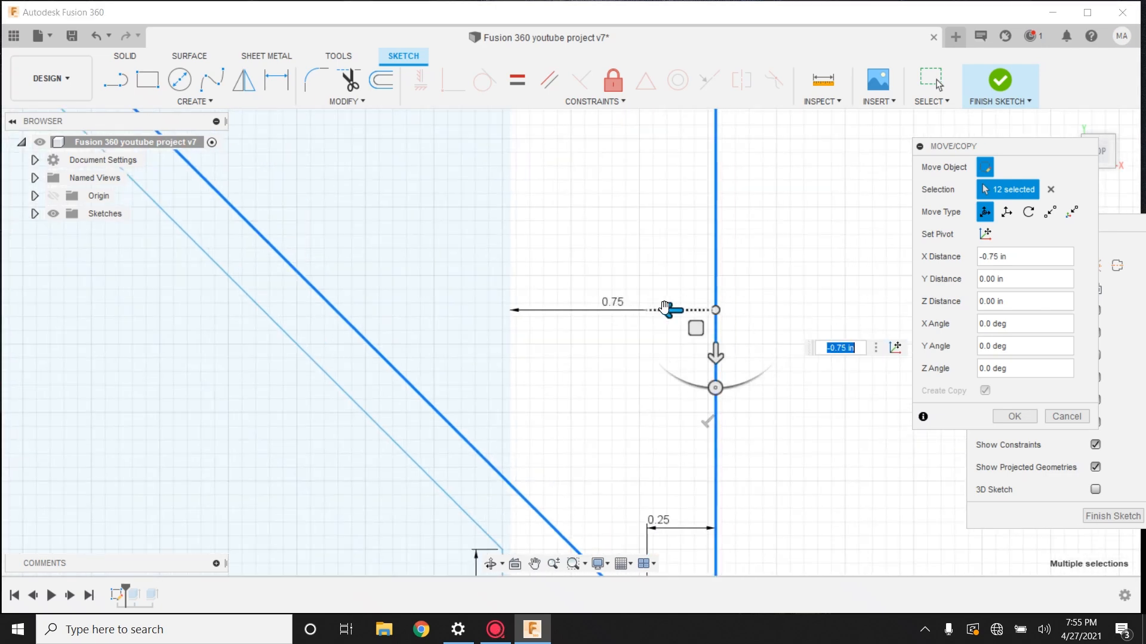
scroll(585, 315, down, 3)
scroll(585, 315, down, 4)
scroll(588, 318, up, 5)
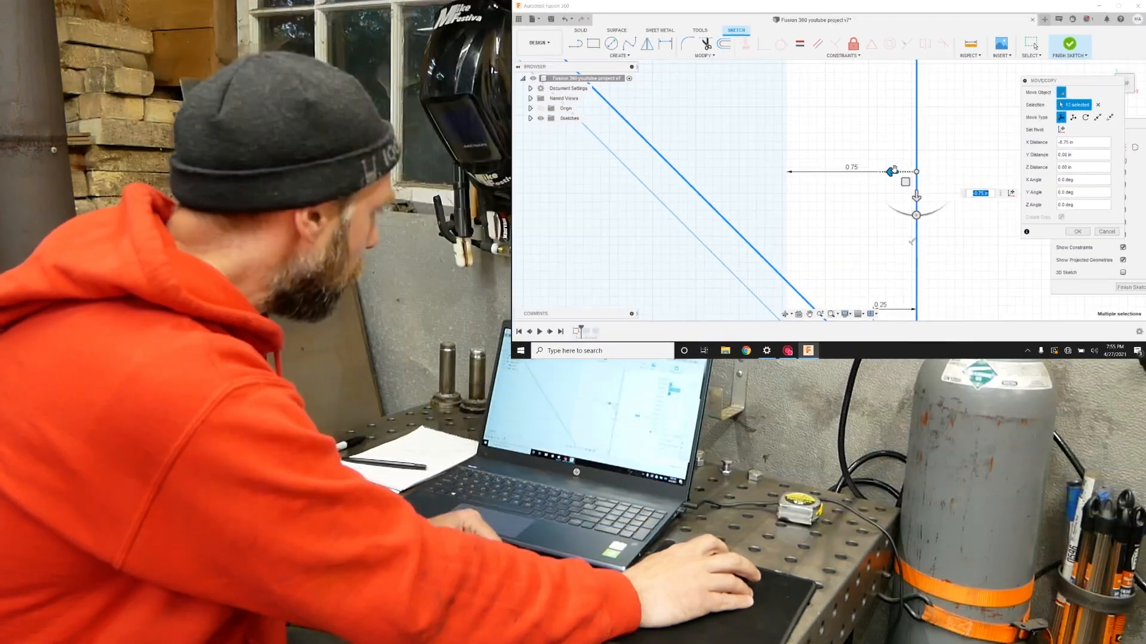
drag(670, 309, 685, 309)
scroll(850, 159, down, 5)
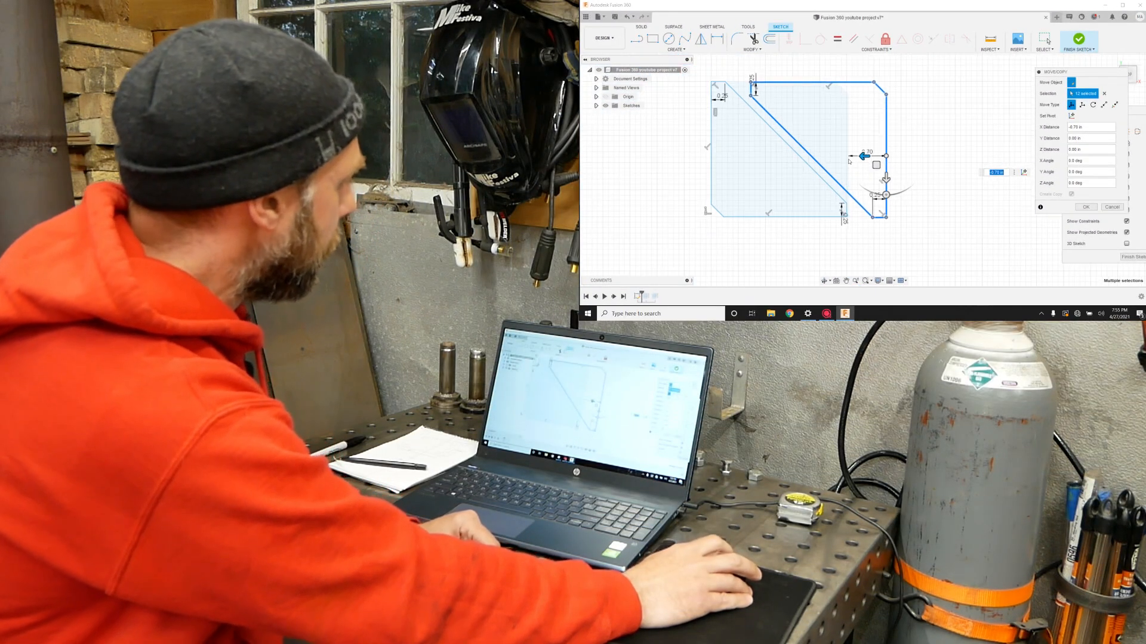
scroll(847, 158, down, 1)
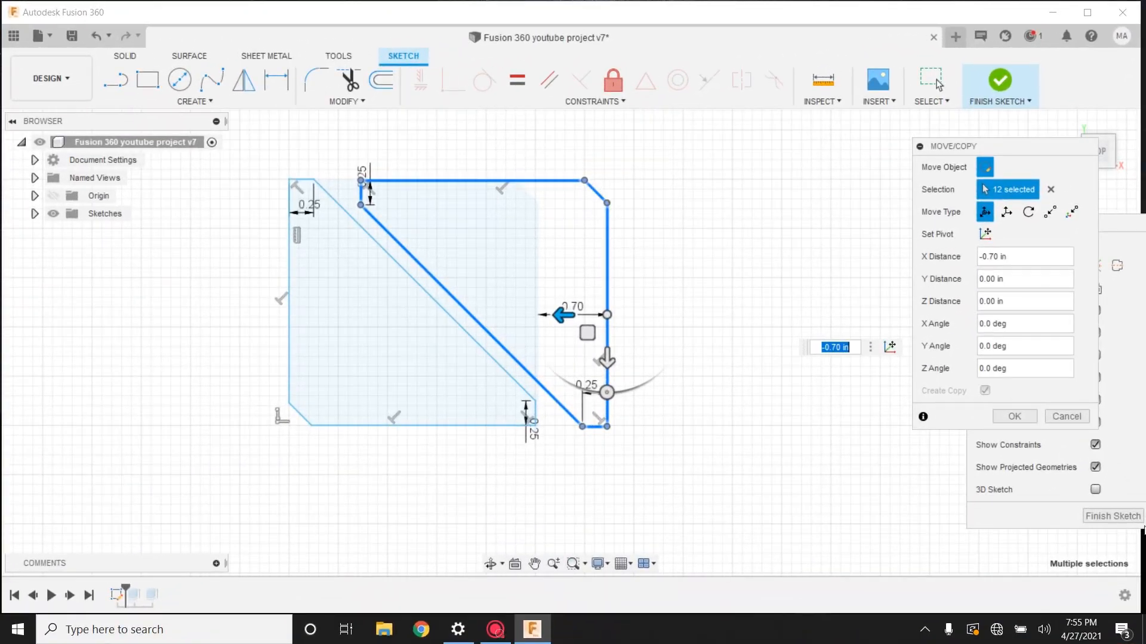
click(1013, 418)
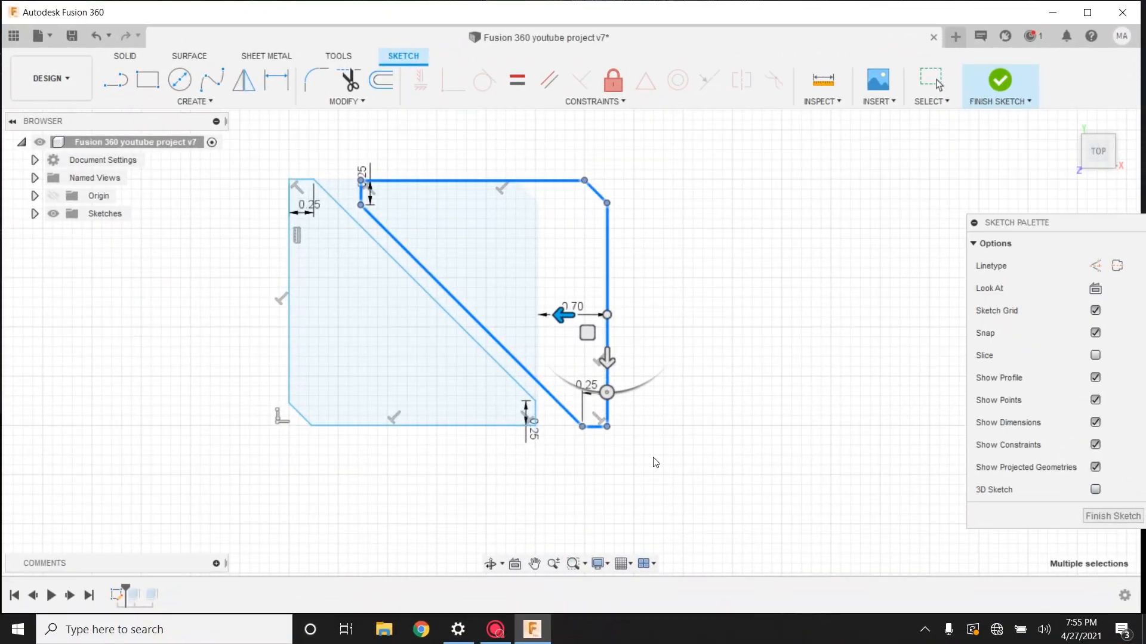
click(636, 296)
scroll(639, 301, down, 3)
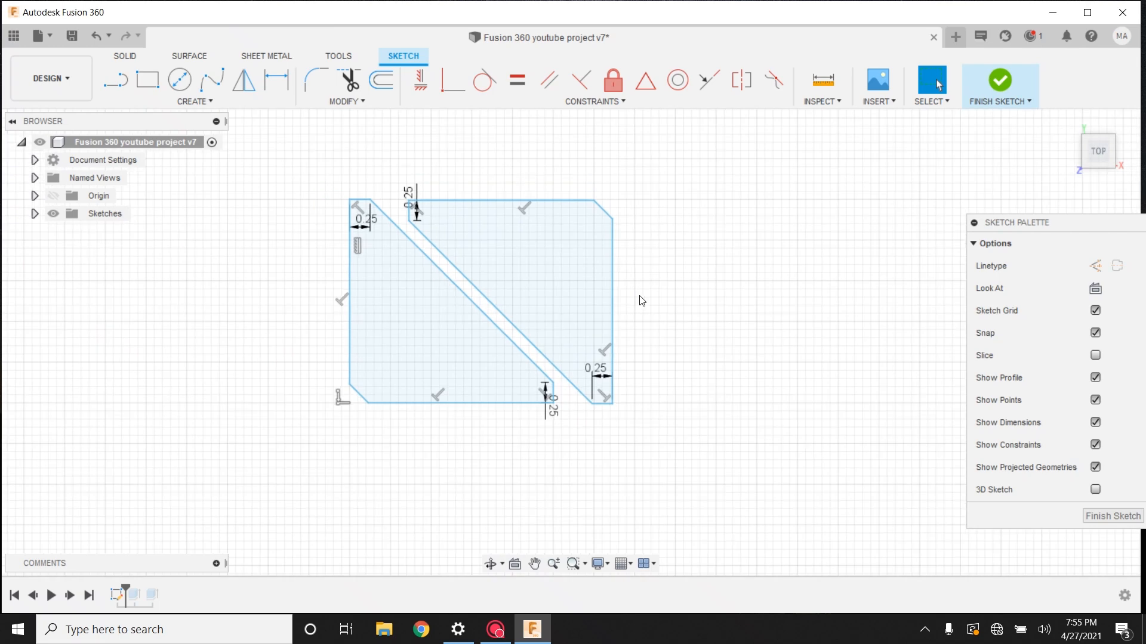
- Select both nested gusset profiles together and start Move/Copy on them with Create Copy enabled
middle_drag(639, 302, 682, 304)
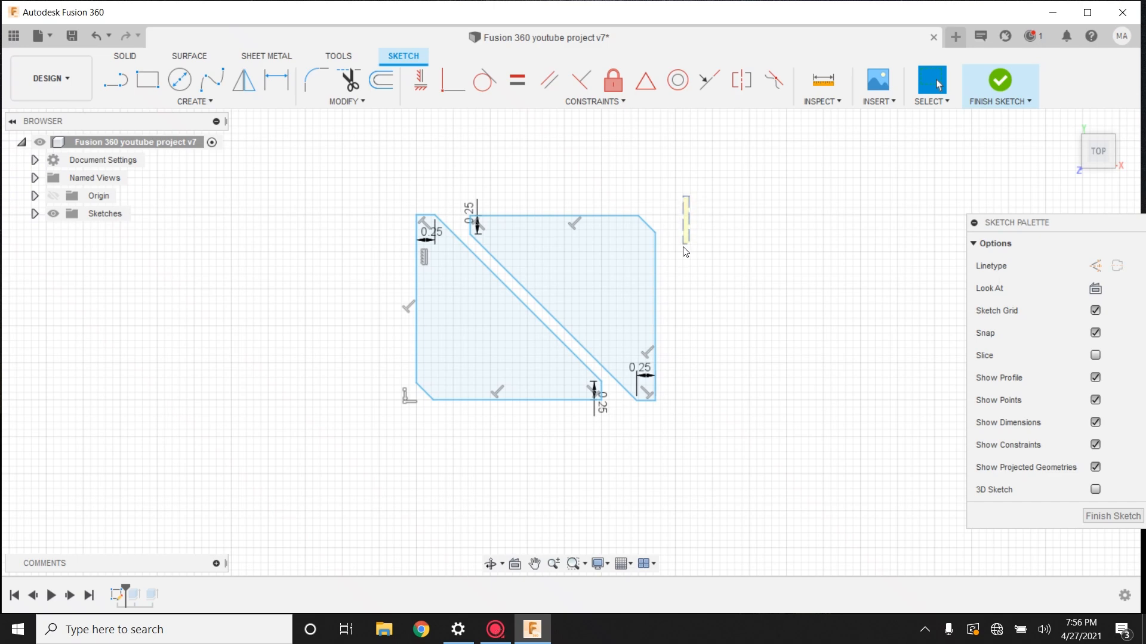
mouse_move(625, 363)
mouse_down()
mouse_move(499, 431)
mouse_move(389, 438)
mouse_up()
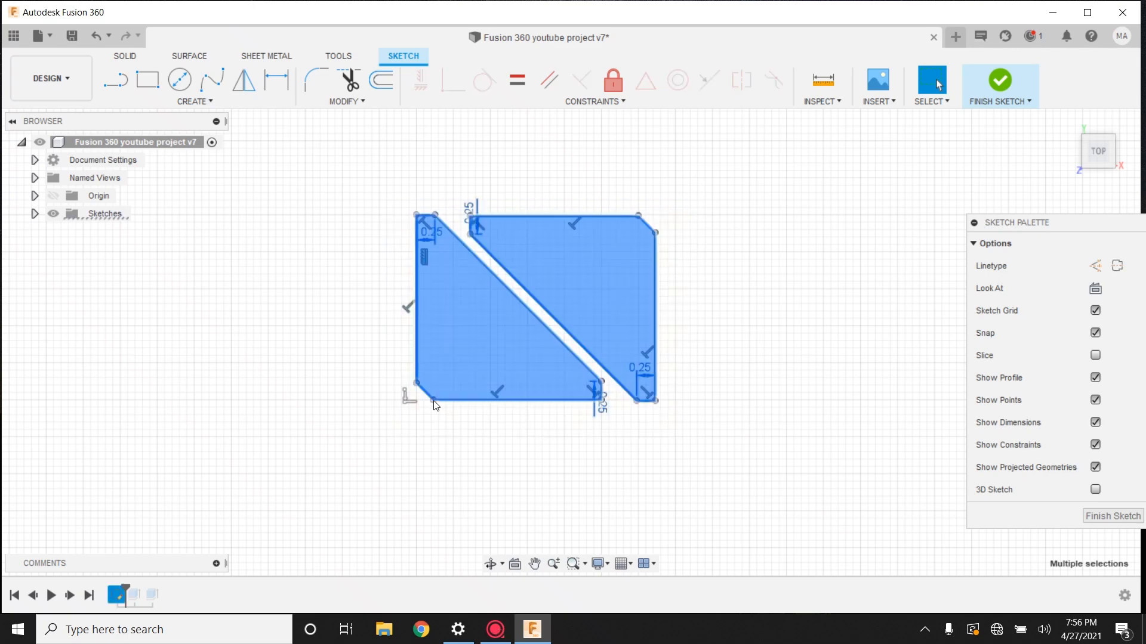
right_click(470, 353)
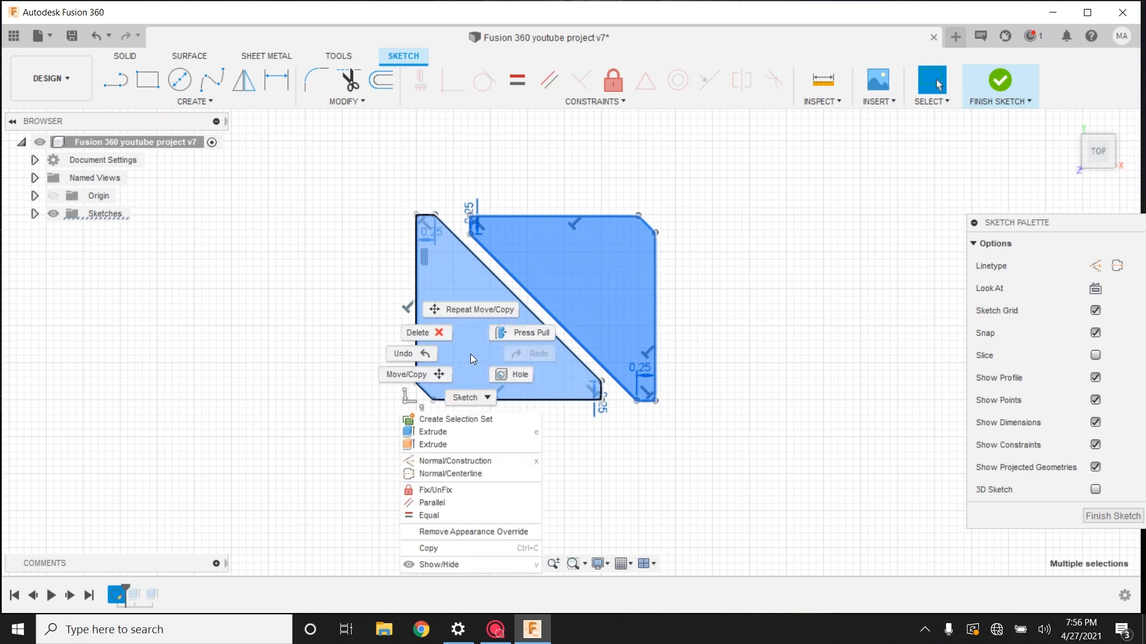
click(438, 378)
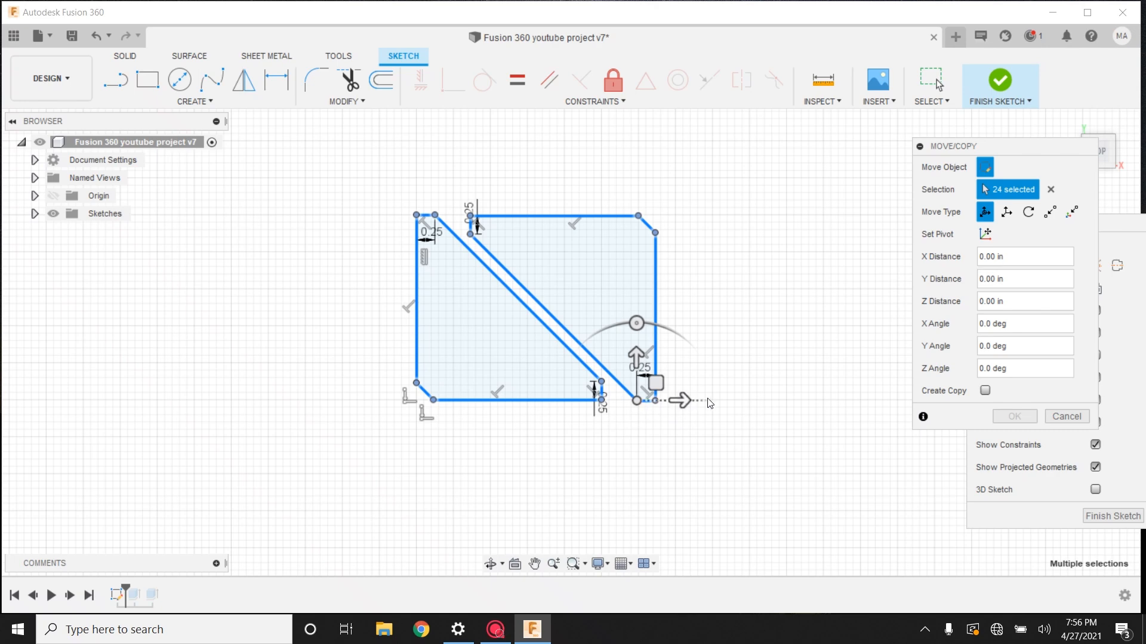
click(985, 391)
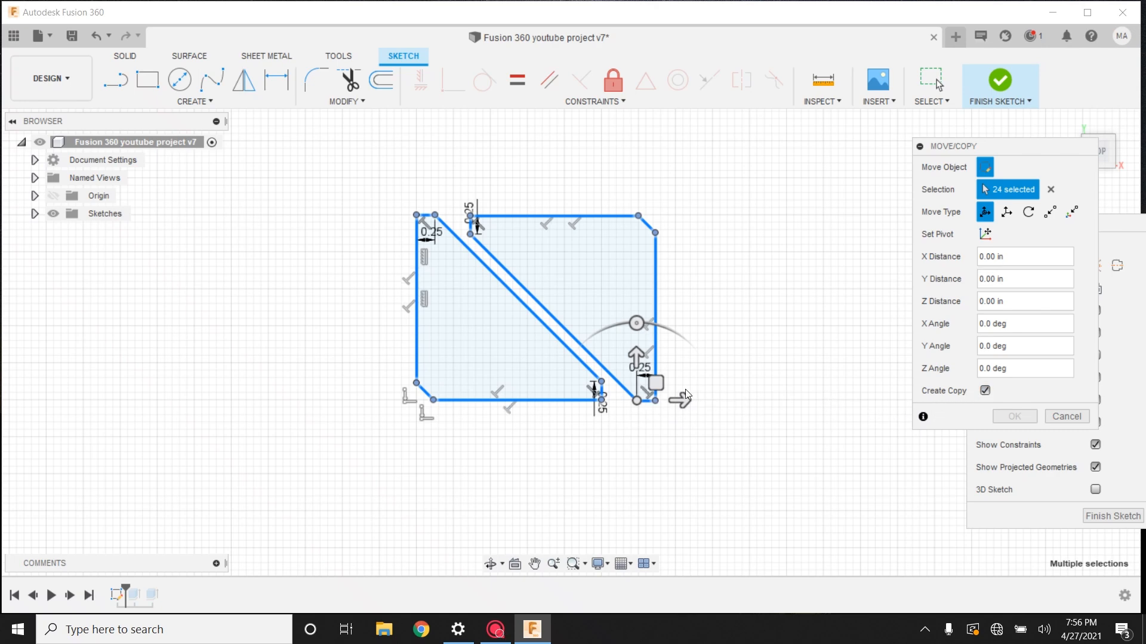
- Move the copied gusset pair about 2.65 in upward along Y, leaving a narrow gap above the original pair
scroll(629, 367, down, 1)
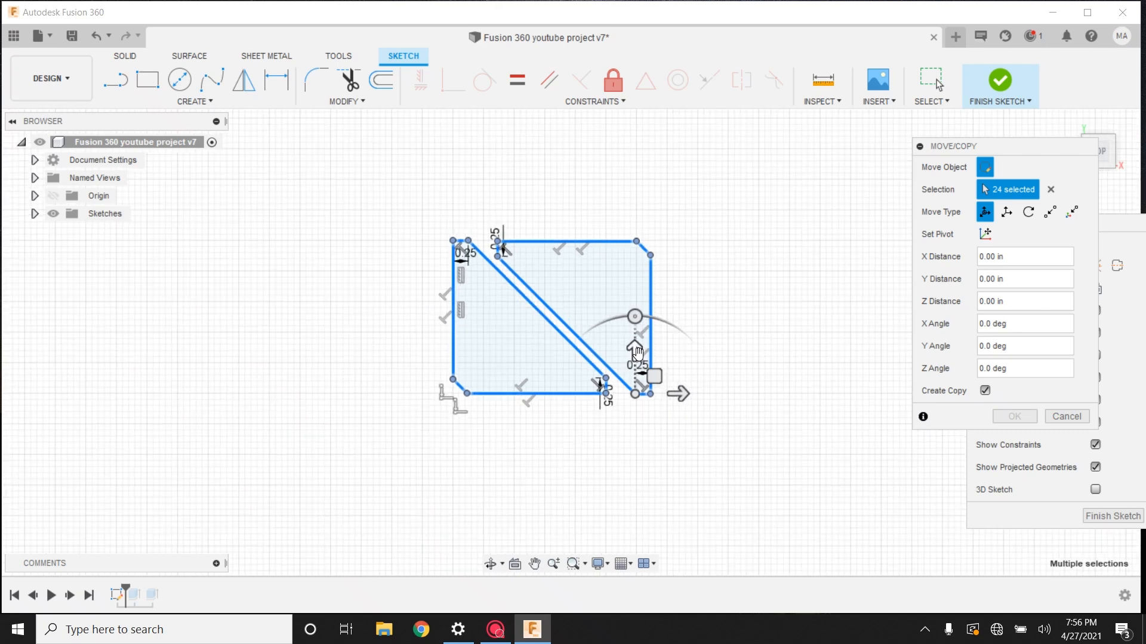
drag(638, 352, 627, 196)
scroll(621, 203, up, 2)
scroll(619, 217, up, 2)
scroll(619, 221, up, 5)
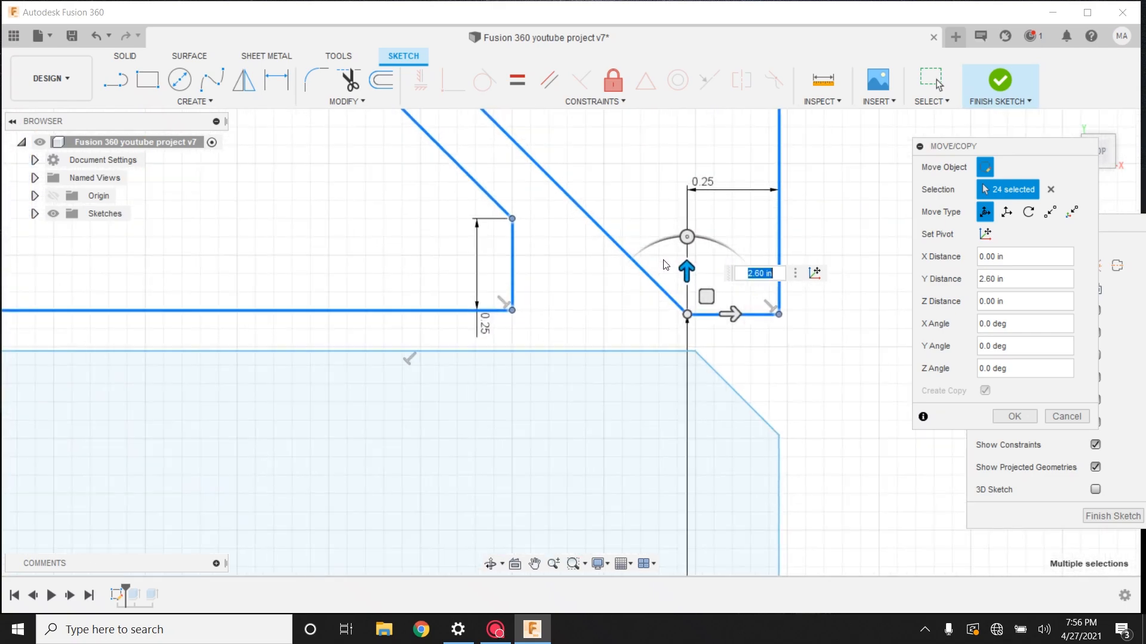
scroll(651, 311, up, 2)
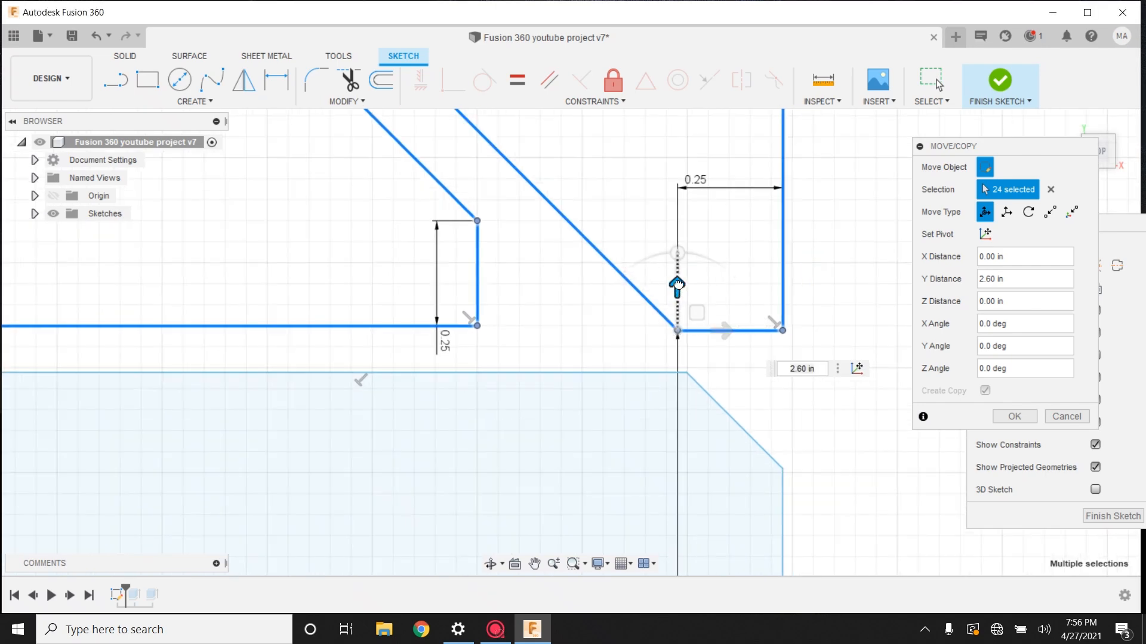
drag(677, 282, 677, 266)
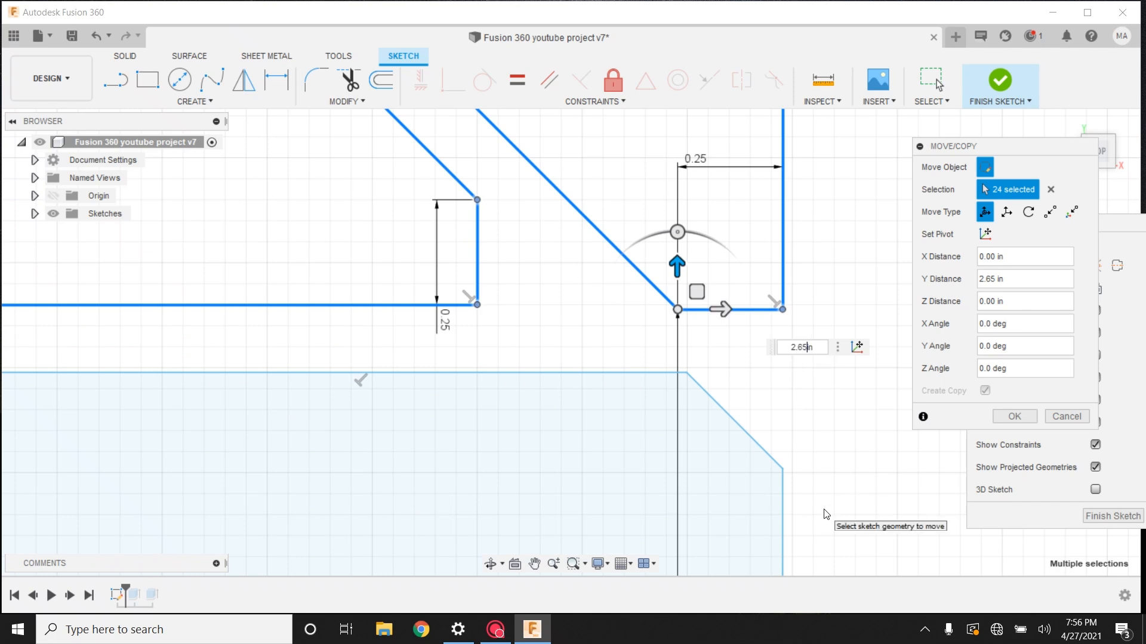
- Set the copied gusset pair's Y distance to 2.62 in and apply the copy
text(2)
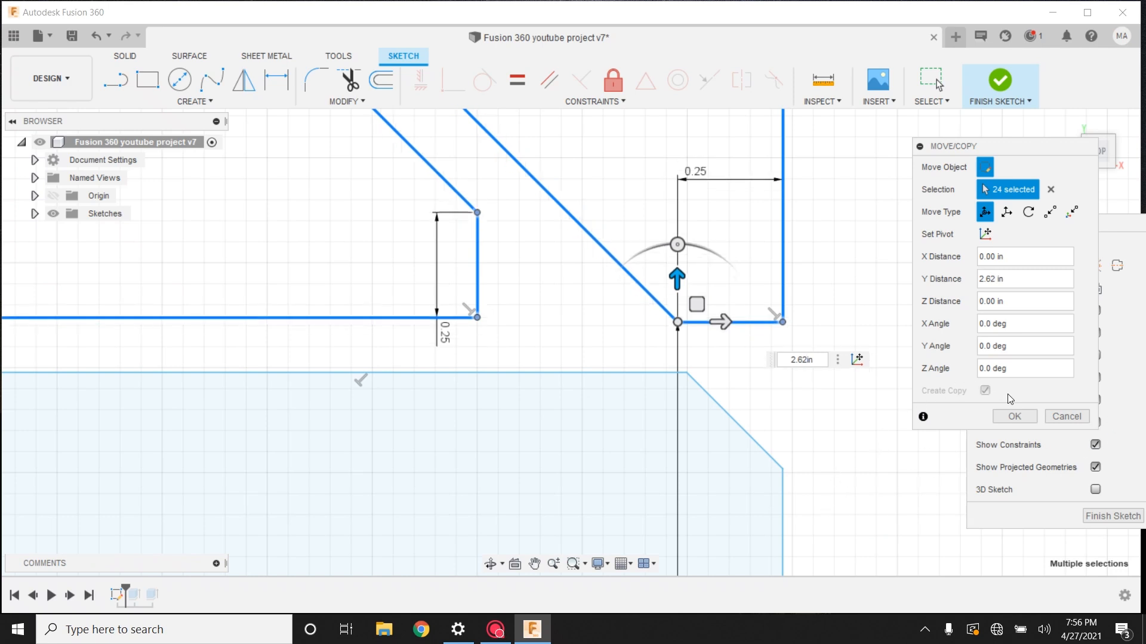
click(1014, 416)
scroll(862, 358, down, 3)
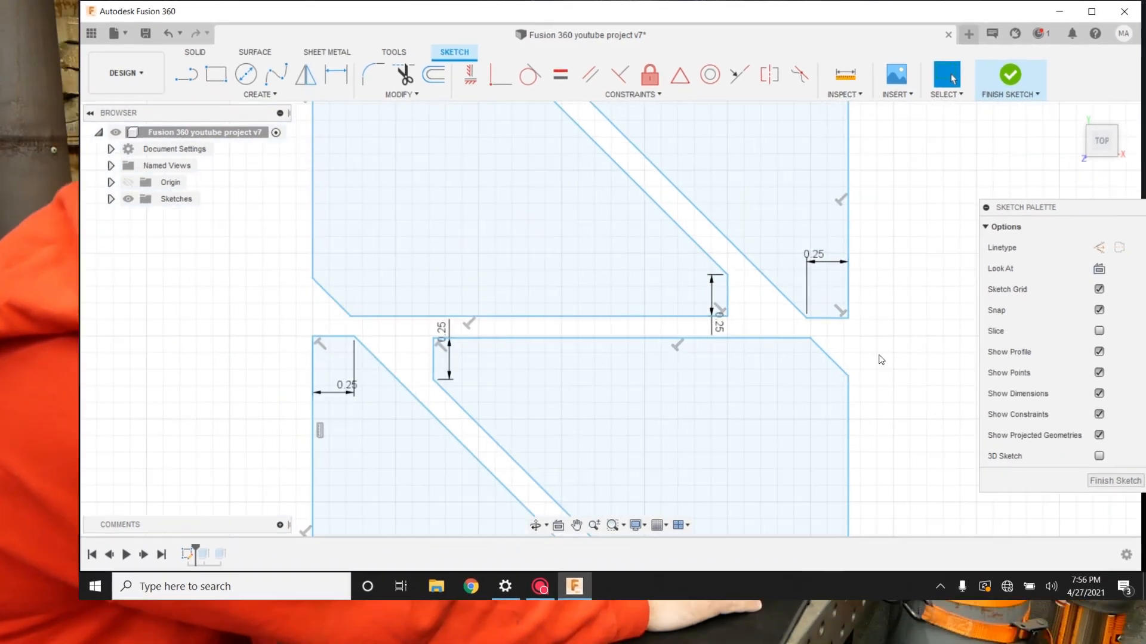
scroll(881, 360, down, 6)
middle_drag(943, 391, 882, 291)
middle_drag(954, 210, 955, 213)
scroll(950, 203, down, 2)
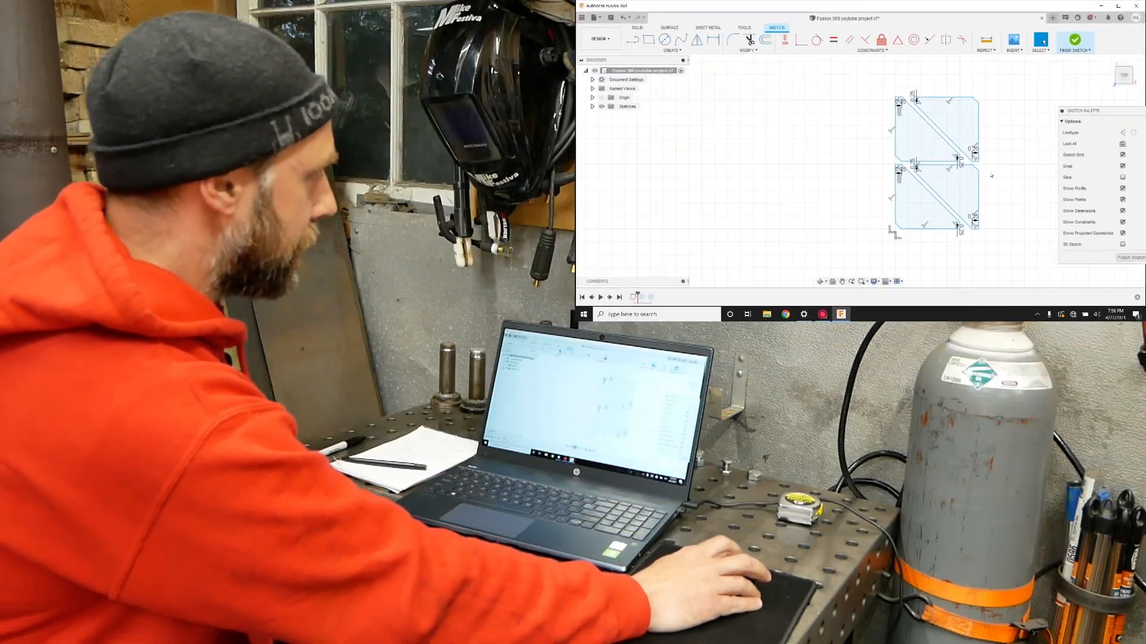